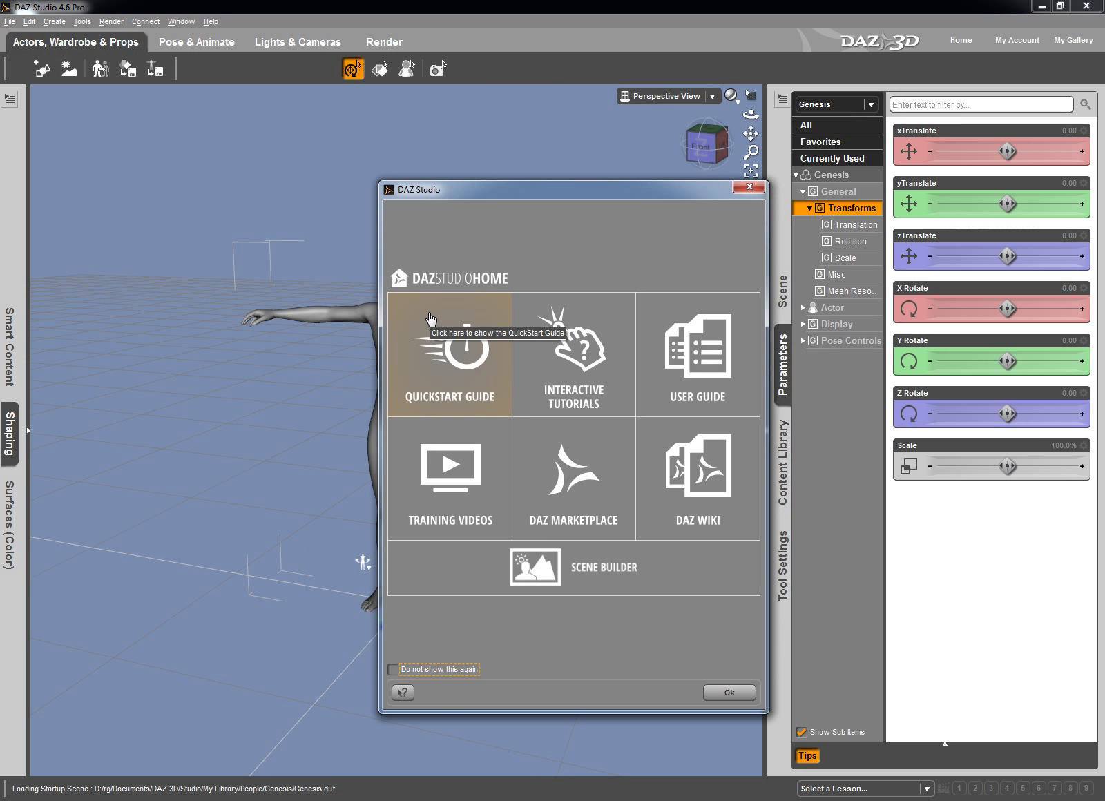
Close the startup home window and look over the default Genesis figure from the front
left_click(748, 187)
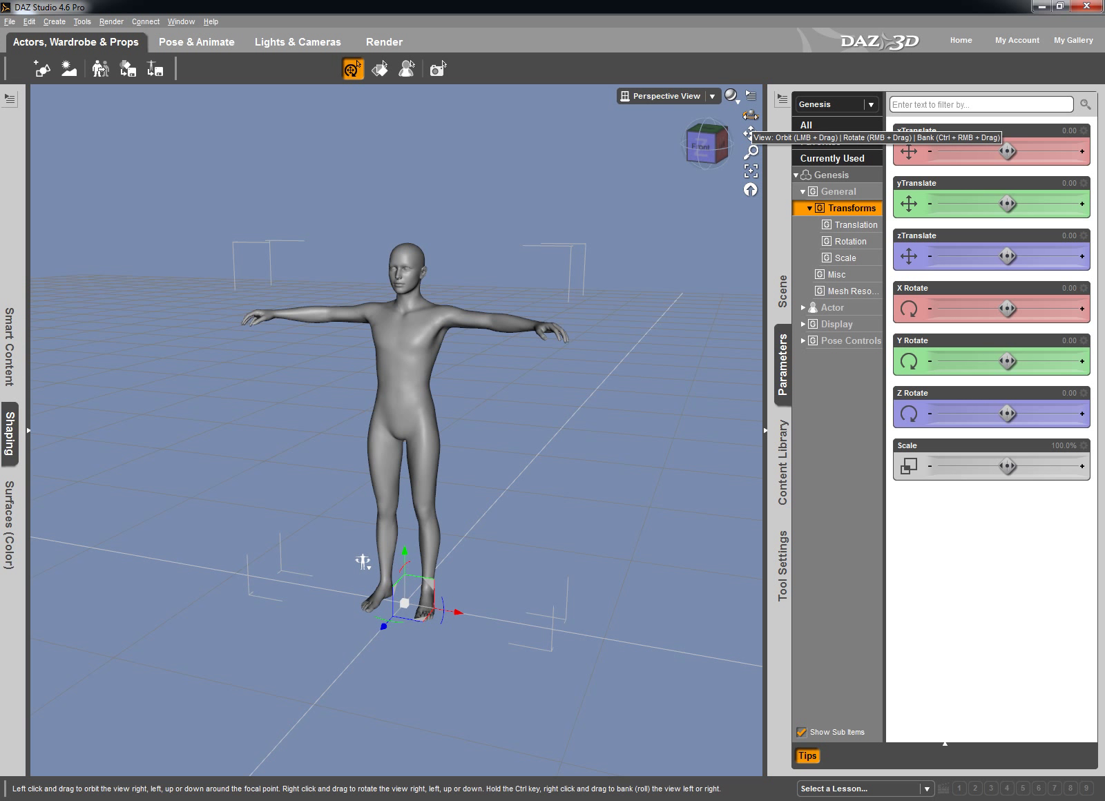
left_click_drag(749, 115, 733, 115)
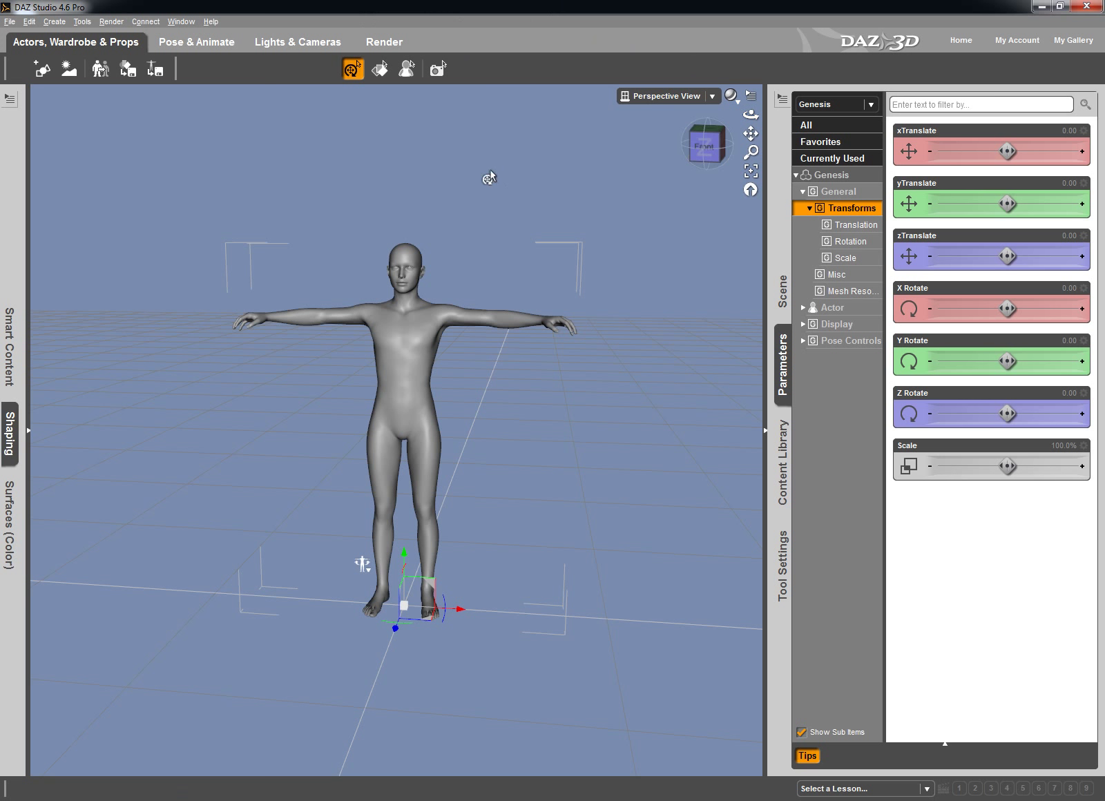
scroll(410, 334, "down", 2)
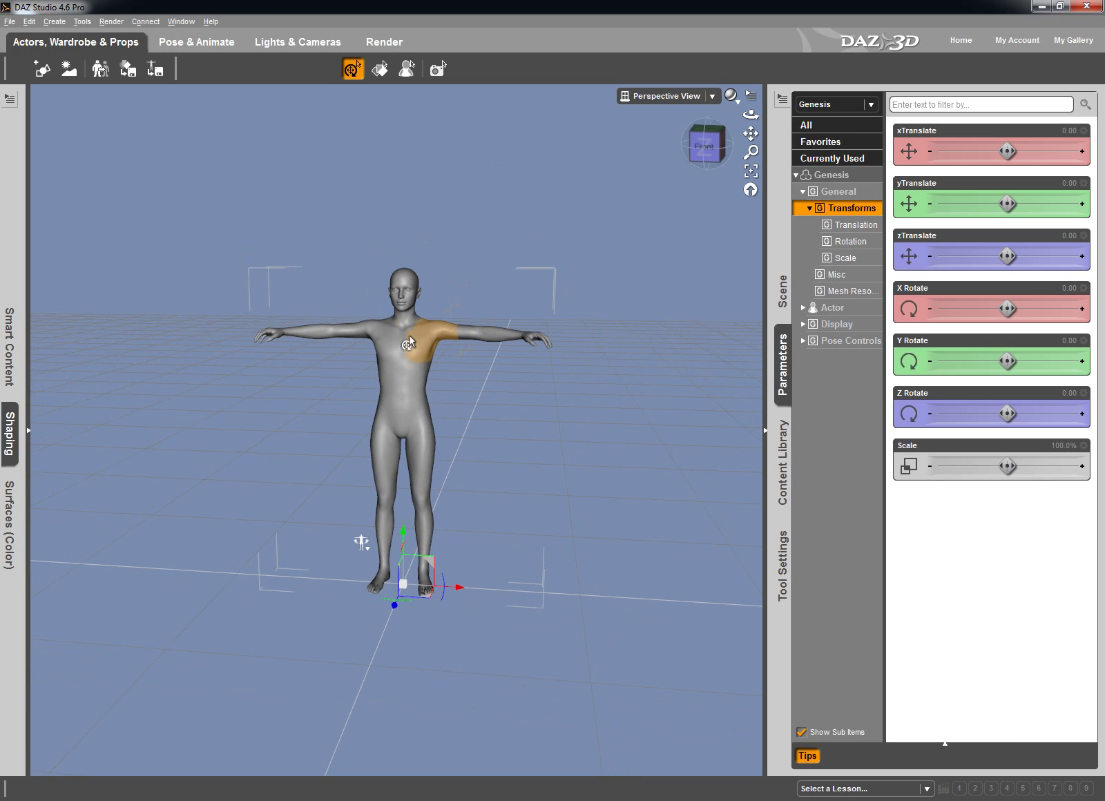
scroll(410, 334, "up", 5)
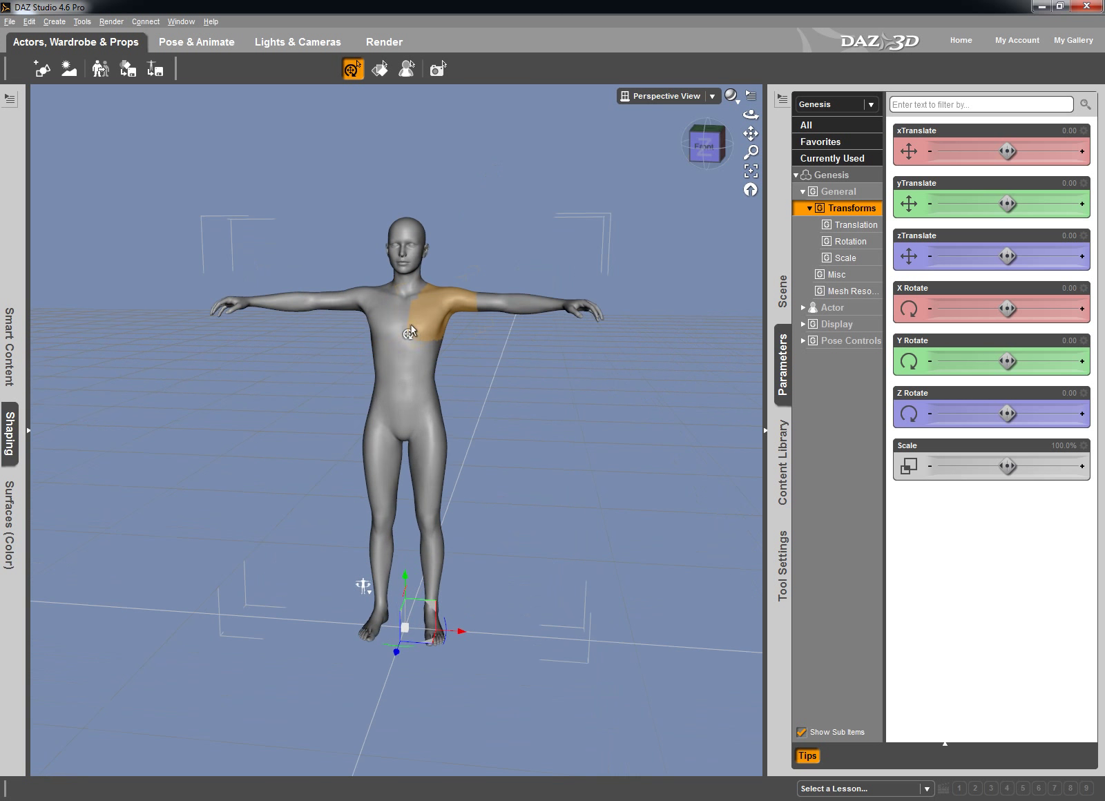
scroll(411, 321, "up", 2)
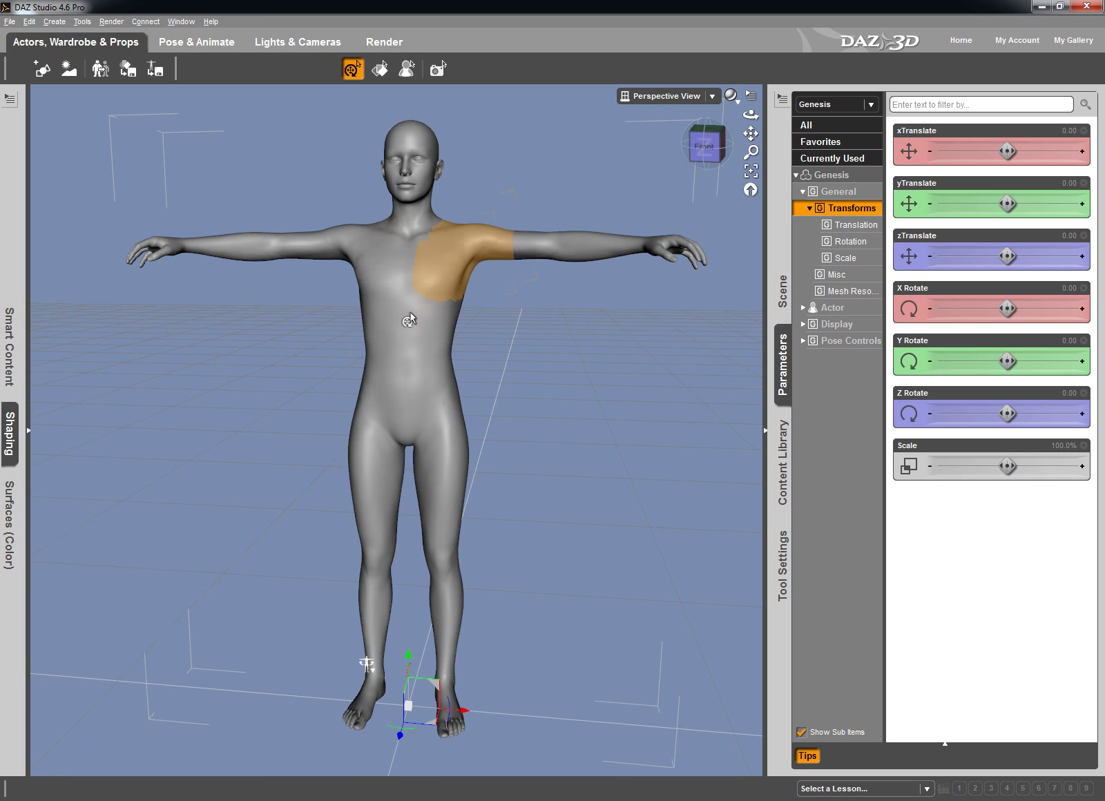
Open the scene file test.duf from the Scenes folder
left_click(10, 21)
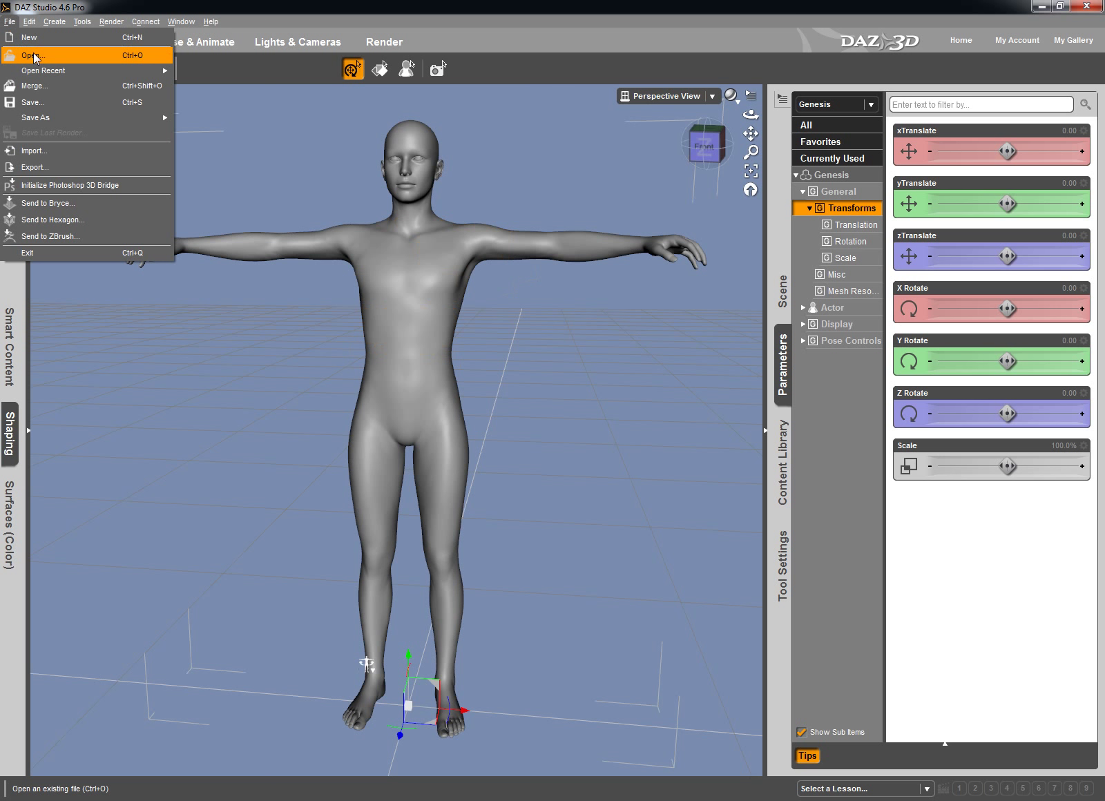
left_click(33, 57)
left_click(552, 422)
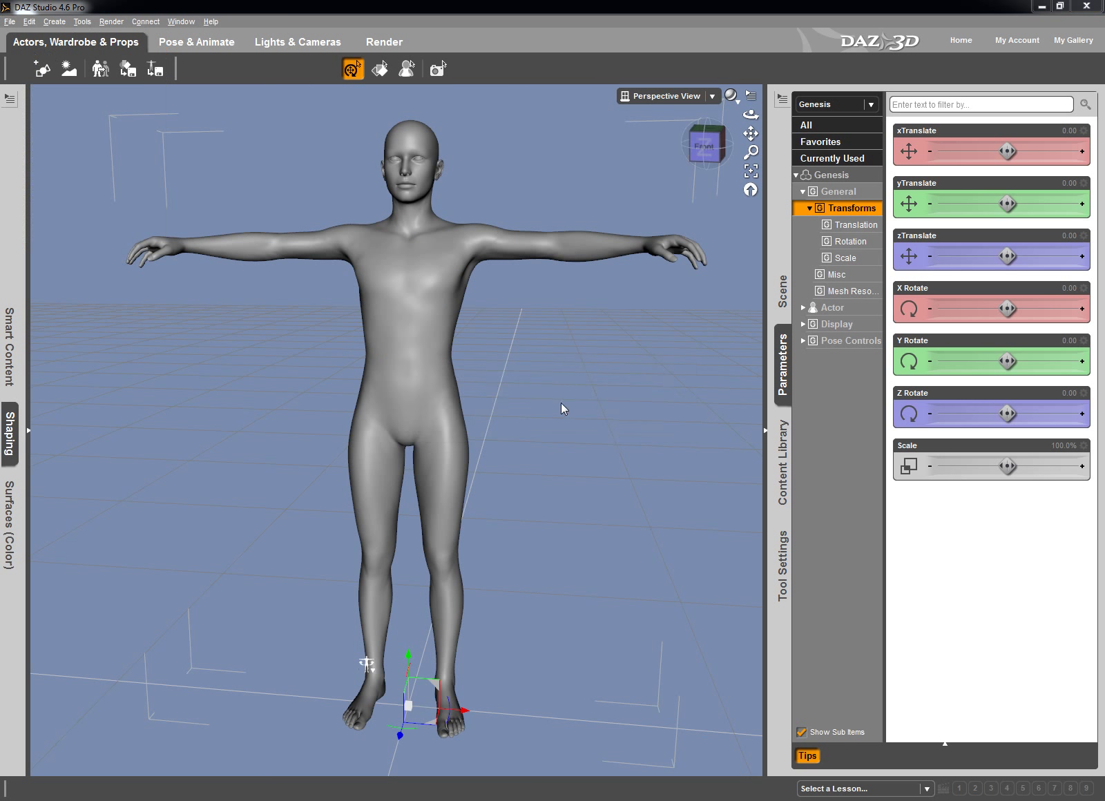
left_click(158, 167)
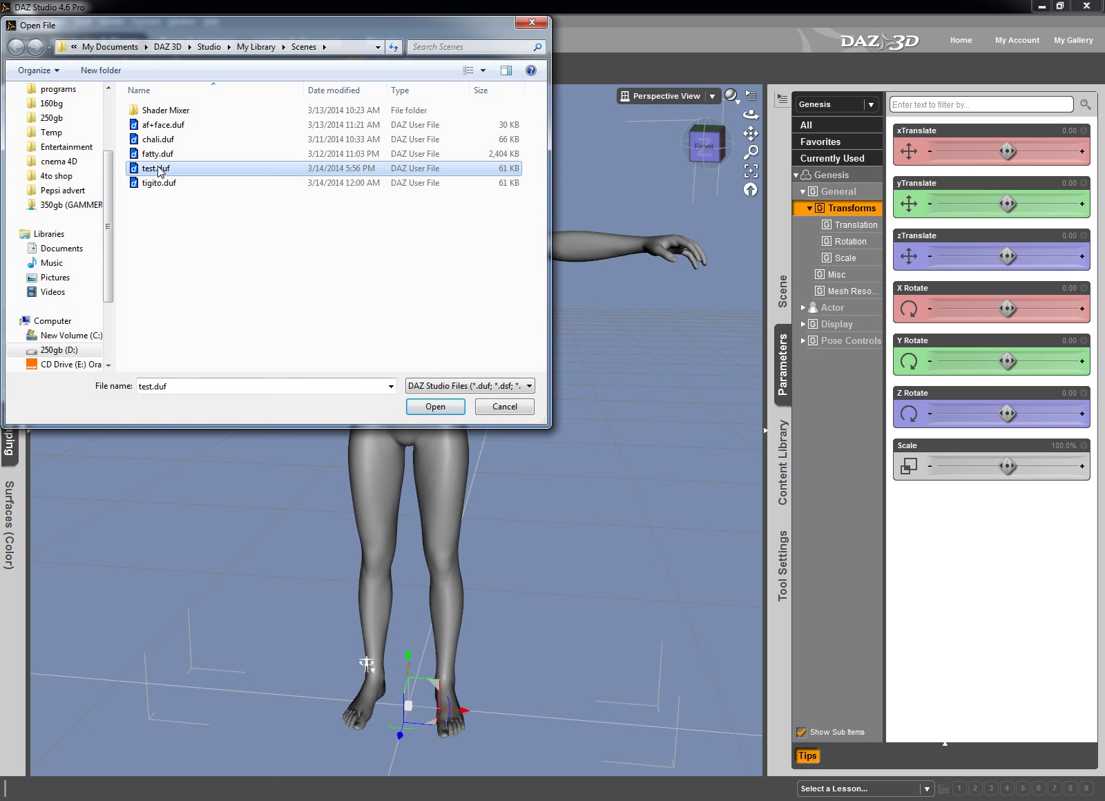
left_click(159, 167)
left_click(203, 165)
left_click(432, 406)
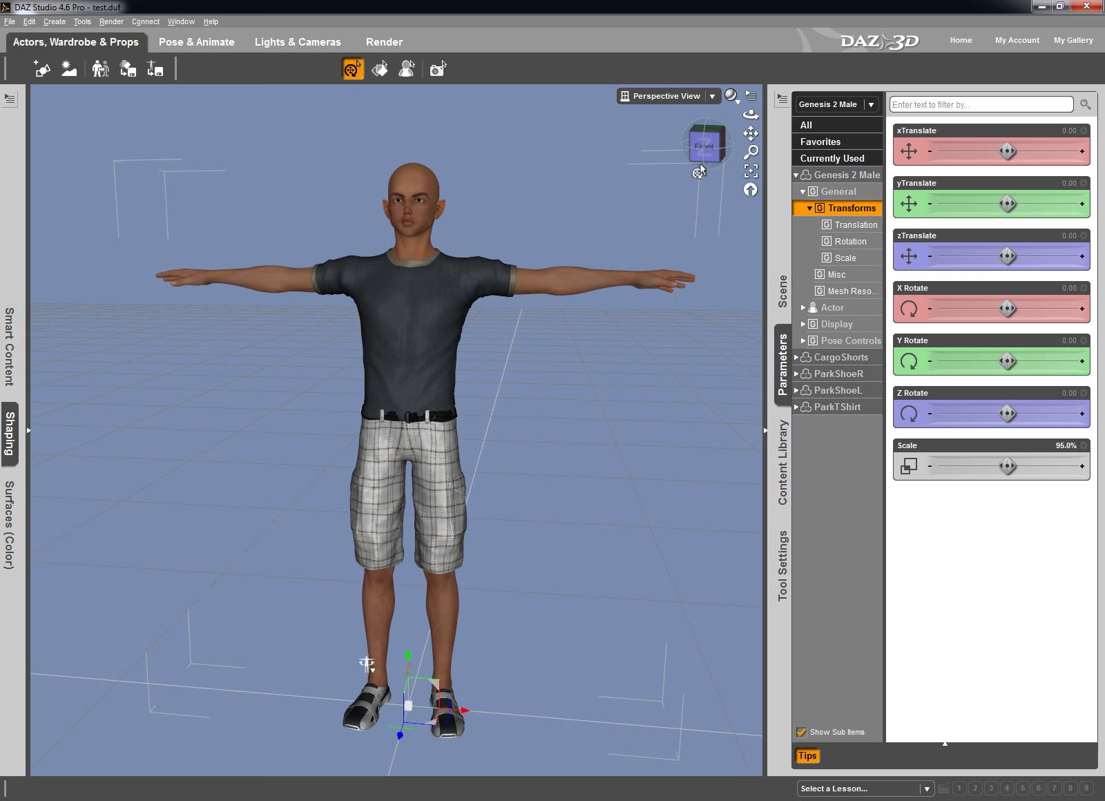
Display the Head pose controls of the Genesis 2 Male figure and examine the available facial morphs
left_click_drag(750, 133, 620, 426)
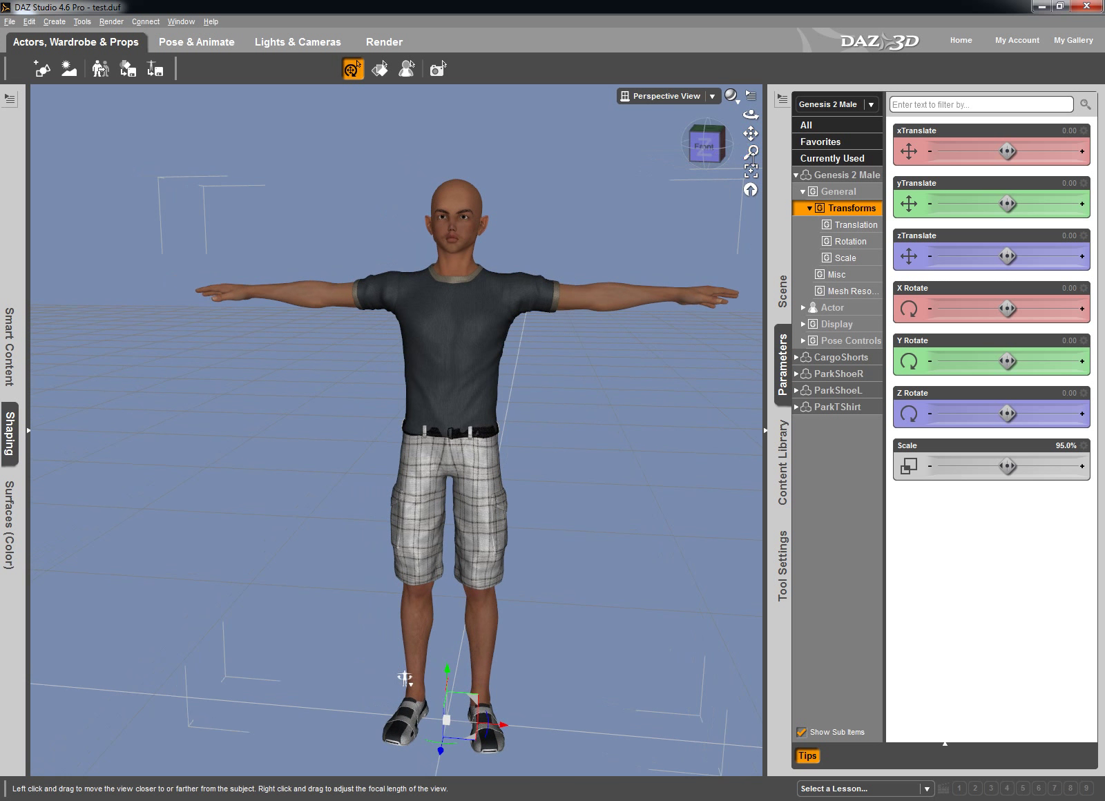
left_click_drag(548, 382, 549, 297)
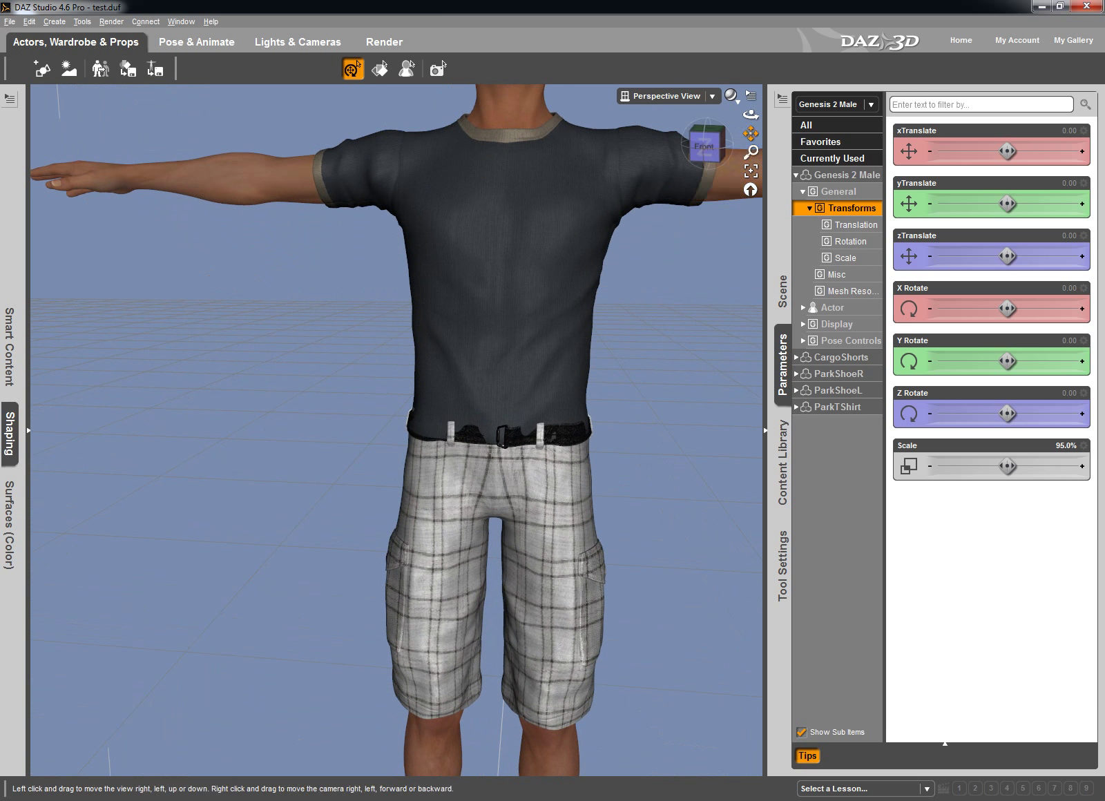
left_click_drag(750, 133, 731, 354)
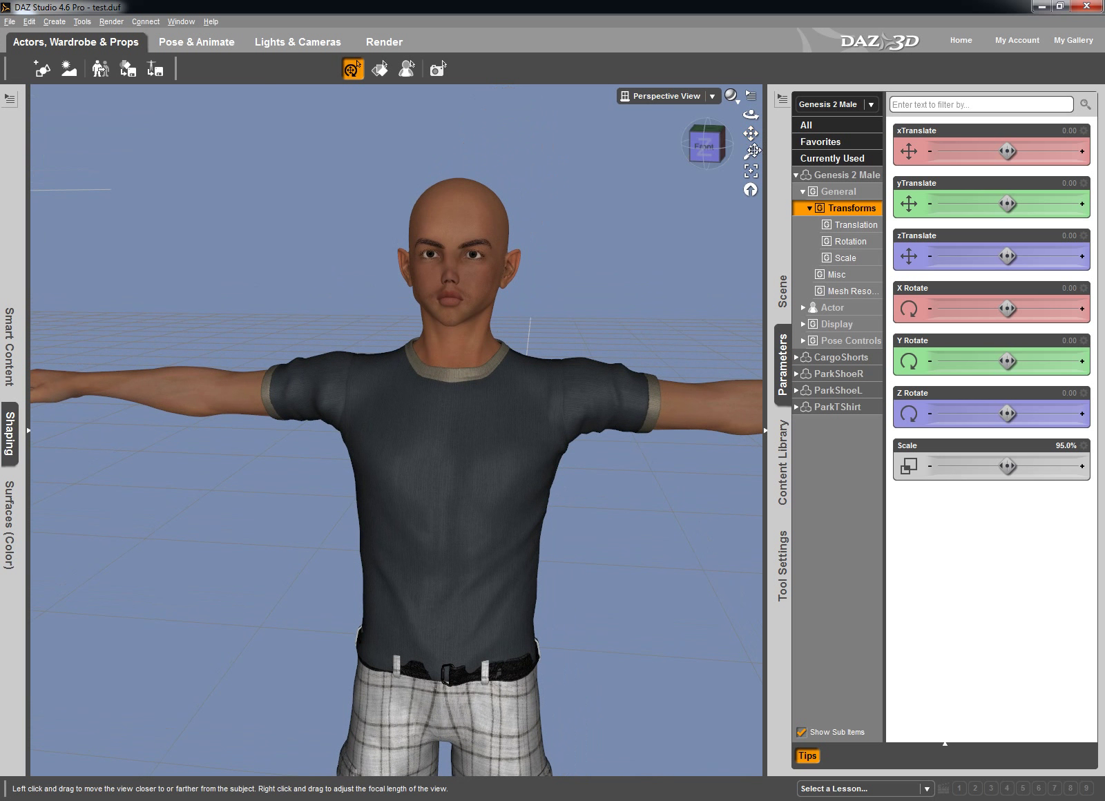
left_click_drag(750, 151, 750, 207)
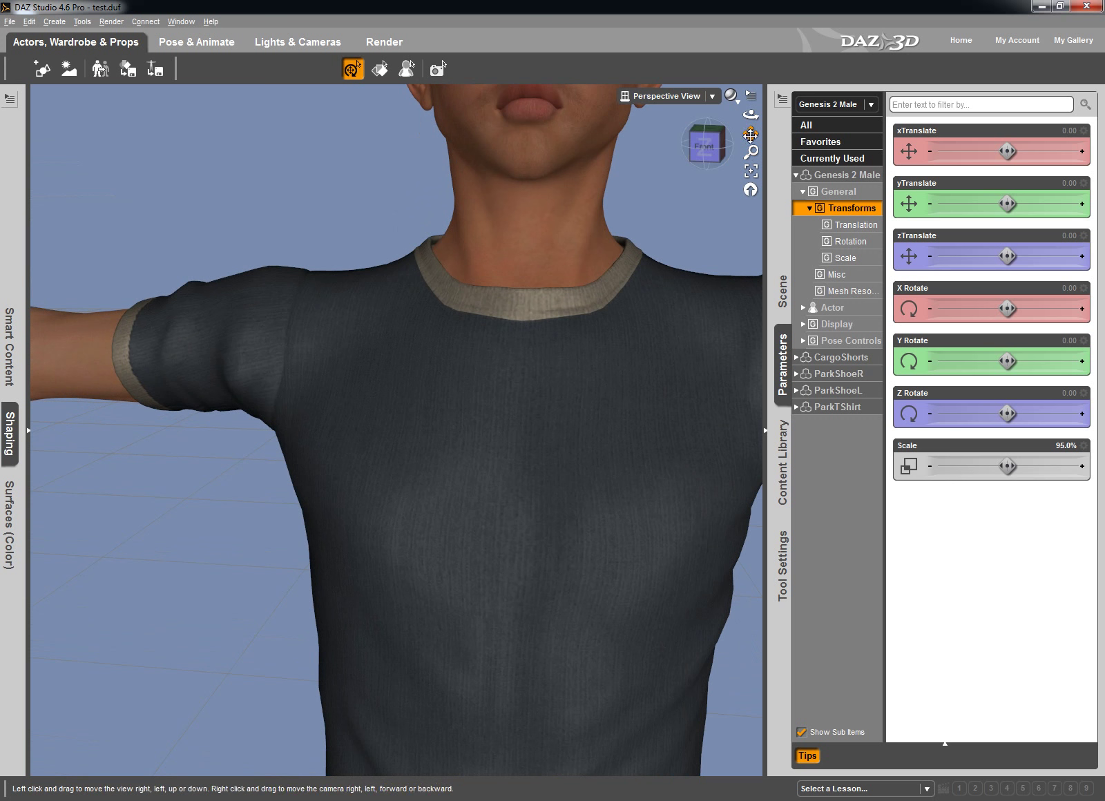
mouse_move(751, 133)
left_mouse_down()
mouse_move(751, 207)
mouse_move(767, 190)
mouse_move(746, 120)
left_mouse_up()
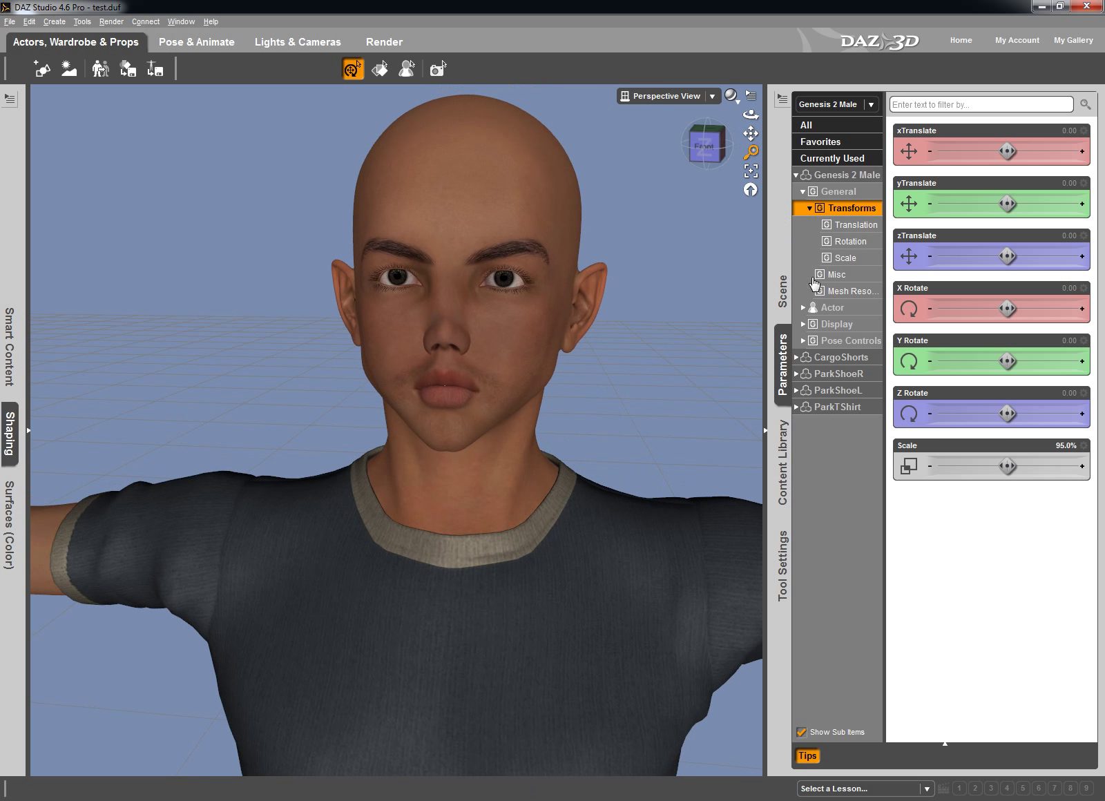
left_click(802, 342)
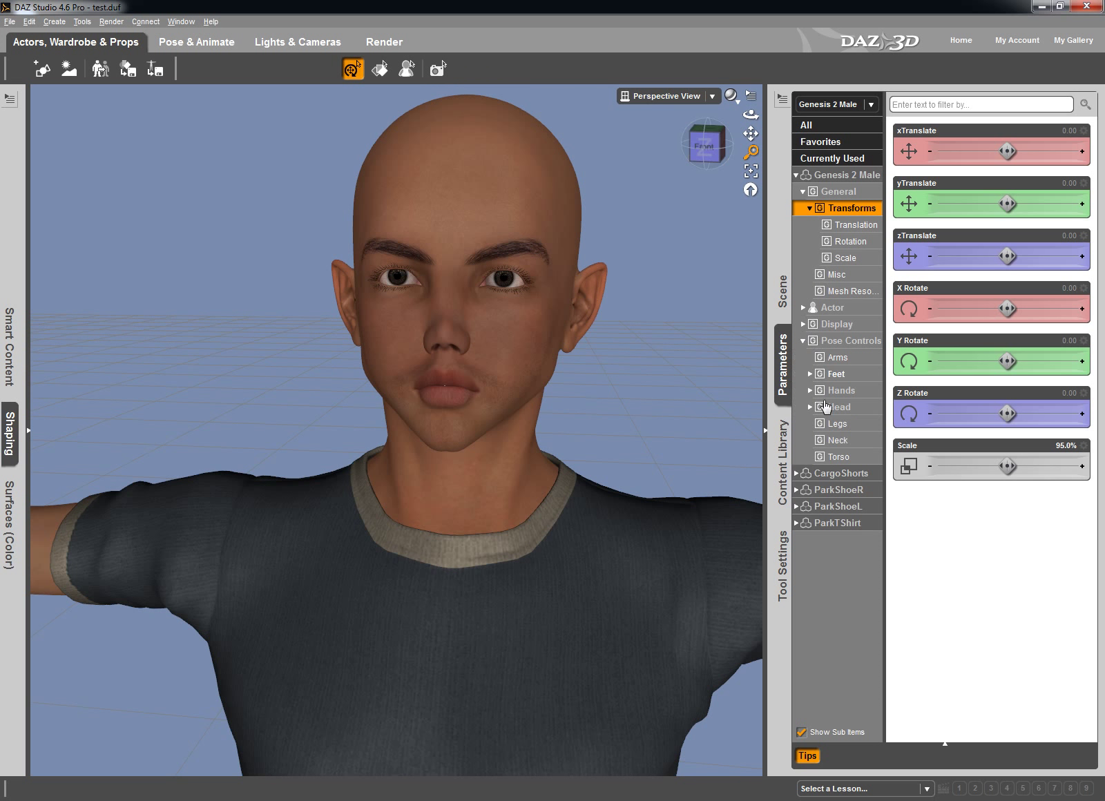
left_click(836, 409)
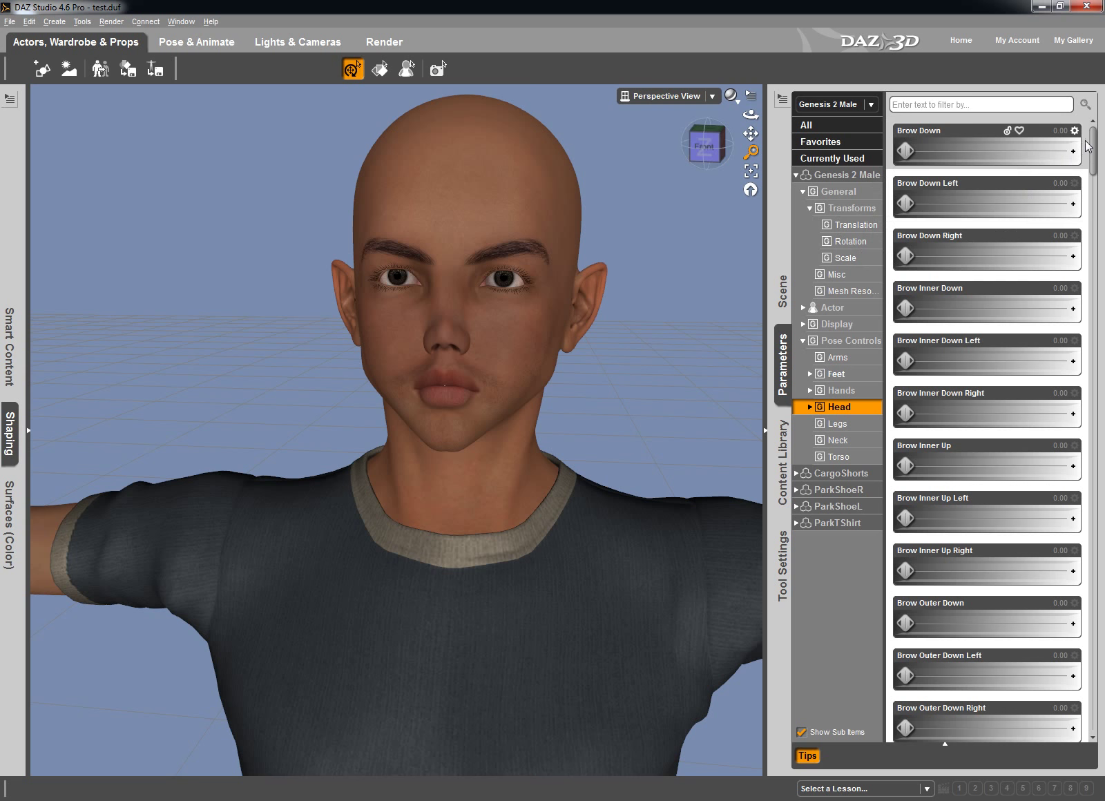
left_click_drag(1090, 146, 1093, 153)
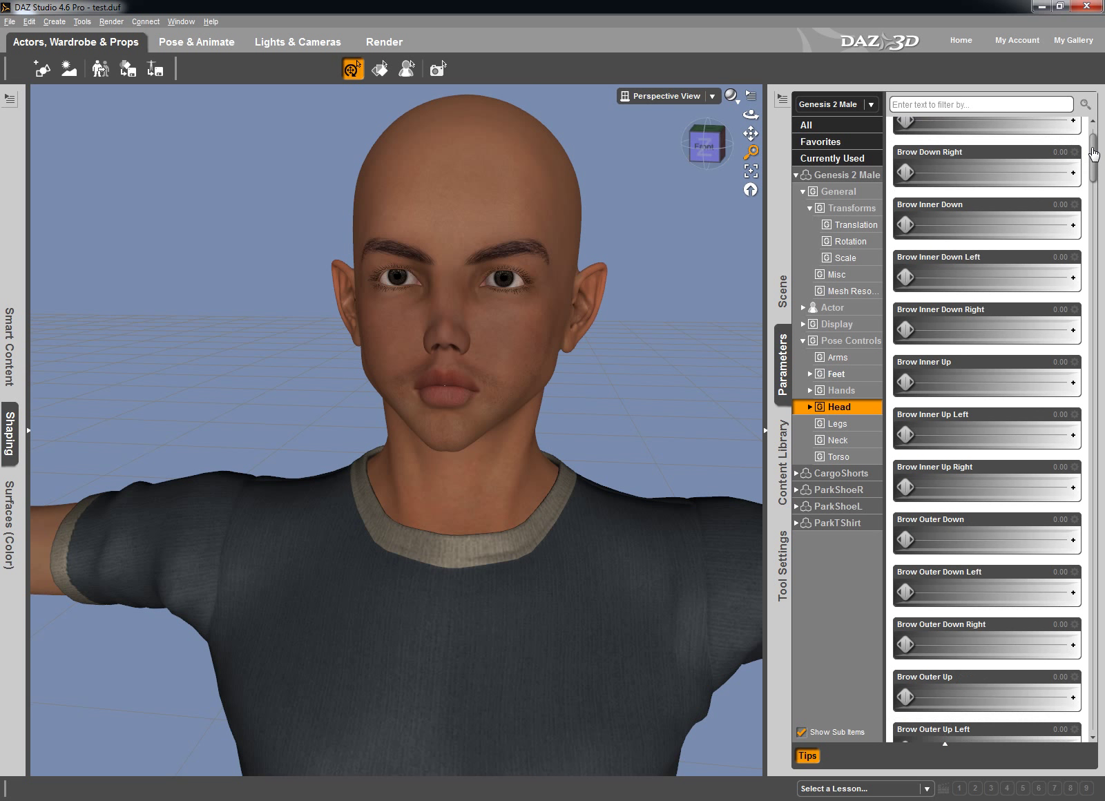
left_click(834, 341)
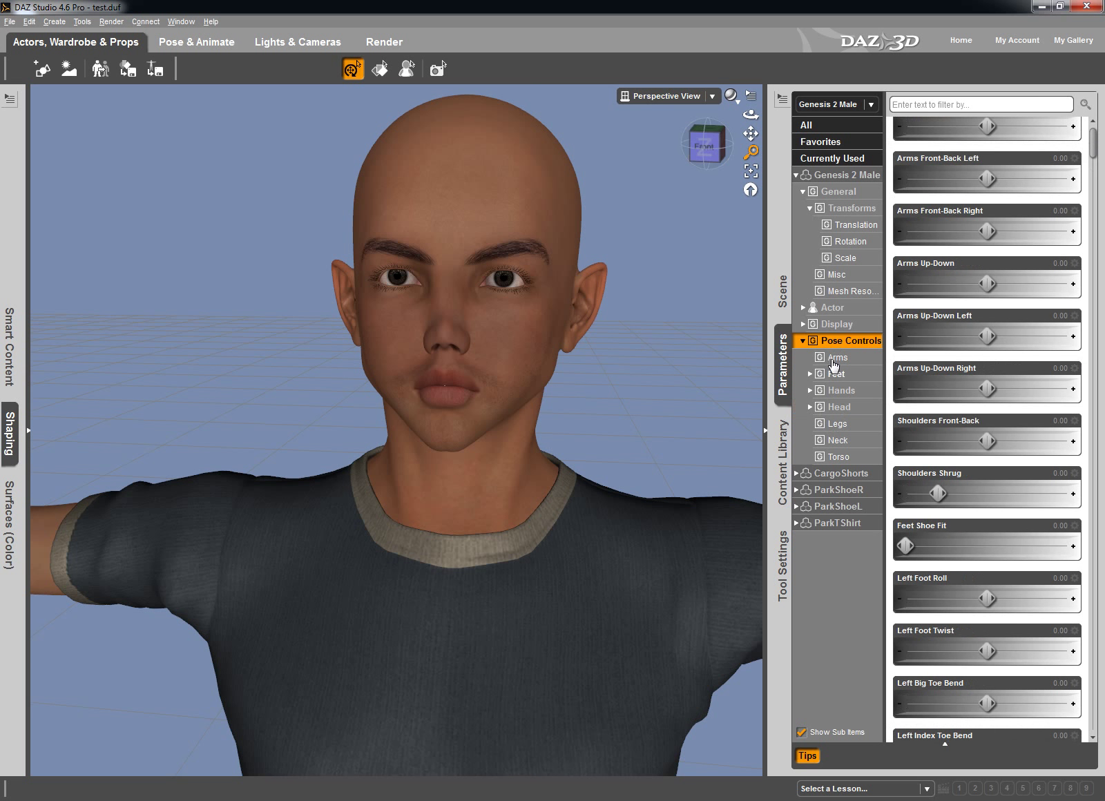
left_click(836, 407)
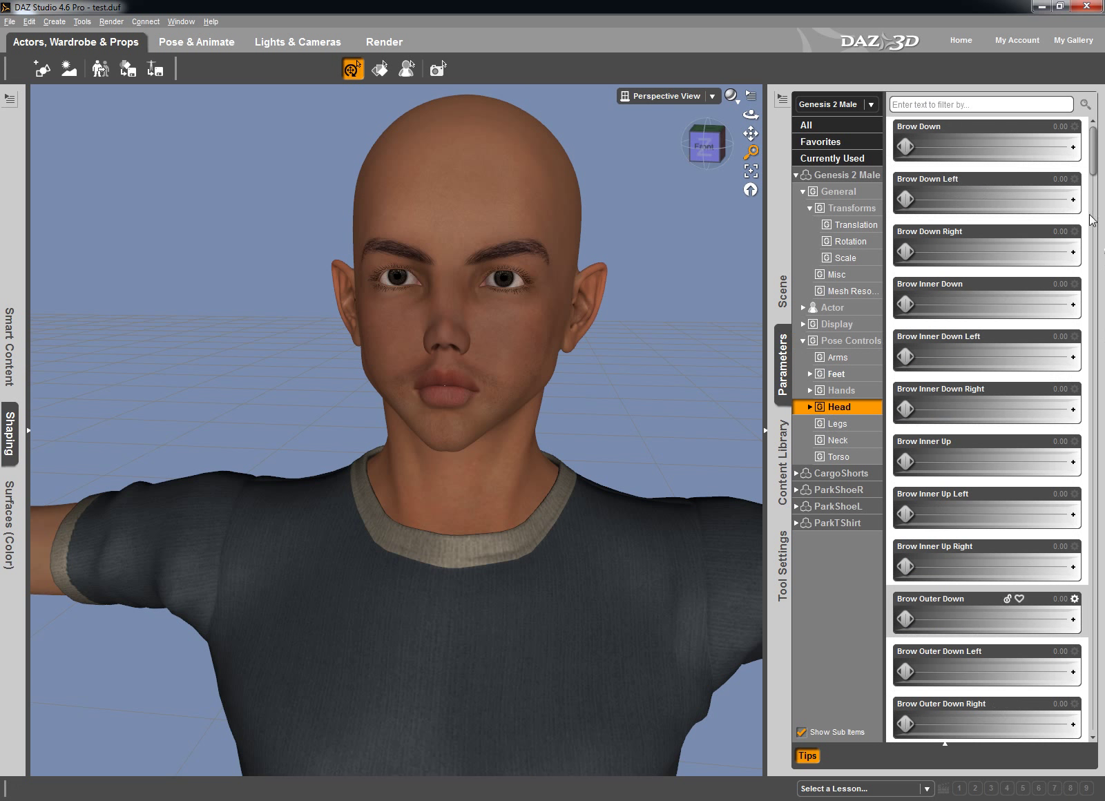
mouse_move(1094, 152)
left_mouse_down()
mouse_move(1096, 112)
mouse_move(1103, 269)
mouse_move(1092, 142)
left_mouse_up()
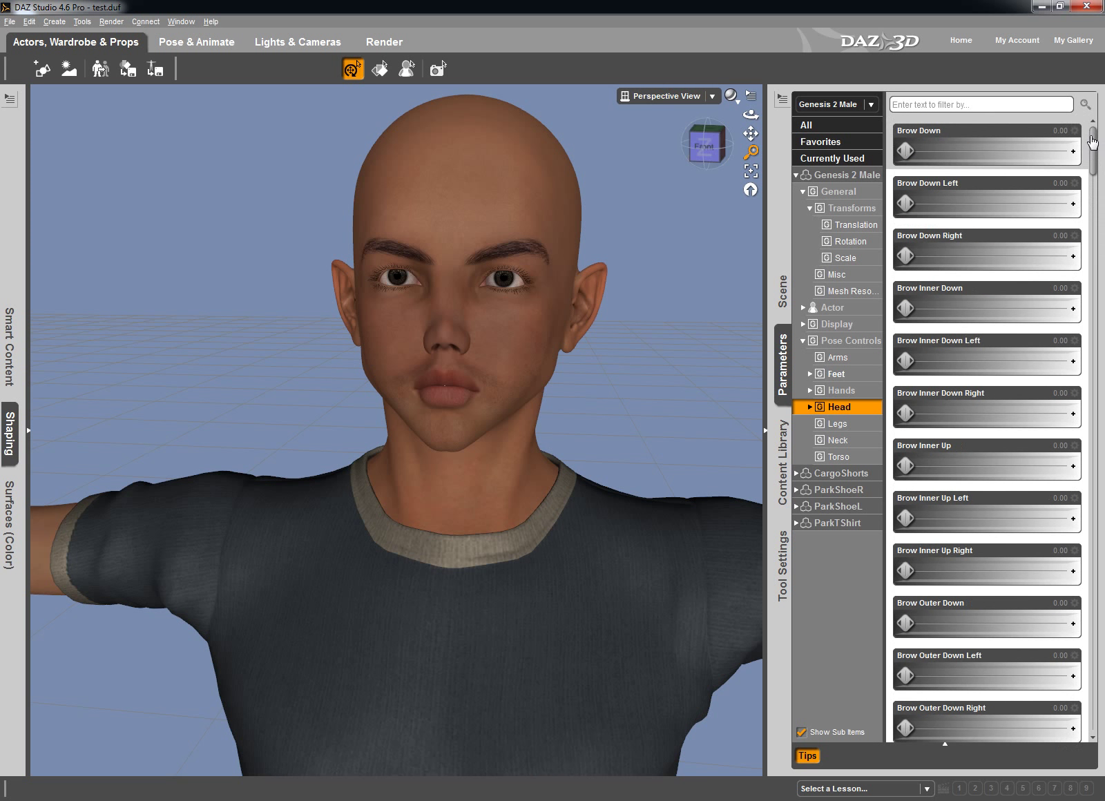
Try out the Brow Down and Brow Down Left morphs on the character's face and return them to zero
mouse_move(1082, 151)
mouse_move(906, 150)
left_mouse_down()
mouse_move(1099, 148)
mouse_move(904, 154)
left_mouse_up()
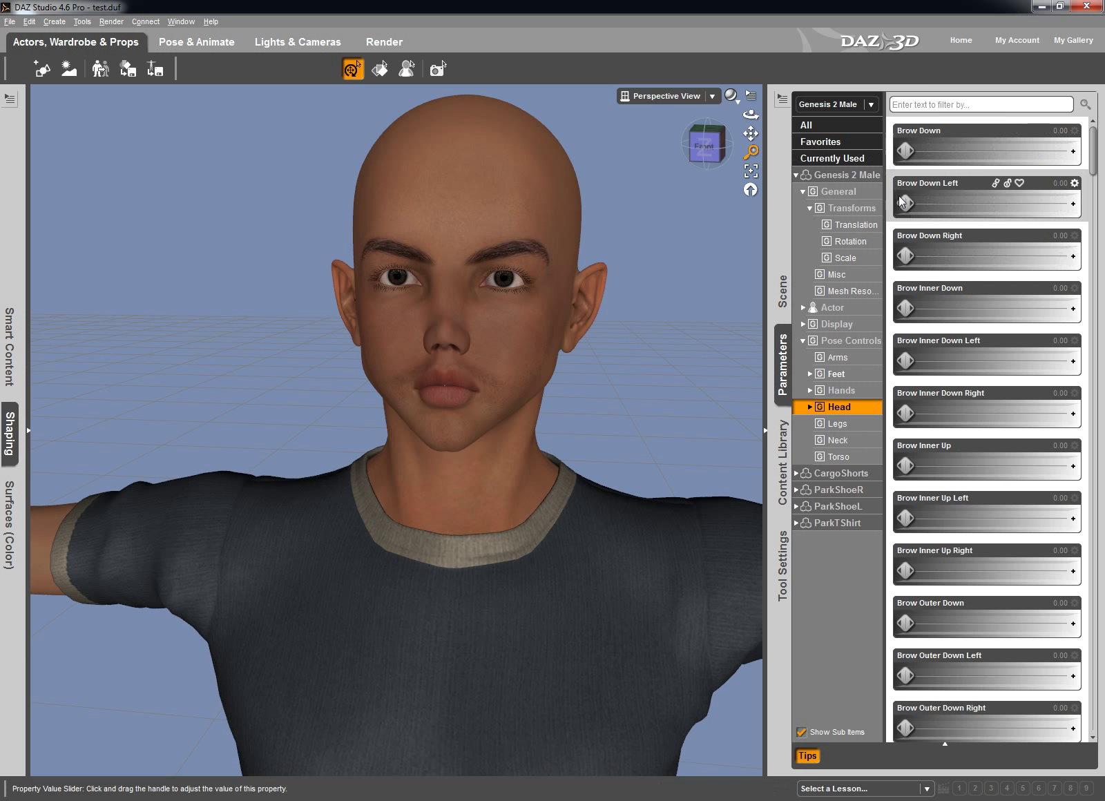
left_click_drag(907, 206, 857, 217)
Try the Afraid expression on the character's face at about 0.98 and undo it
left_click_drag(1092, 165, 1085, 283)
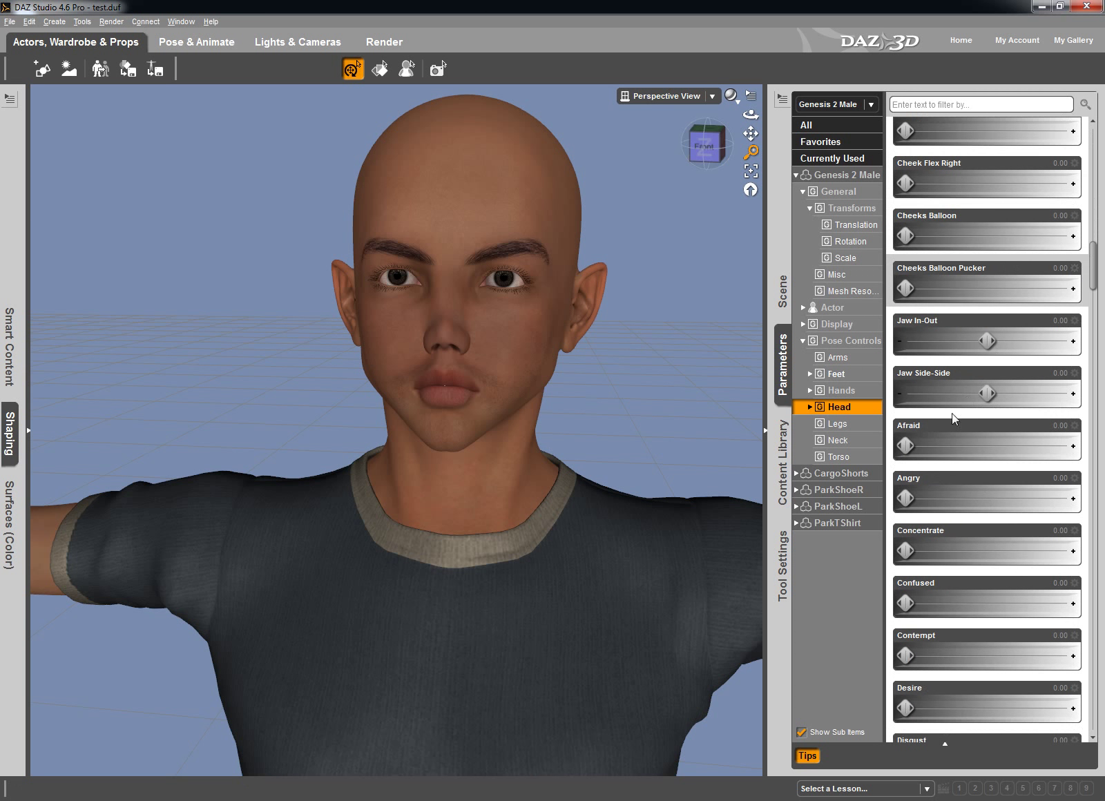
left_click_drag(906, 446, 1099, 429)
key("ctrl+z")
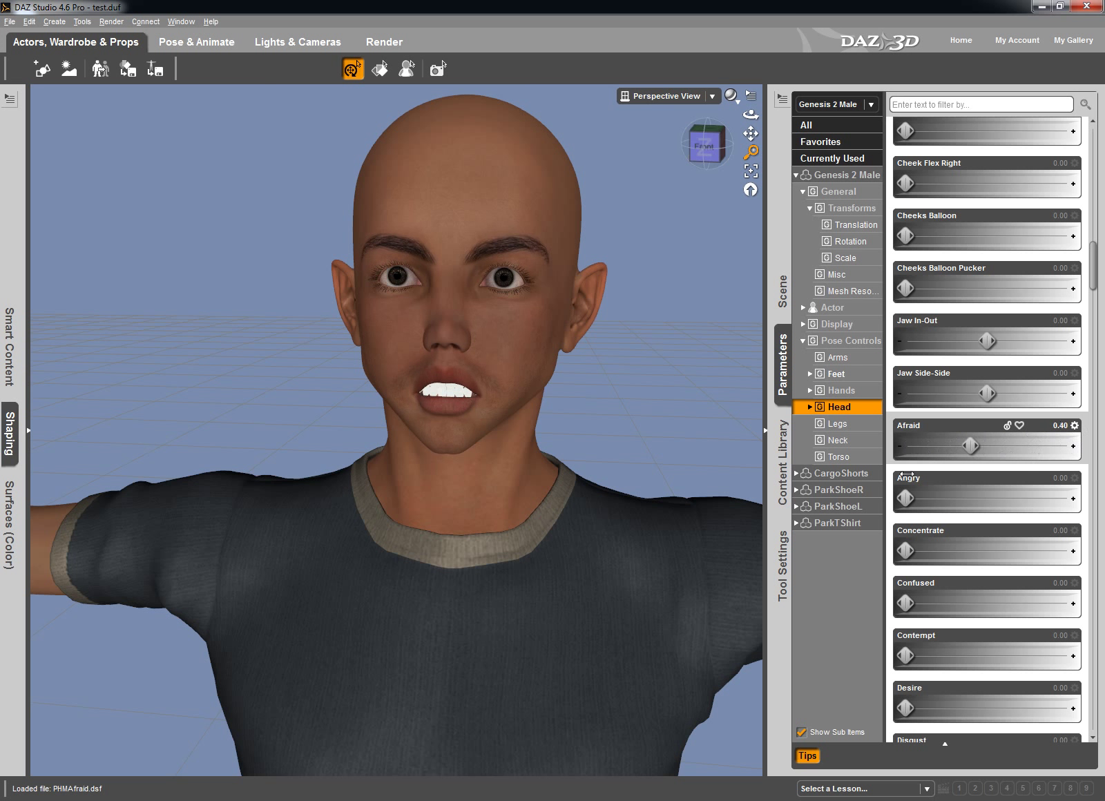
key("ctrl+y")
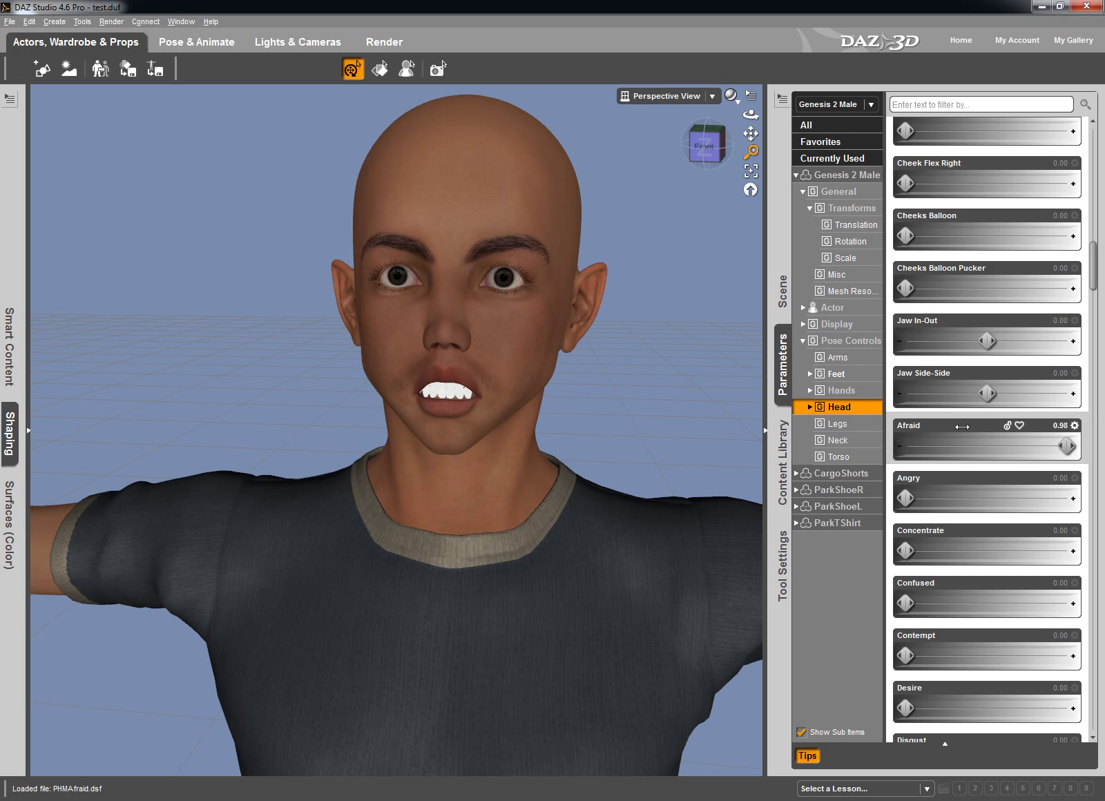
key("ctrl+z")
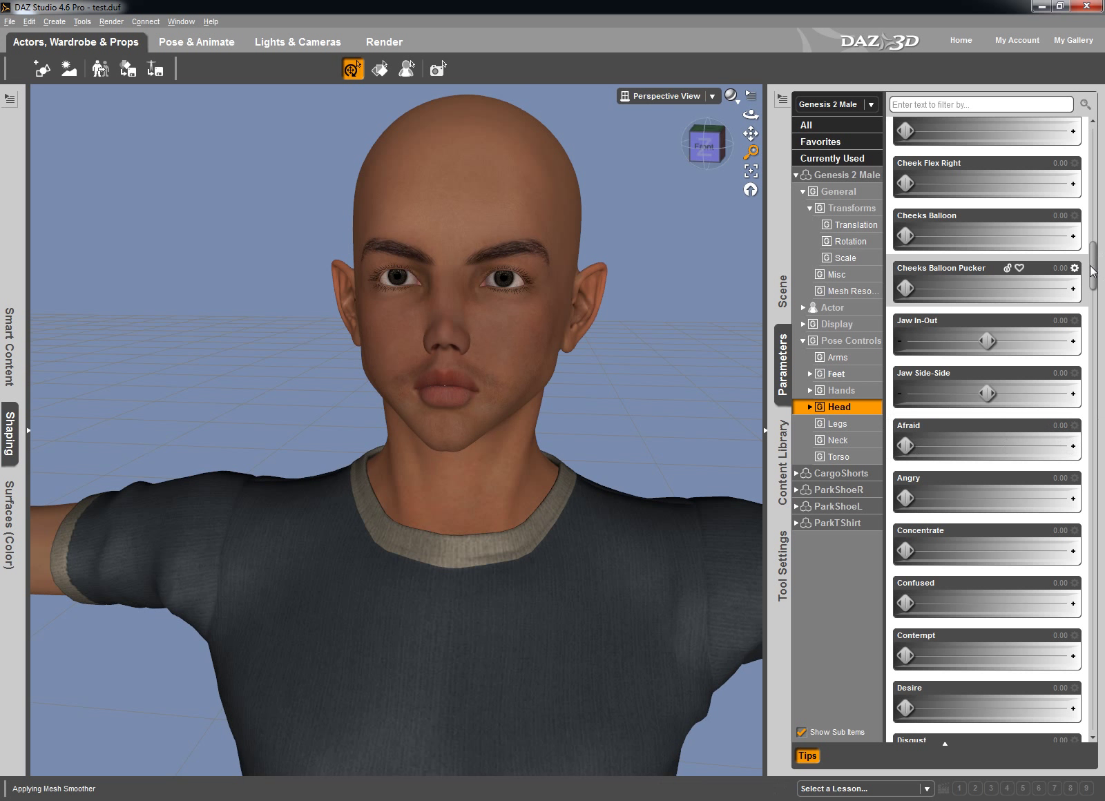
Try the Angry and Confused expressions on the character's face and return both to zero
scroll(945, 310, "down", 3)
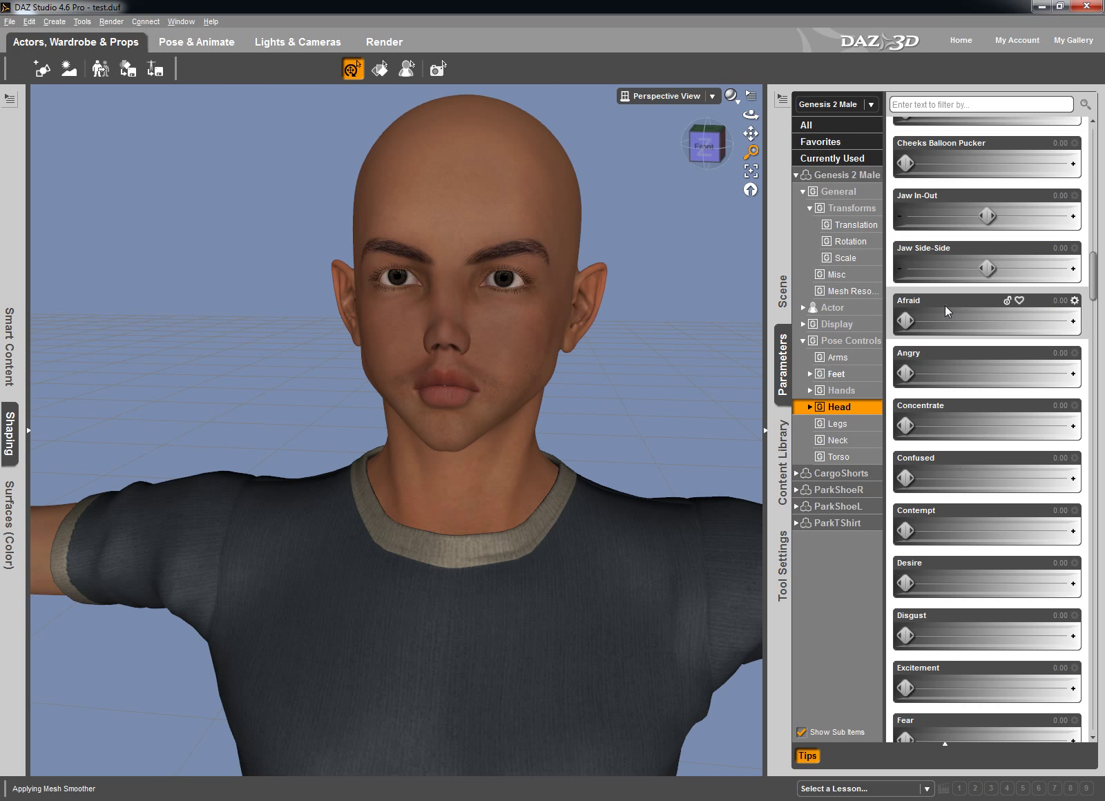
left_click_drag(906, 374, 977, 374)
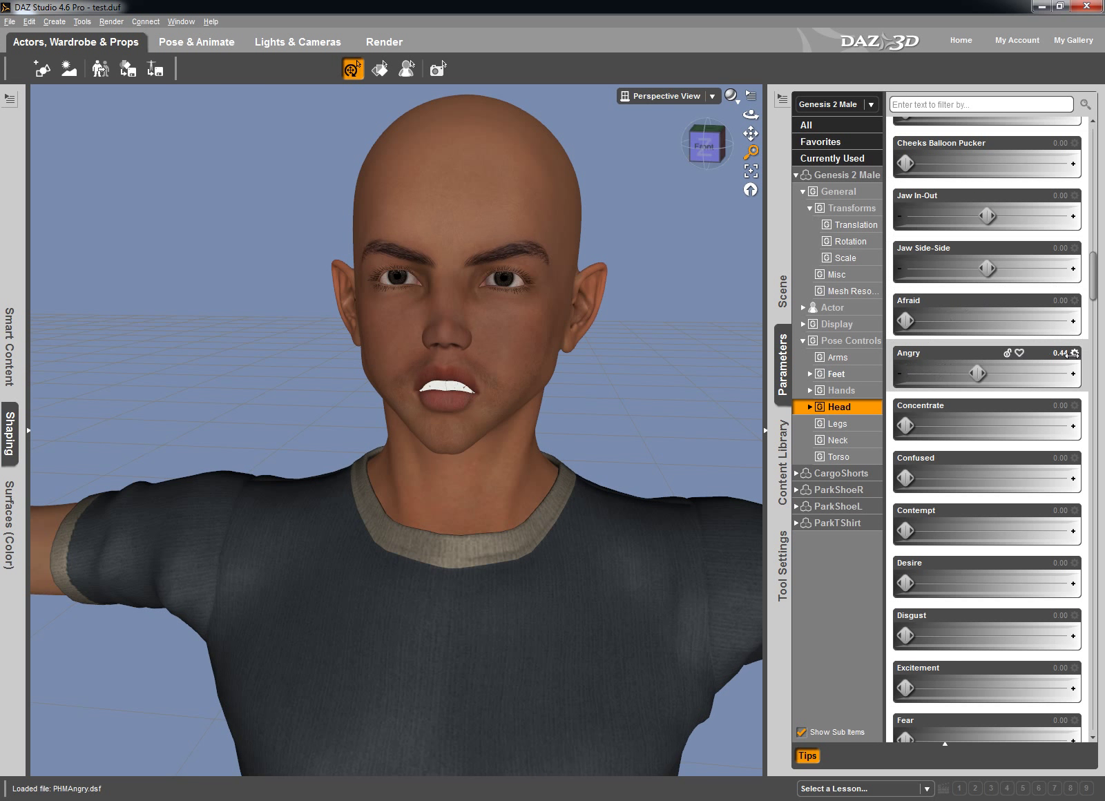
left_click_drag(1072, 353, 830, 386)
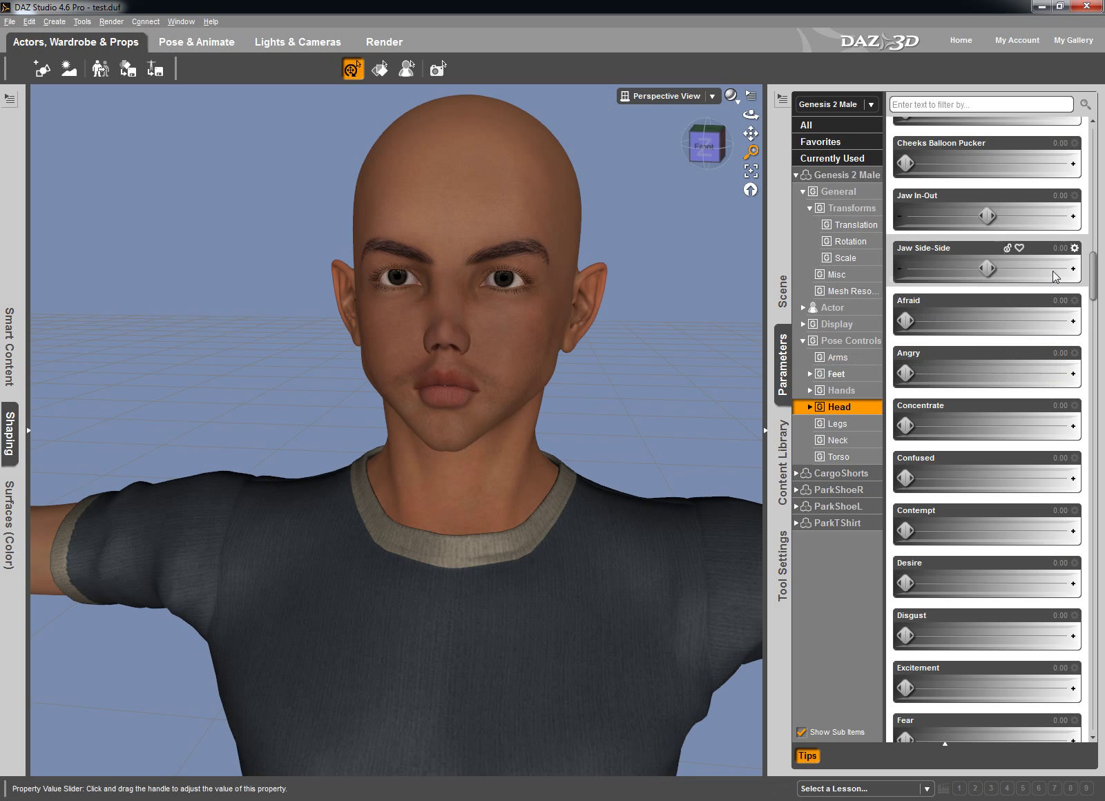
left_click_drag(1092, 282, 1093, 290)
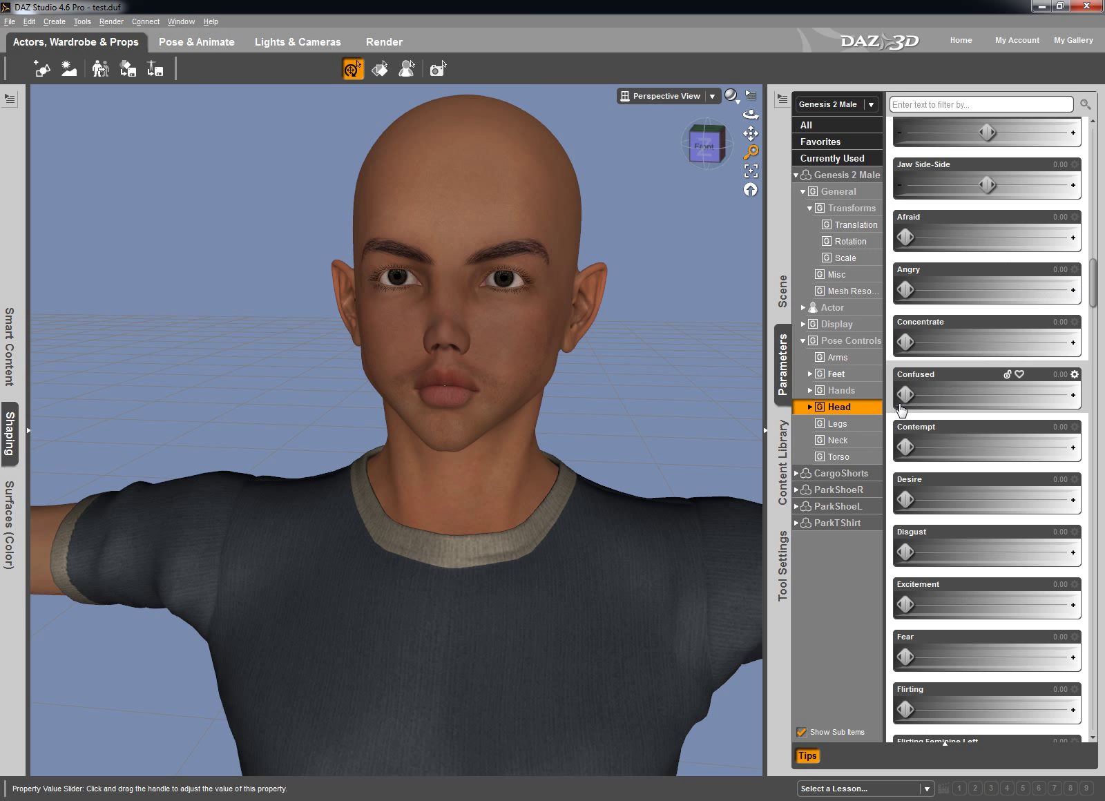
left_click_drag(905, 394, 831, 411)
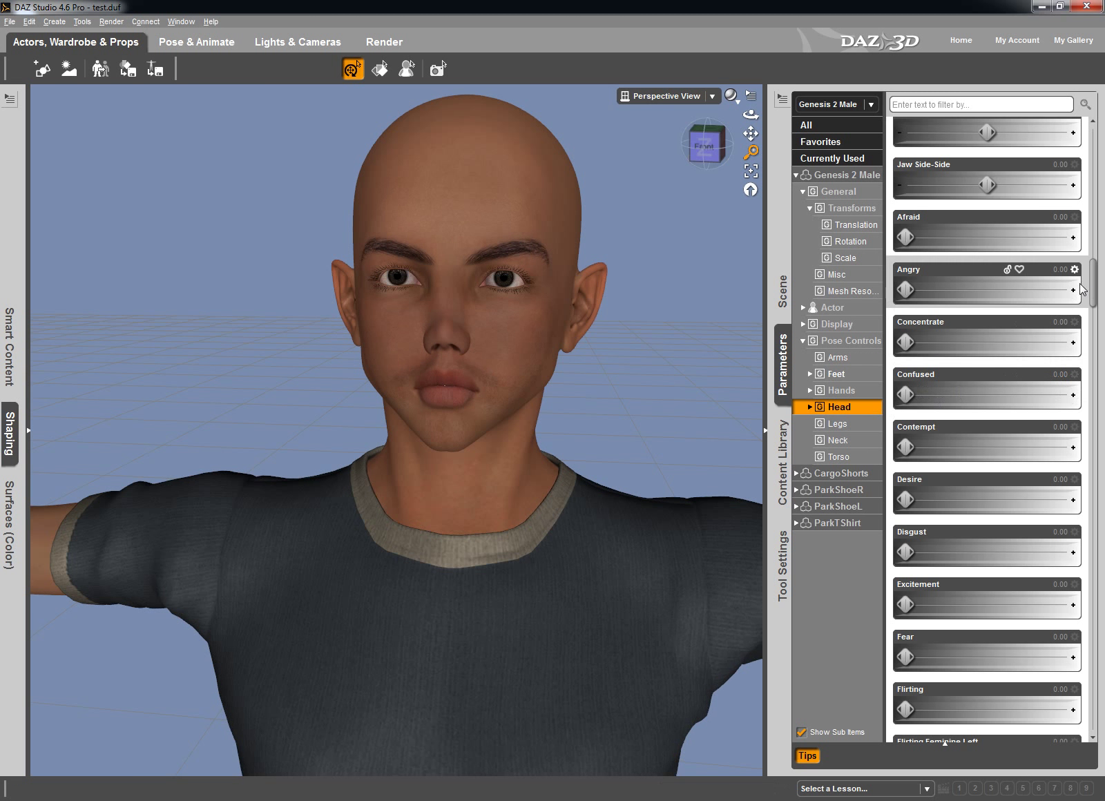
mouse_move(1091, 284)
left_mouse_down()
mouse_move(1093, 271)
mouse_move(1093, 290)
left_mouse_up()
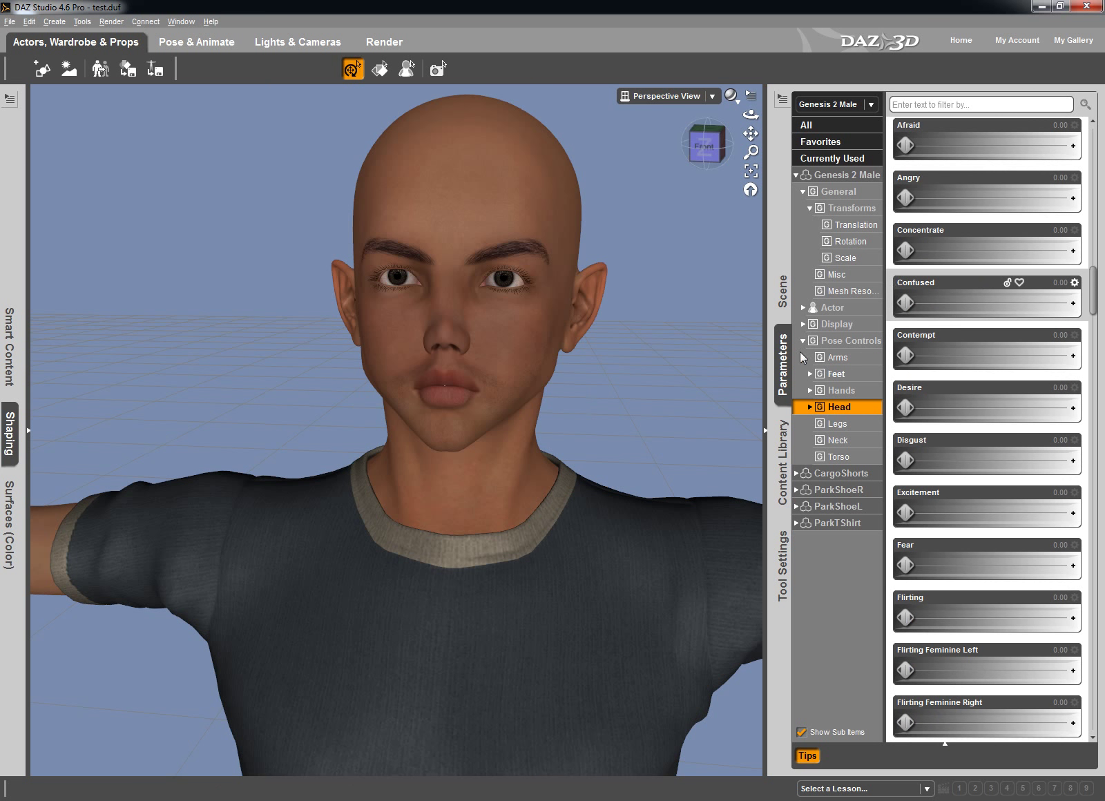
Start exporting the scene to the Desktop as an Autodesk FBX file named daz-export
left_click(782, 366)
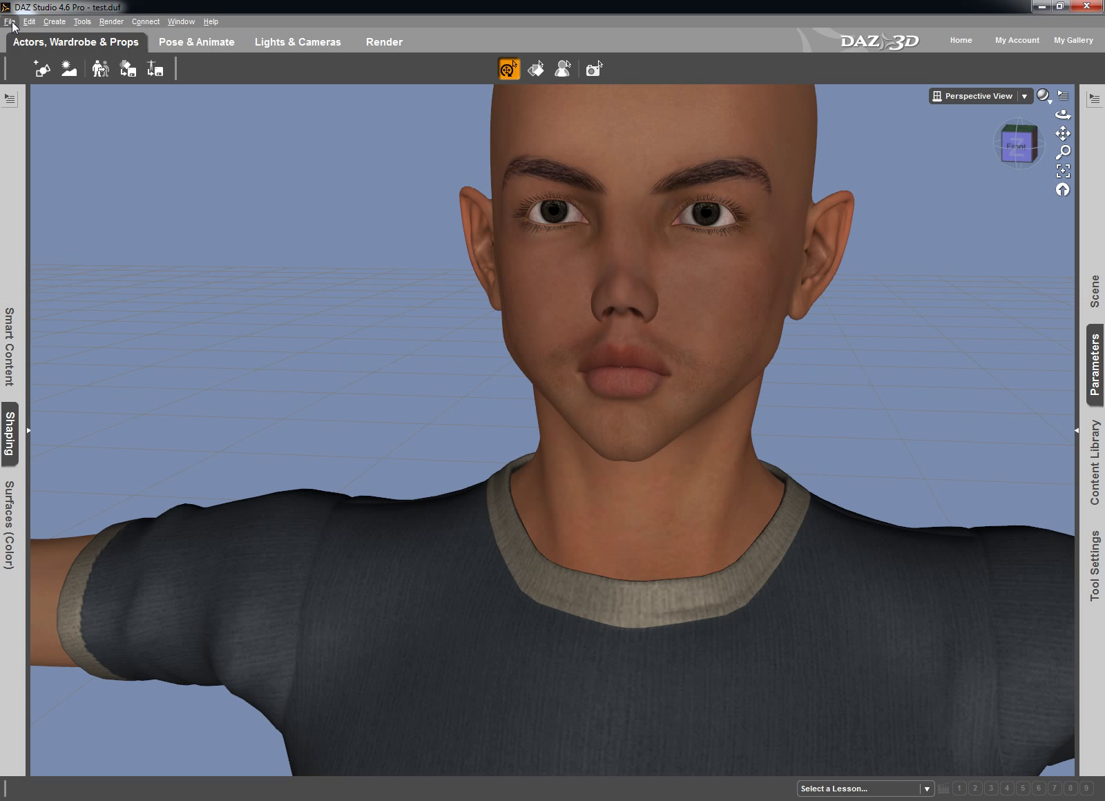
left_click(14, 22)
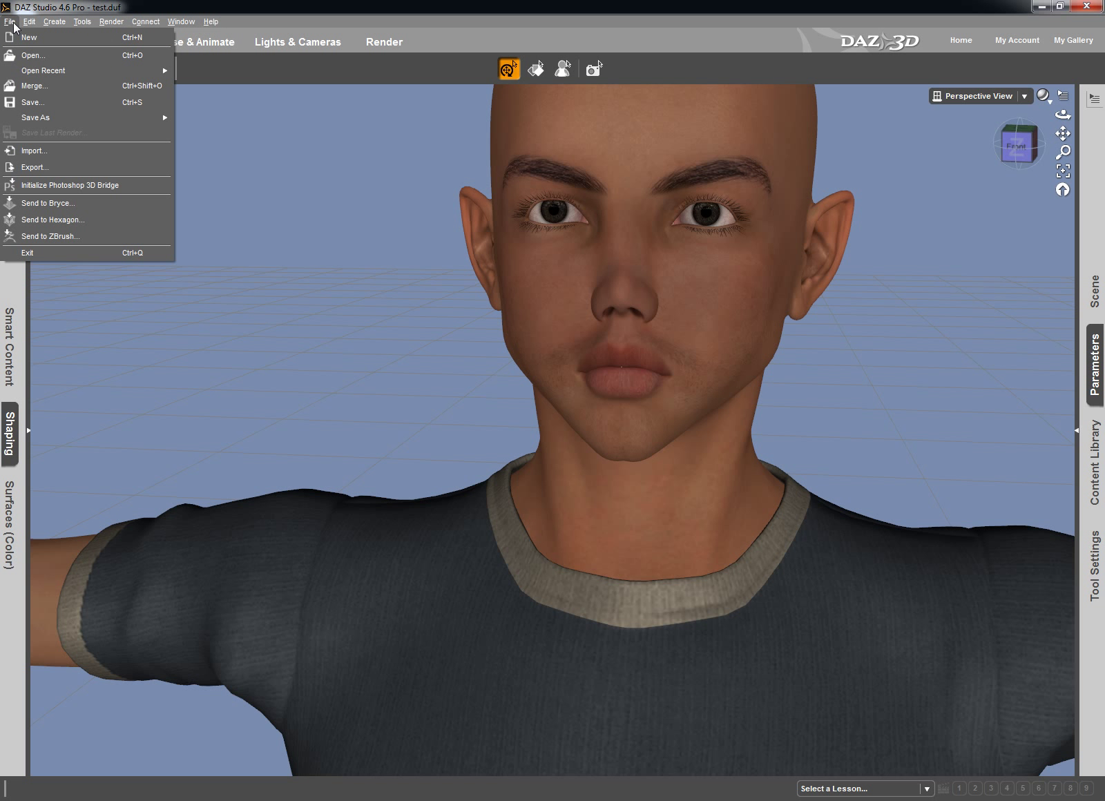
left_click(48, 167)
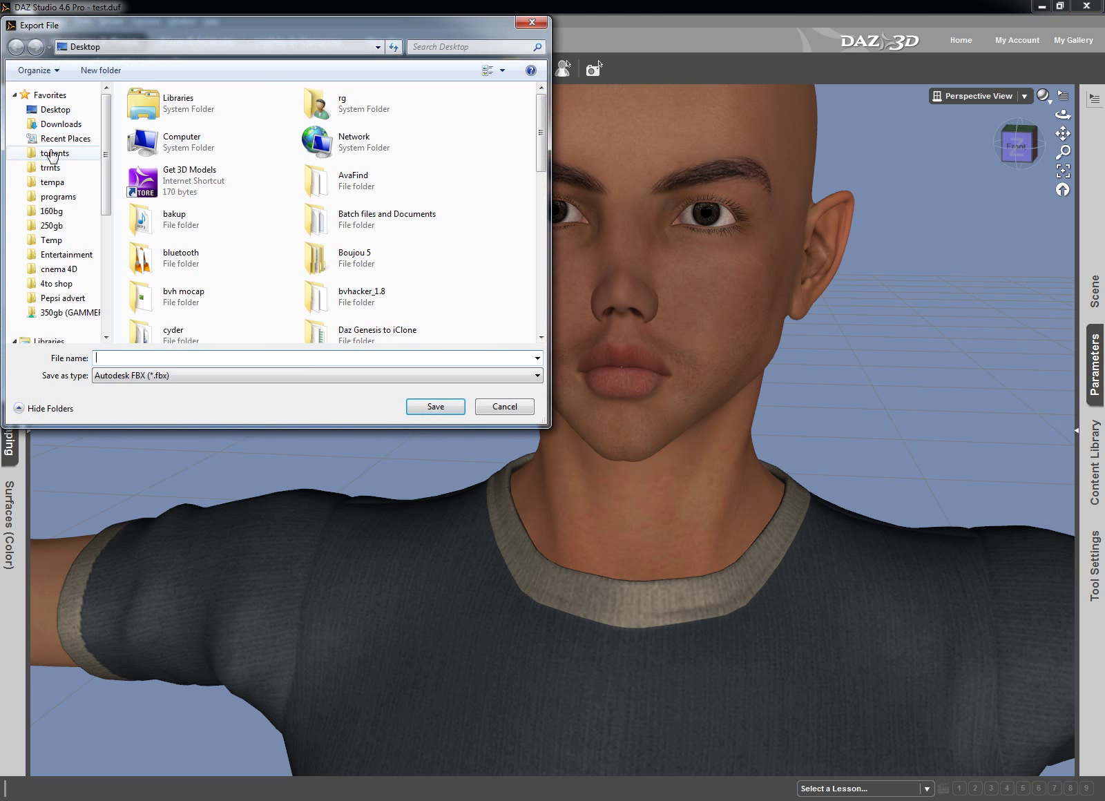
left_click_drag(102, 16, 330, 98)
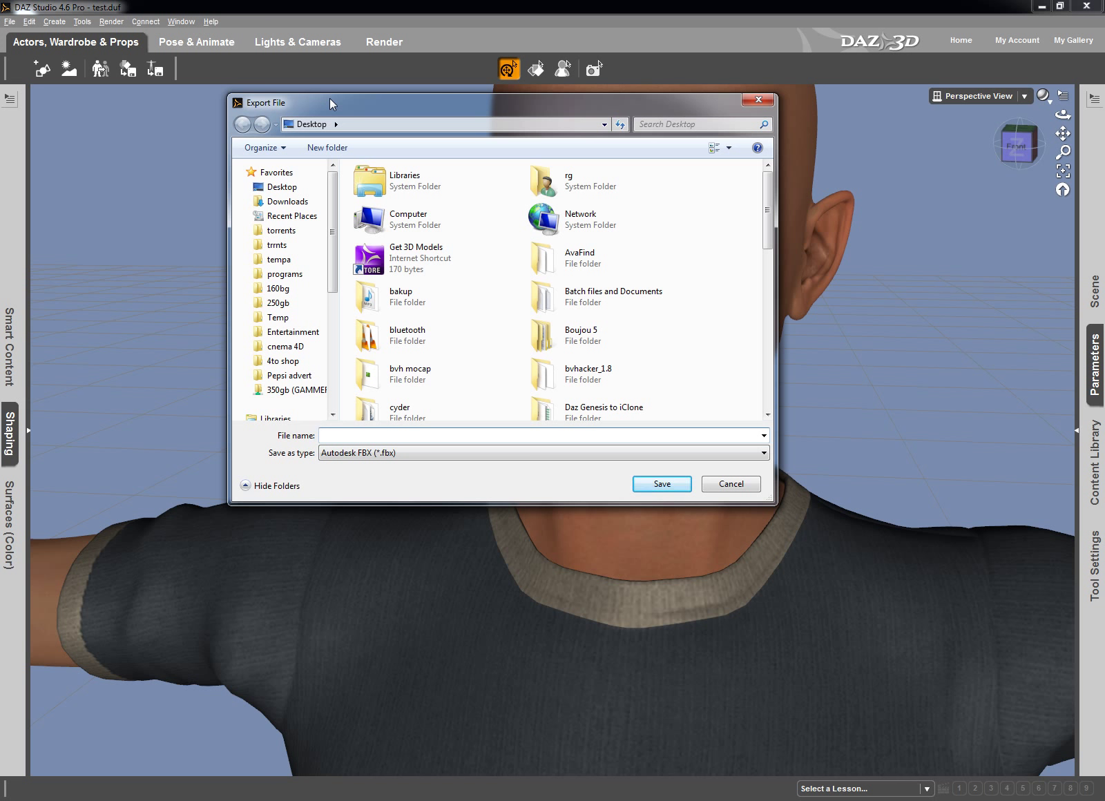
type("daz")
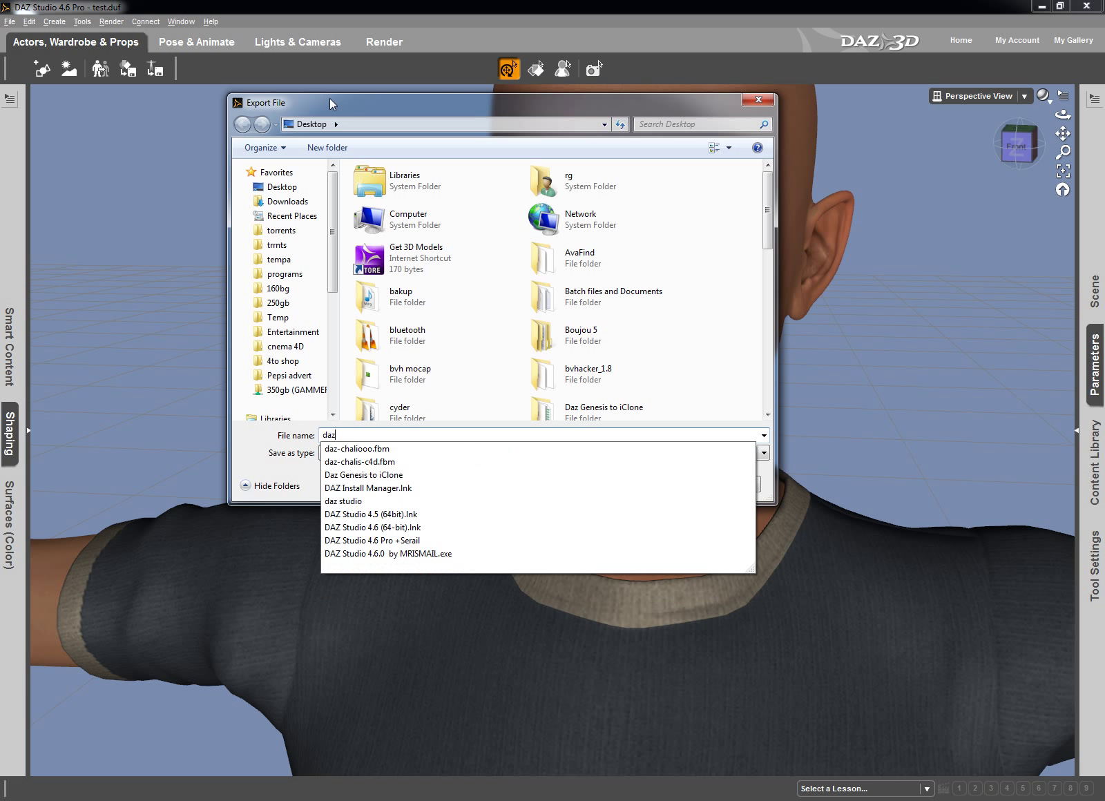
type("-export")
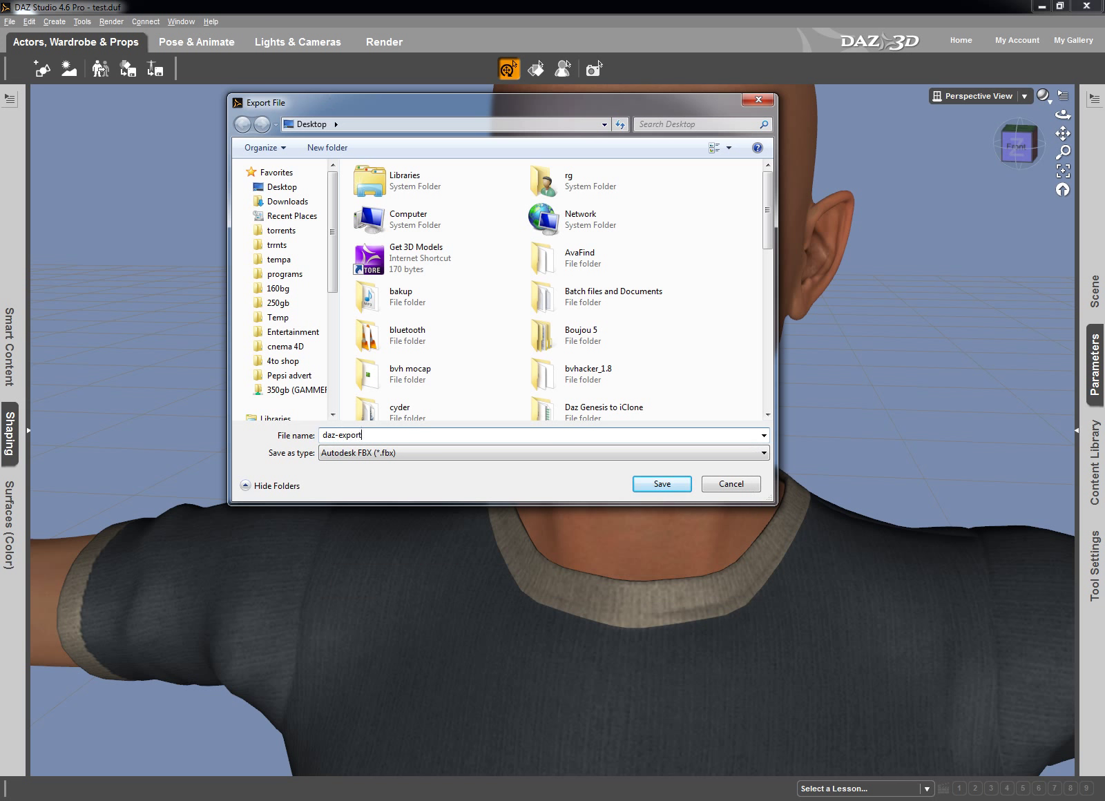
key("Return")
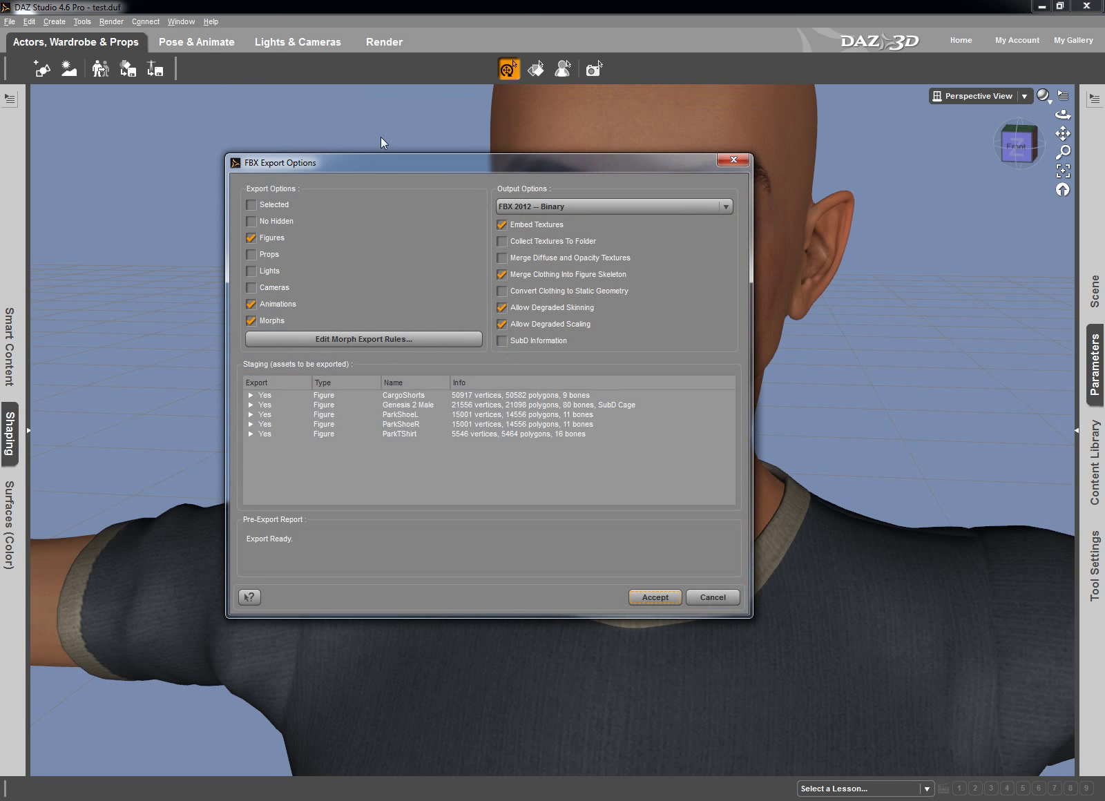
Delete the existing head.CTRL rule from the FBX morph export rules
left_click_drag(431, 163, 471, 158)
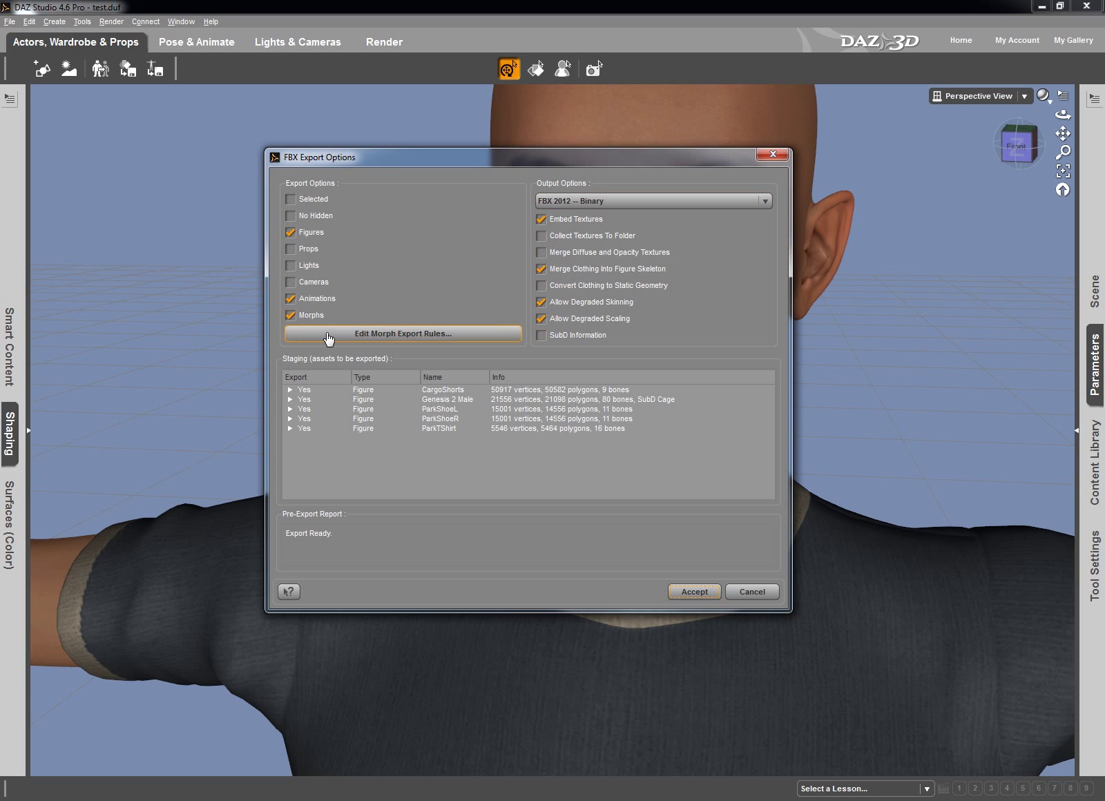
left_click(407, 336)
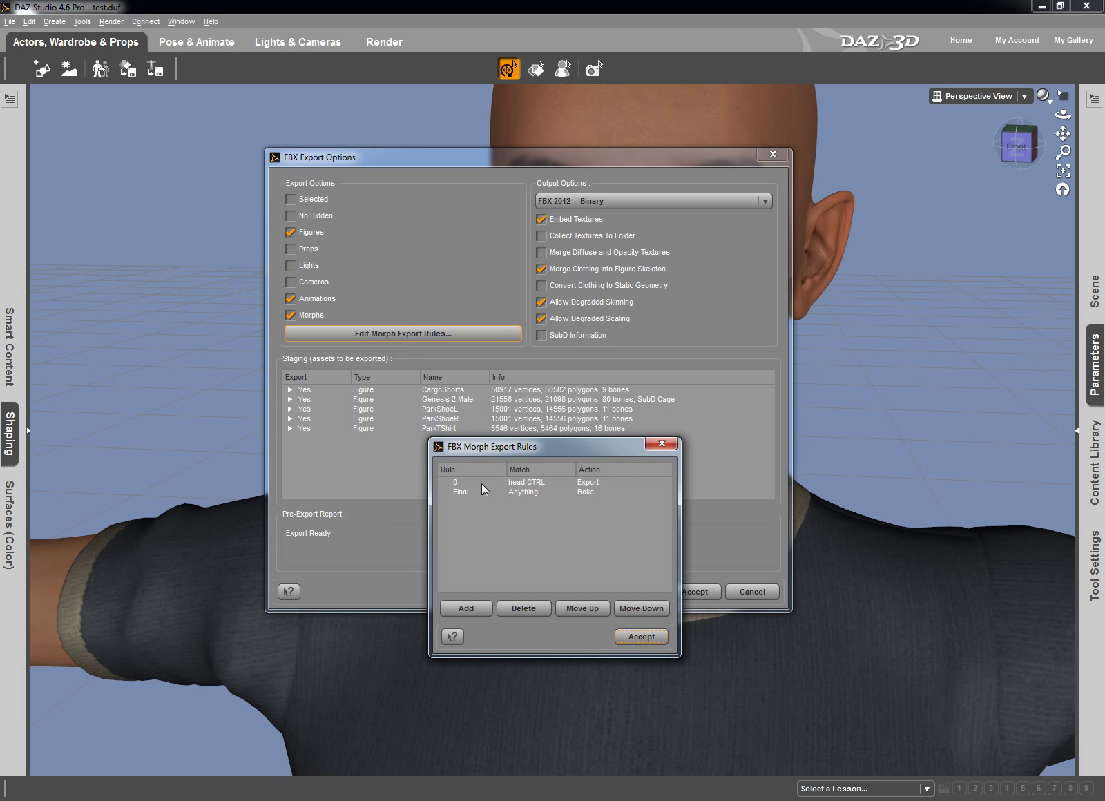
left_click(530, 484)
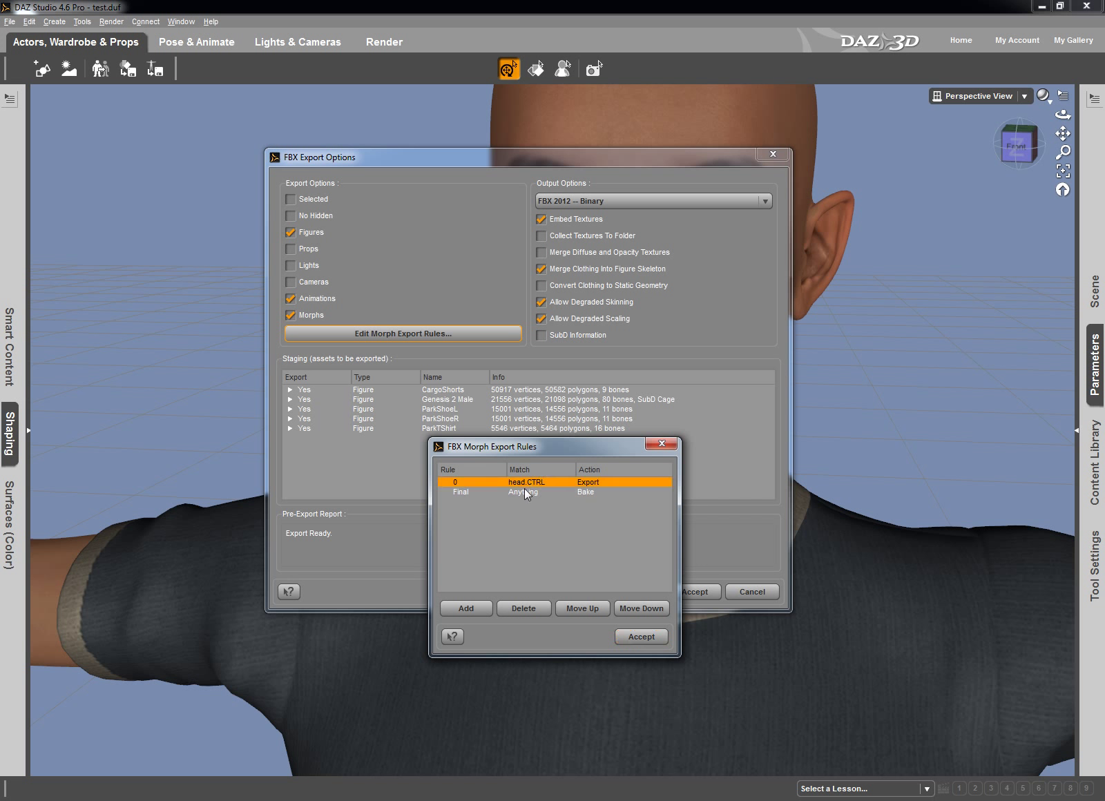
left_click(521, 609)
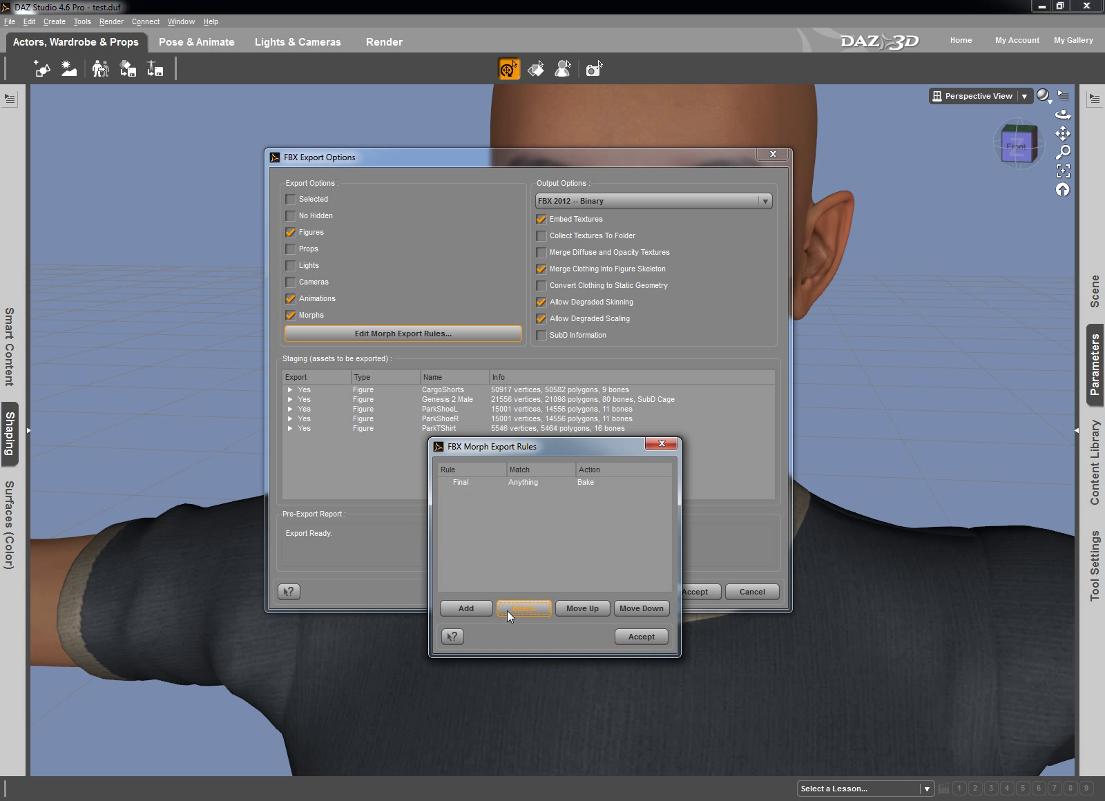
Add a morph export rule matching head.CTRL with the action Export, and run the FBX export with the remaining options as they are
left_click(466, 608)
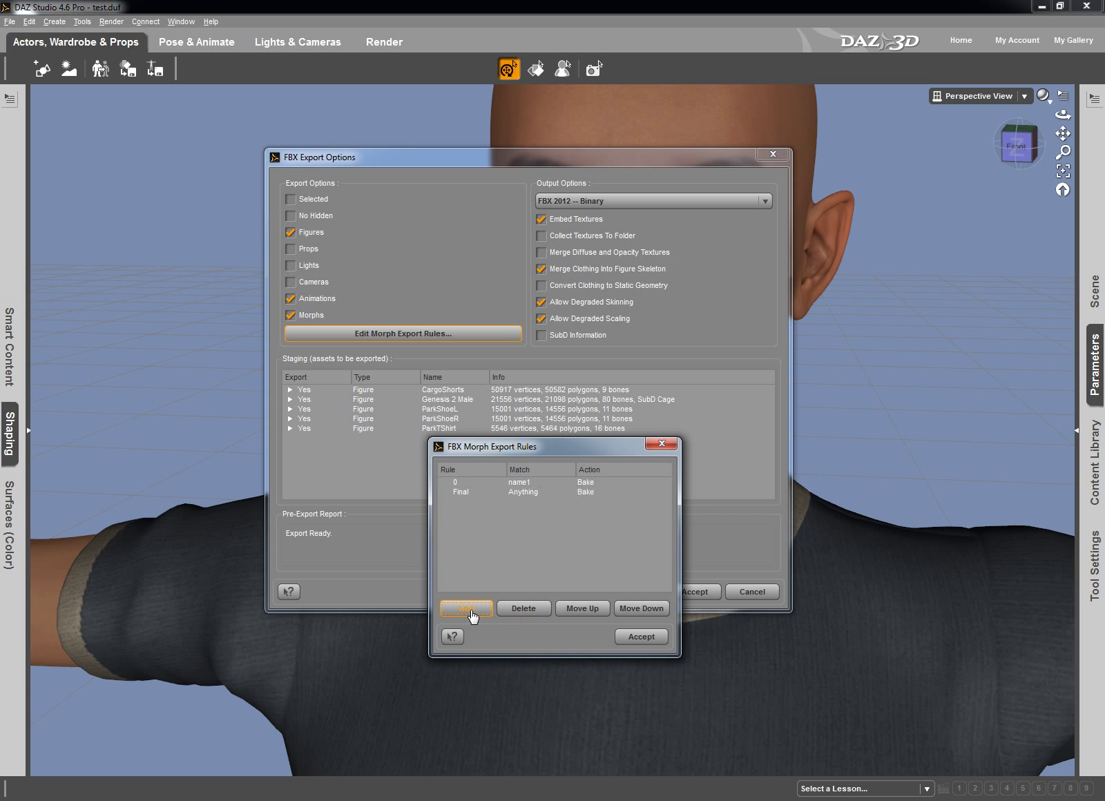
left_click(540, 483)
double_click(524, 480)
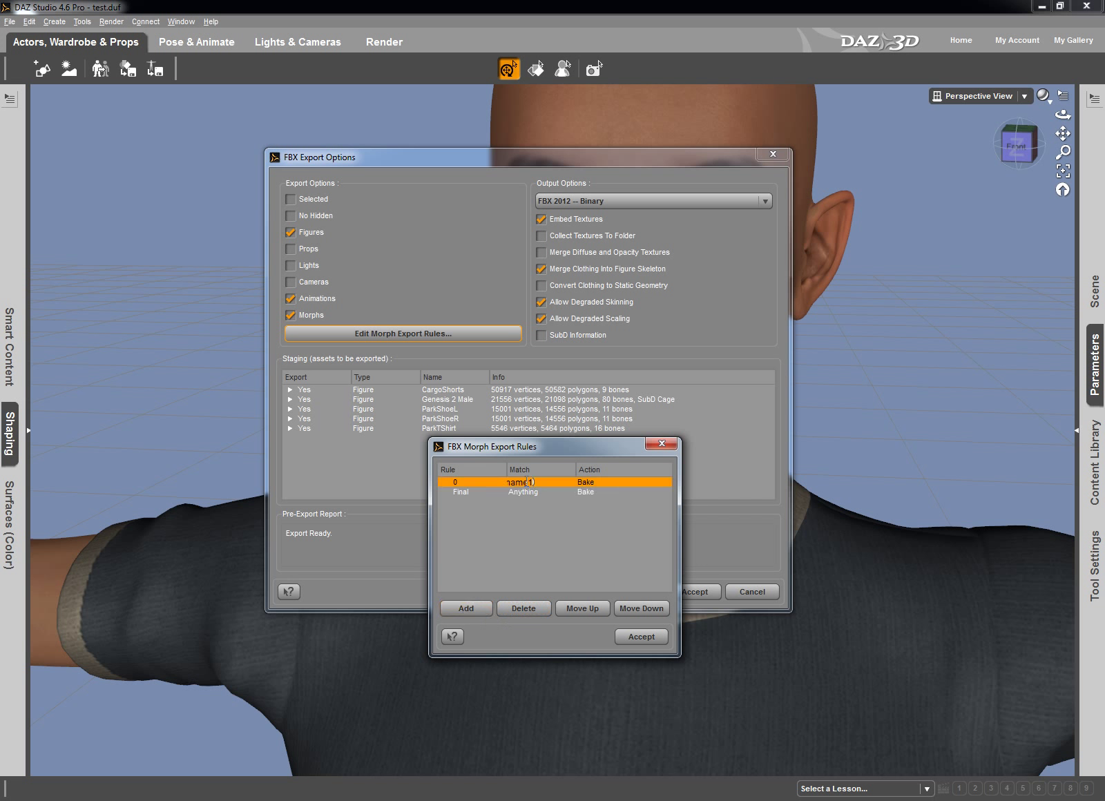
type("head.CTRL")
left_click(593, 482)
left_click(634, 637)
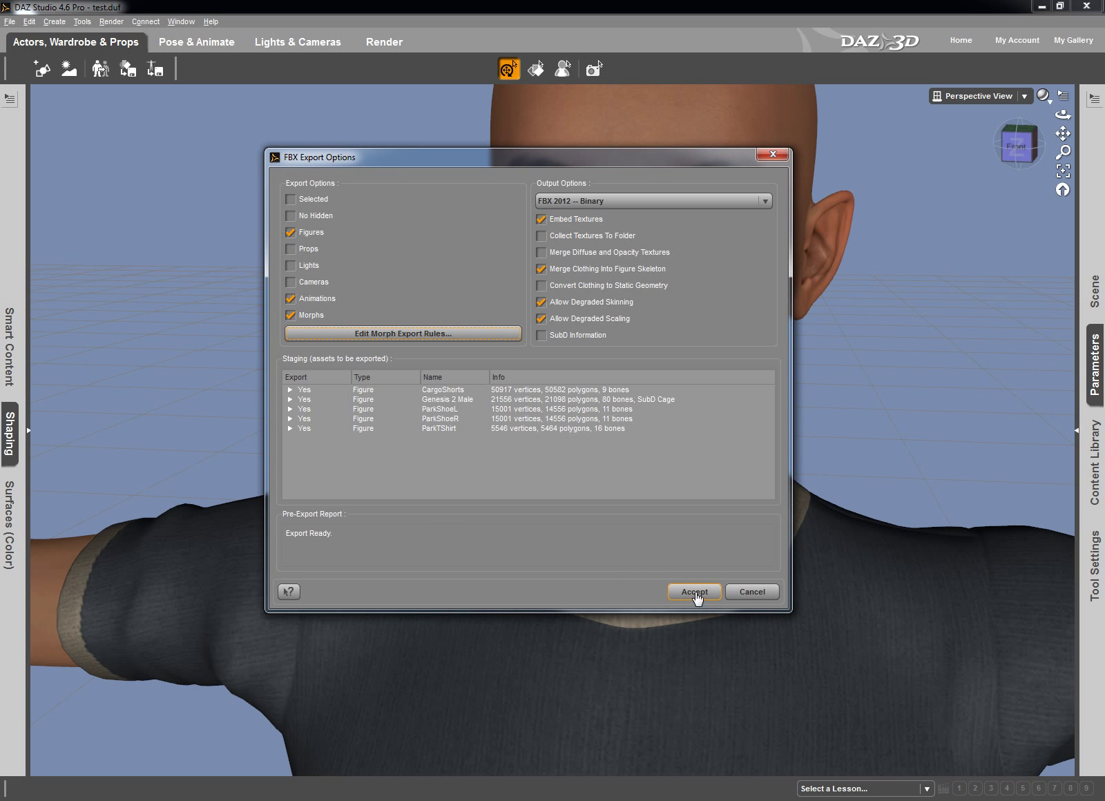
left_click(695, 594)
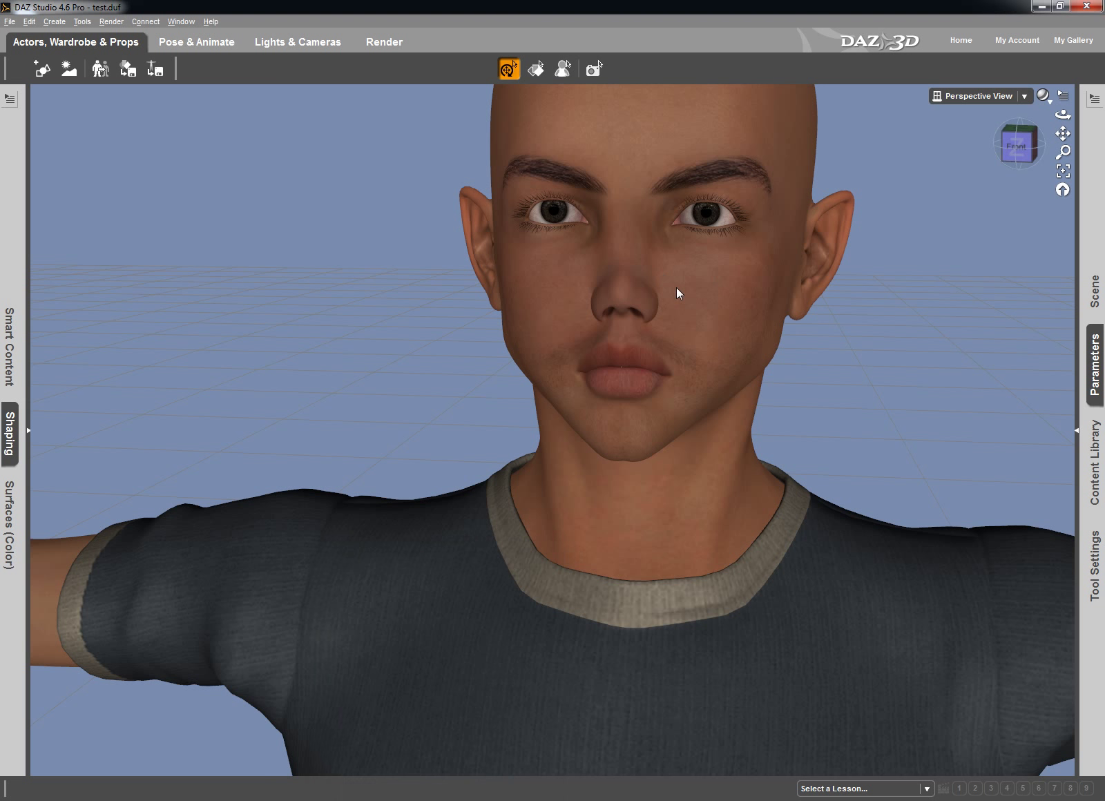
Switch to CINEMA 4D and arrange the R14 window beside R15 so the exported files on the desktop are accessible
left_click(1041, 7)
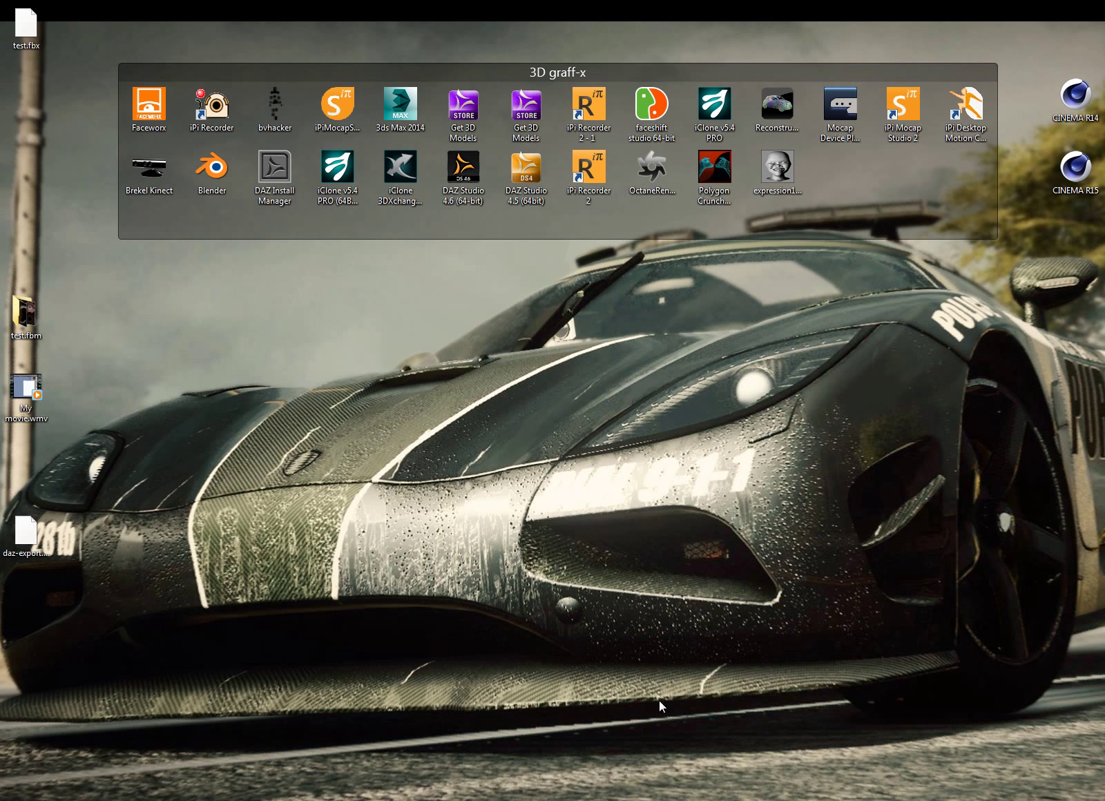
mouse_move(703, 800)
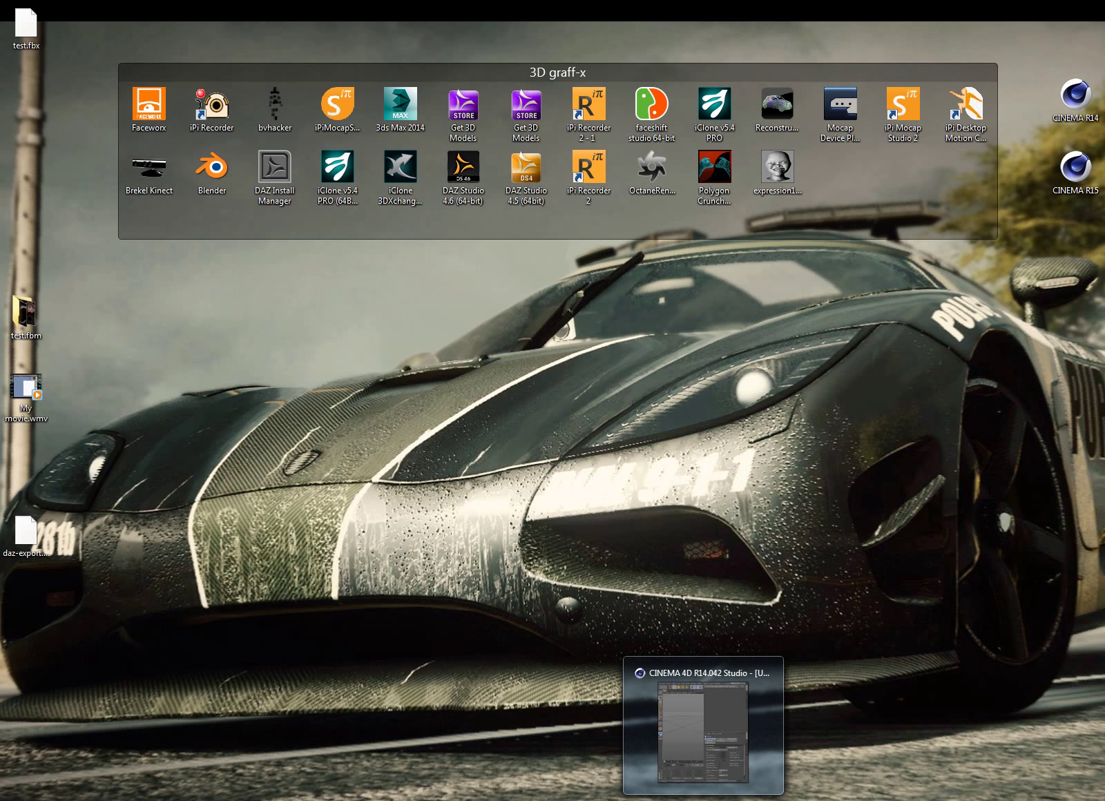
left_click(703, 725)
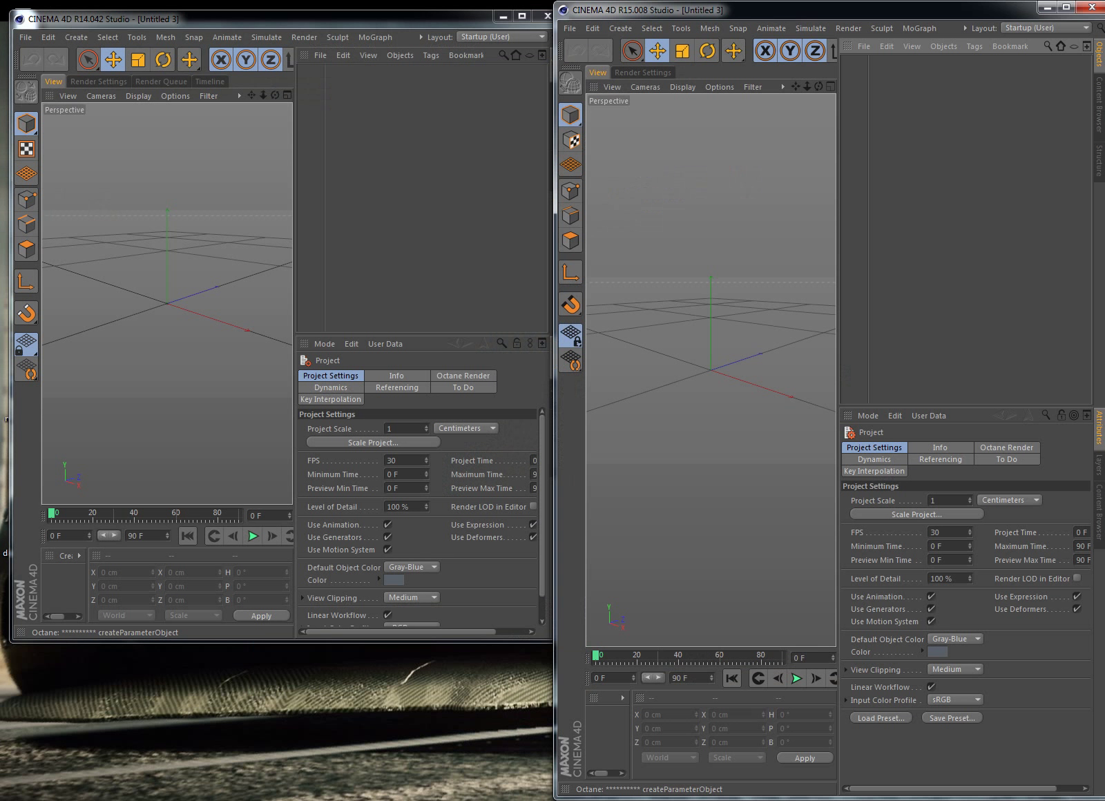
left_click(518, 21)
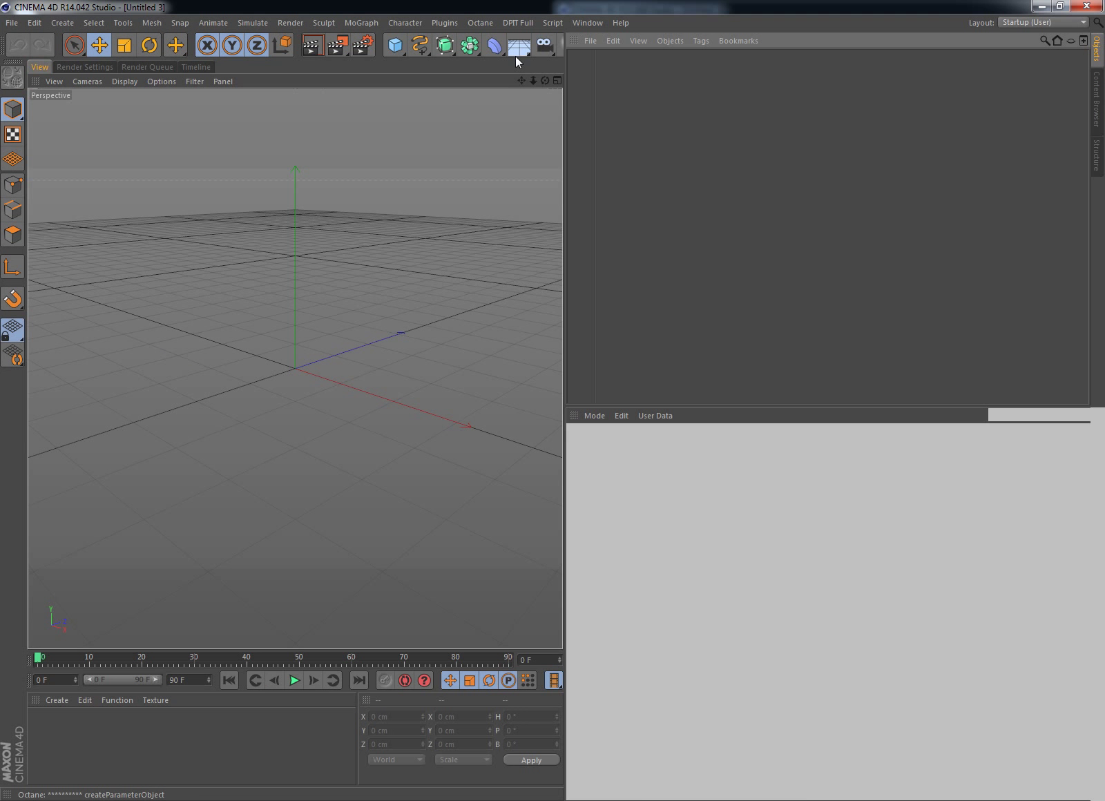
left_click(1056, 7)
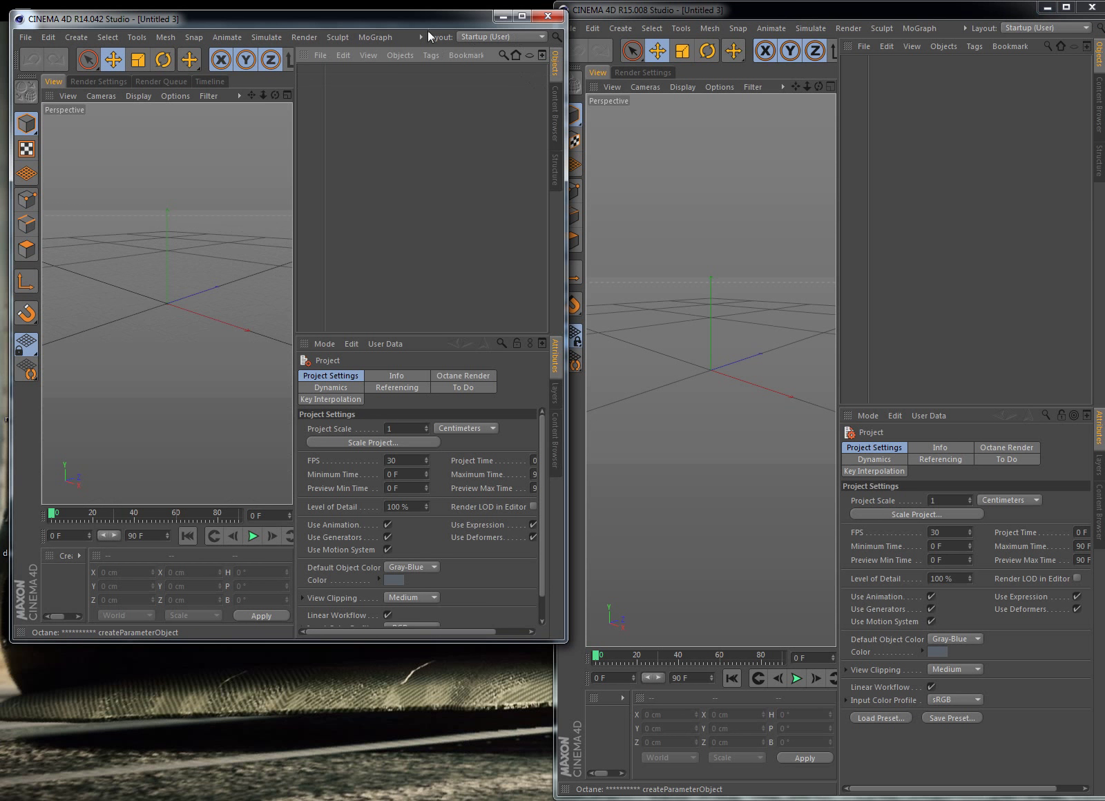
left_click_drag(427, 21, 16, 23)
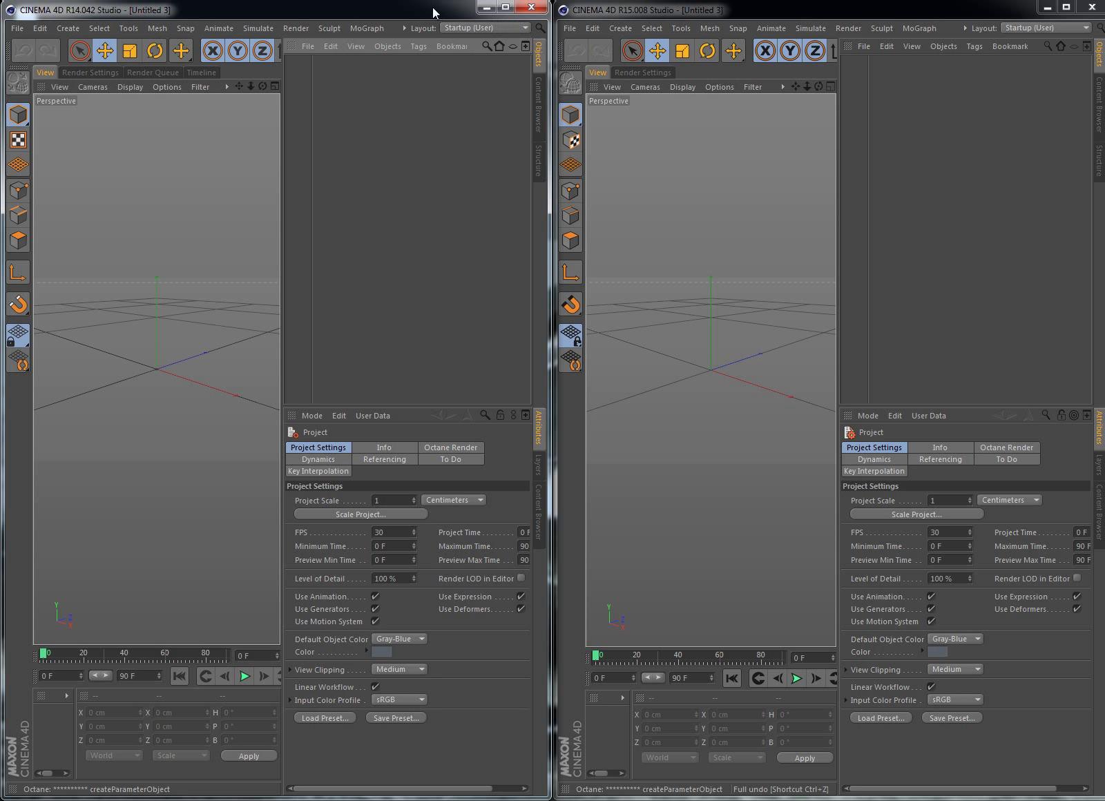
double_click(496, 13)
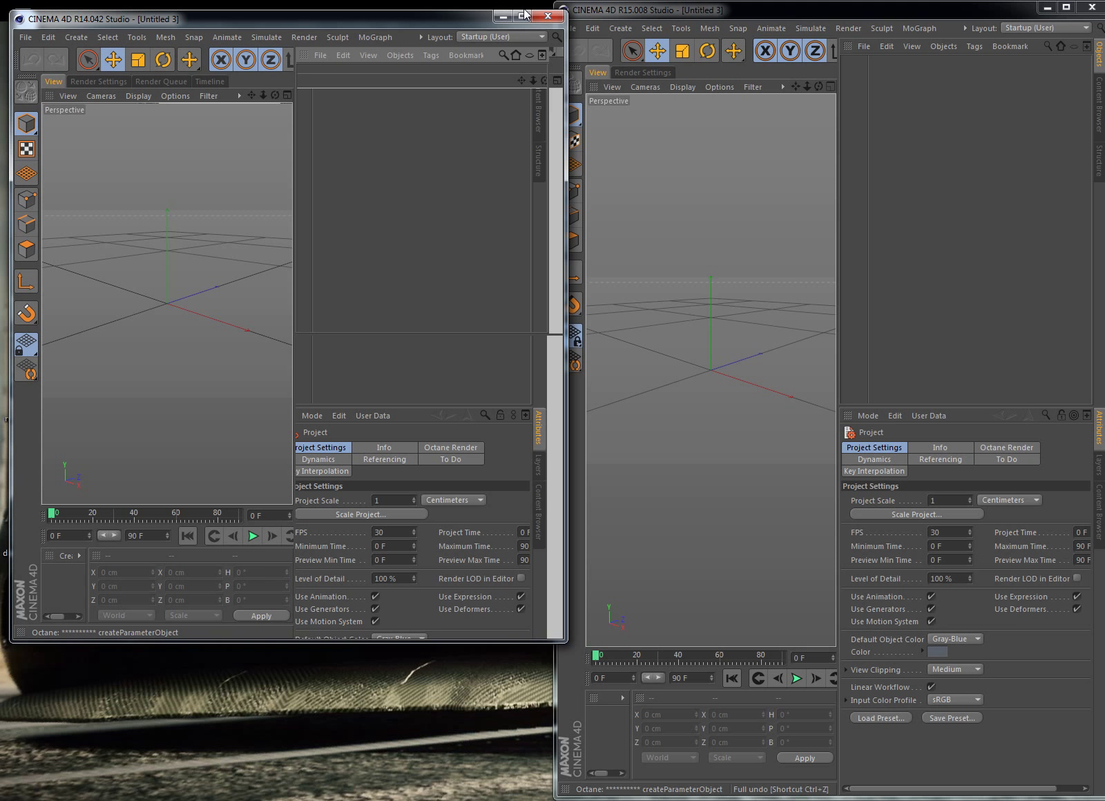
left_click_drag(483, 8, 531, 26)
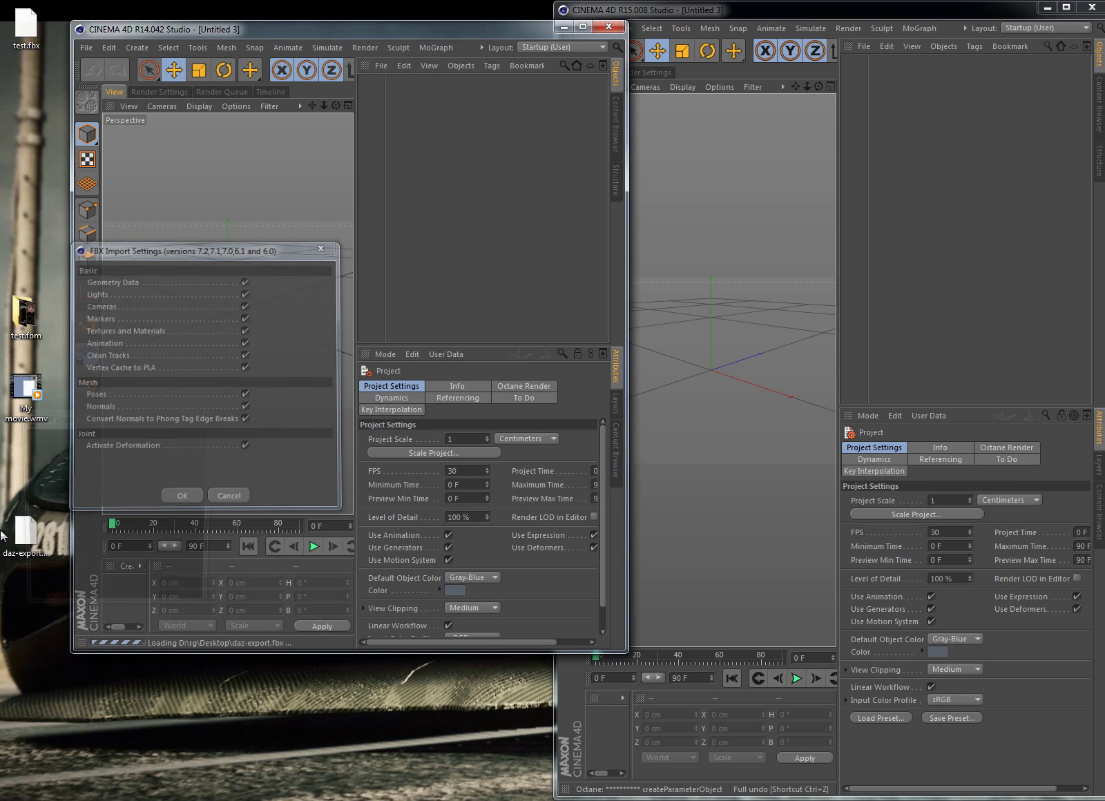
key("Return")
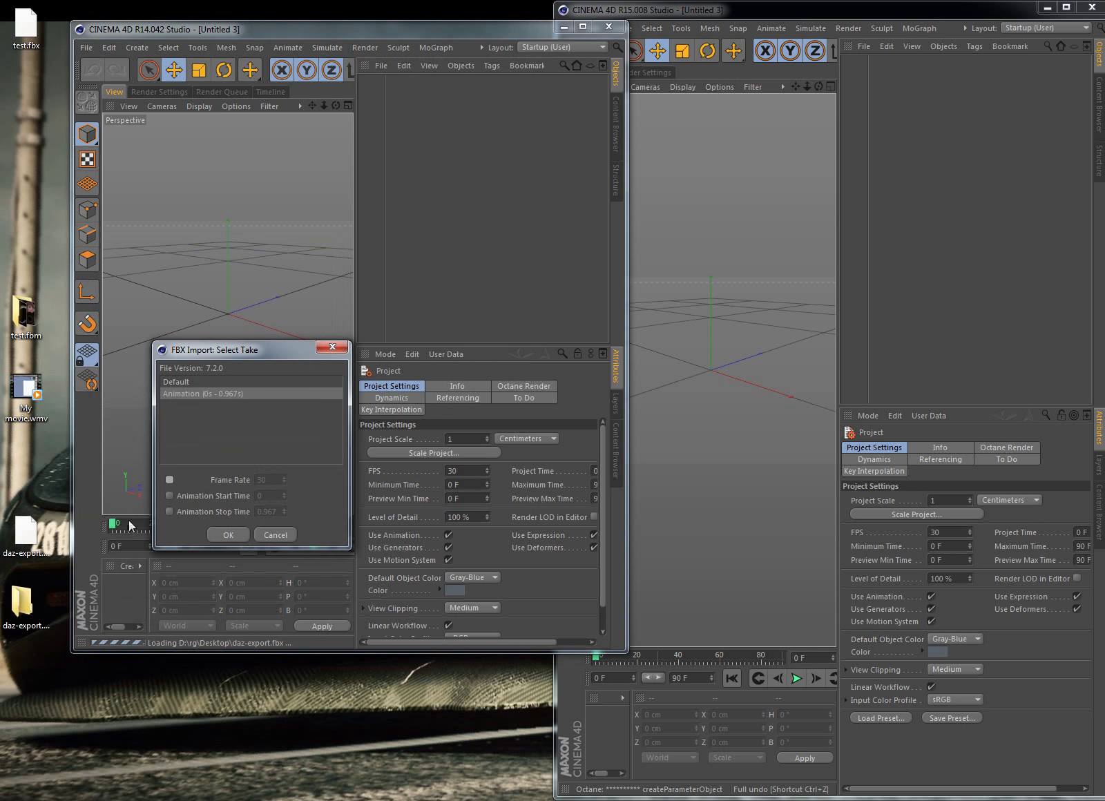
left_click(26, 535)
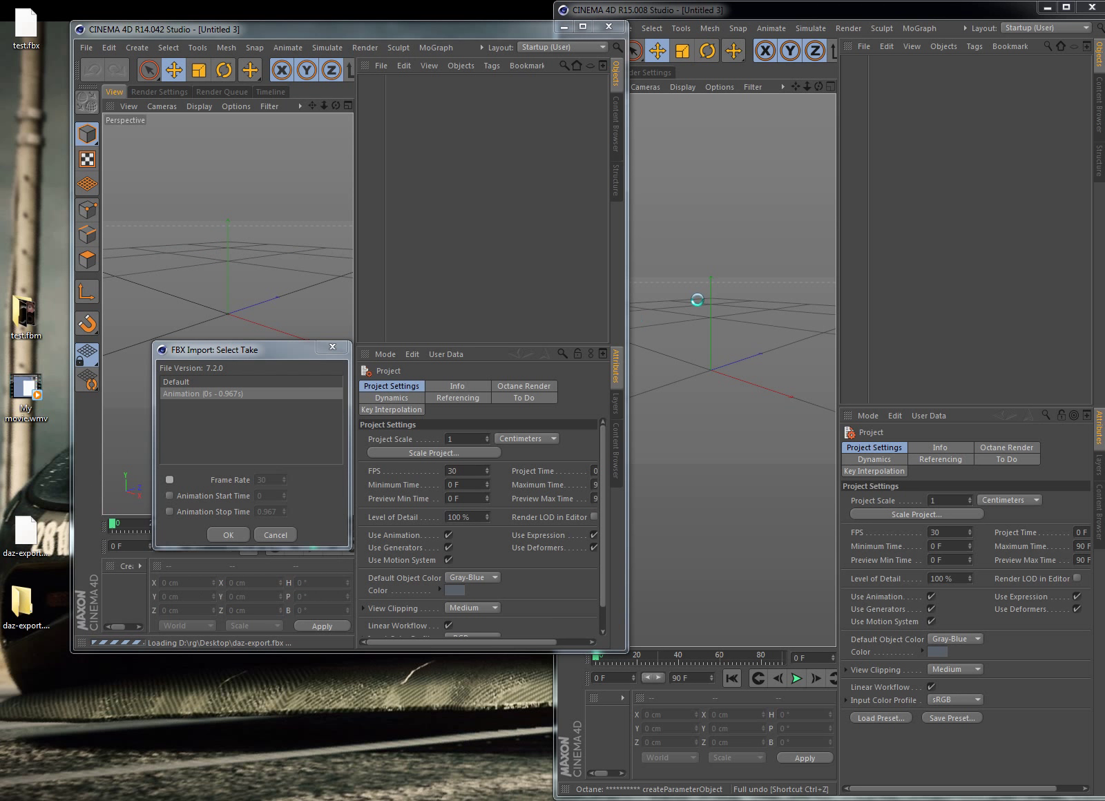
left_click(674, 418)
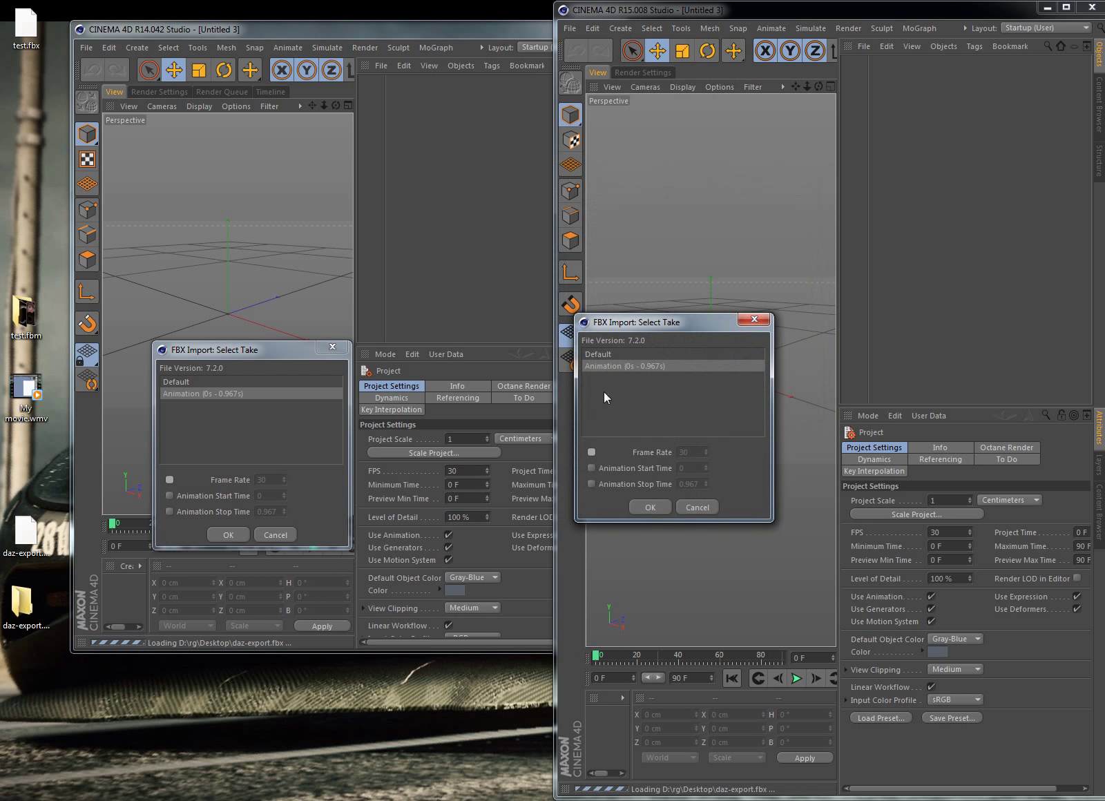
left_click(401, 29)
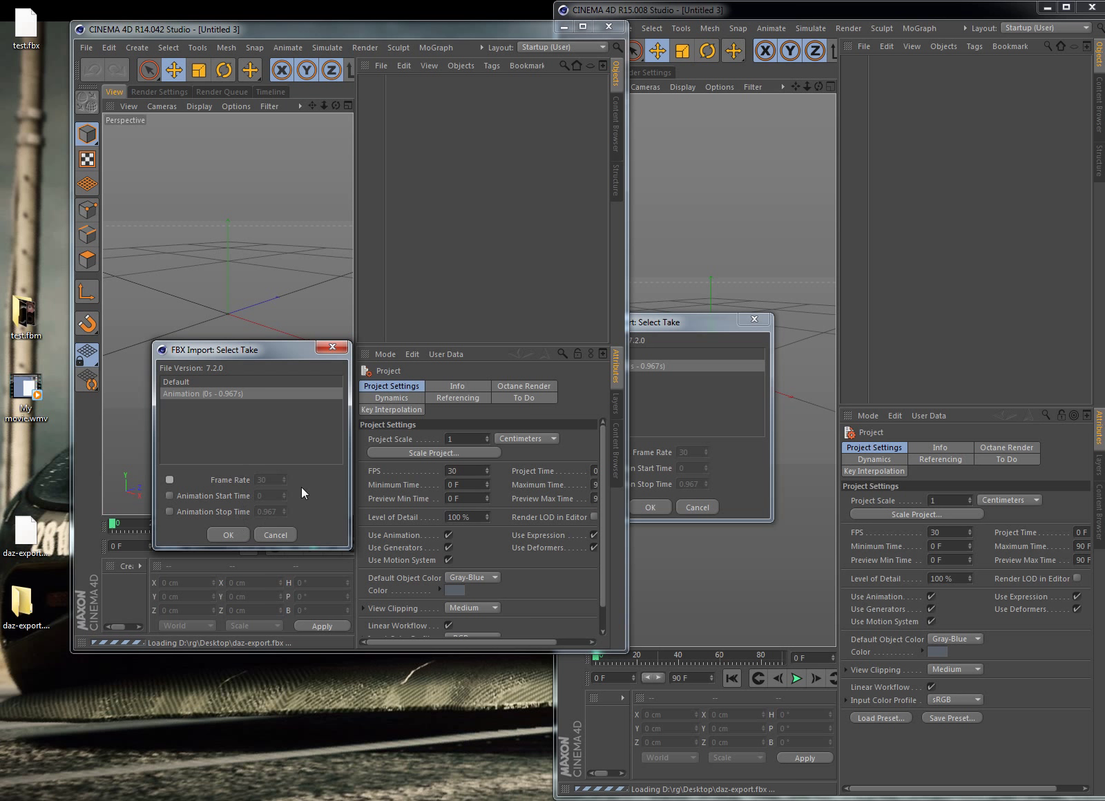
left_click(284, 533)
left_click(691, 526)
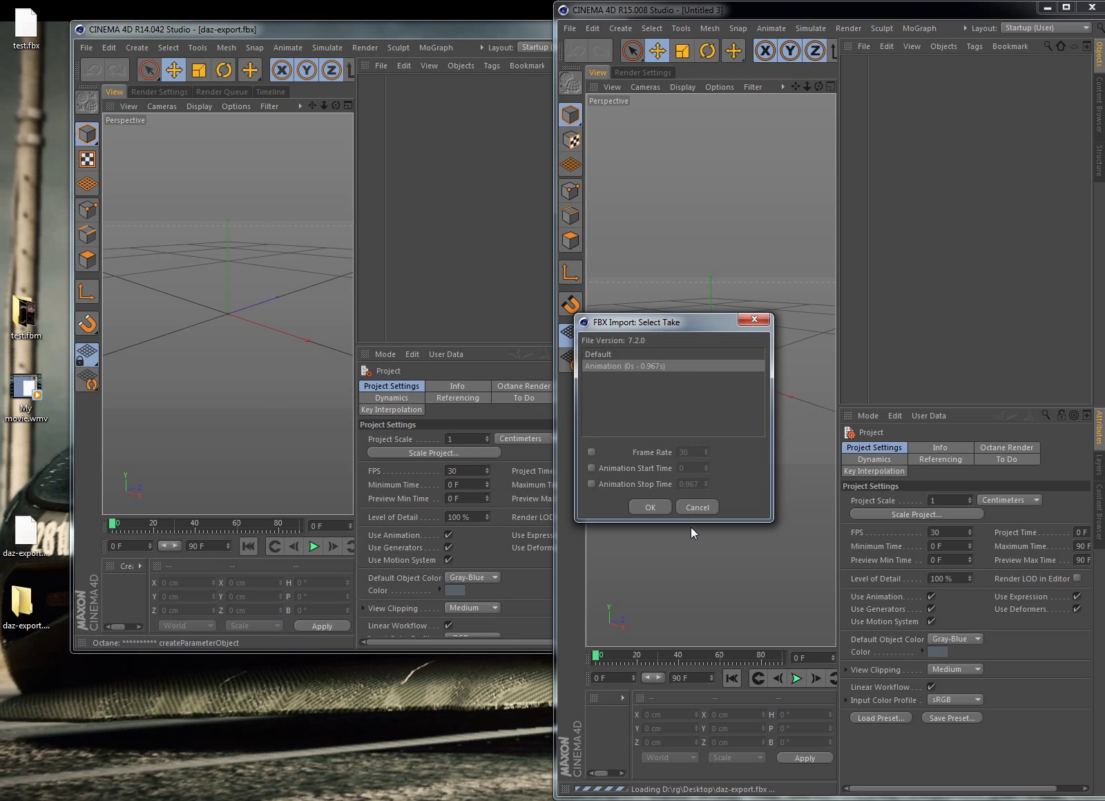
left_click(696, 513)
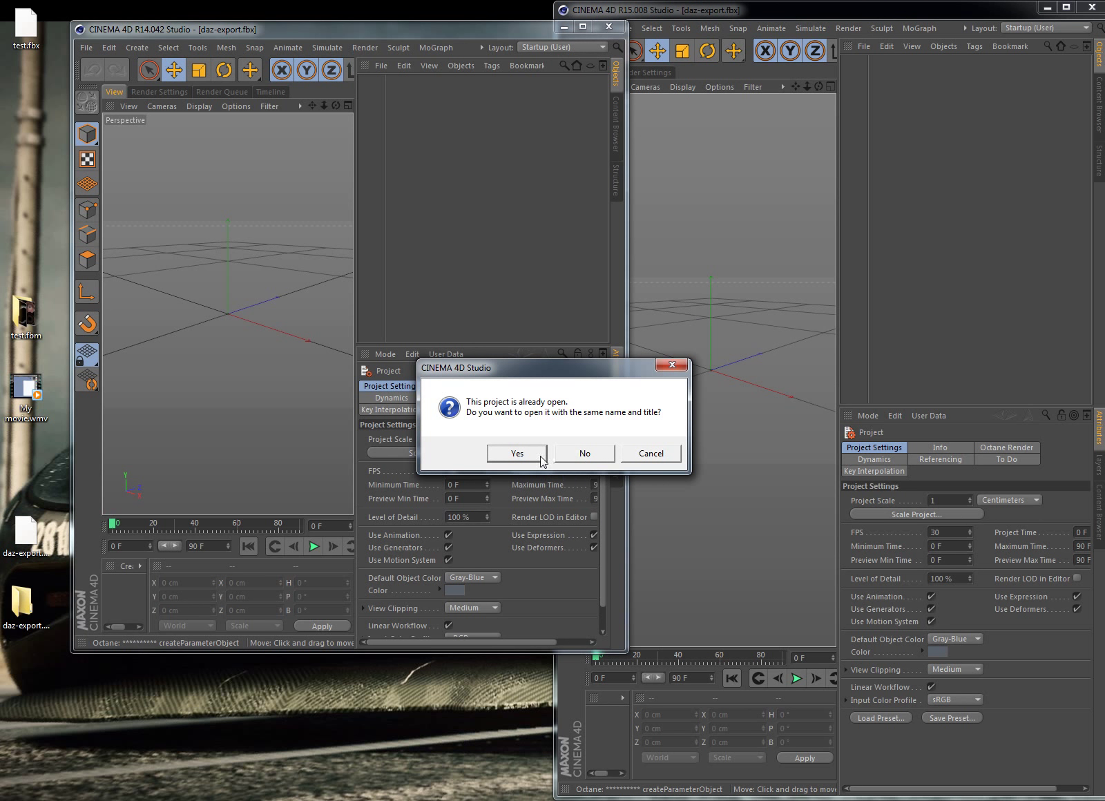
Open daz-export.fbx under the same name in both CINEMA 4D R14 and R15, and place their FBX import settings side by side
left_click(510, 461)
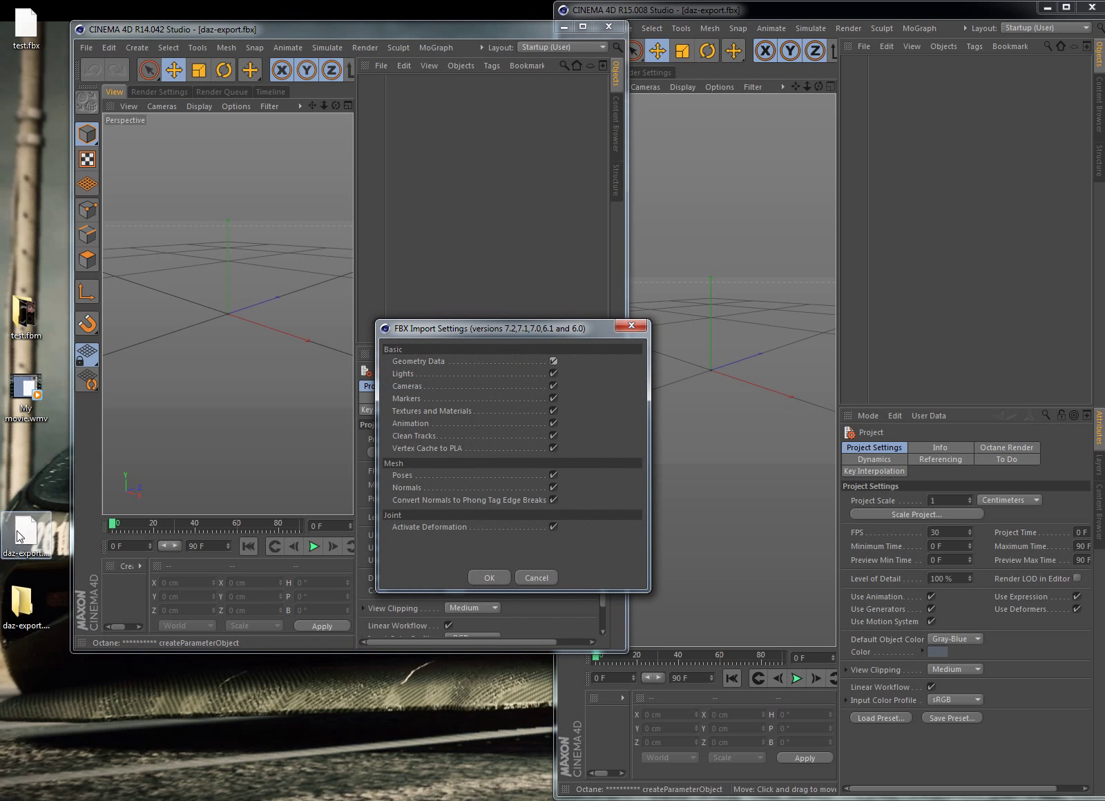
left_click_drag(19, 536, 702, 355)
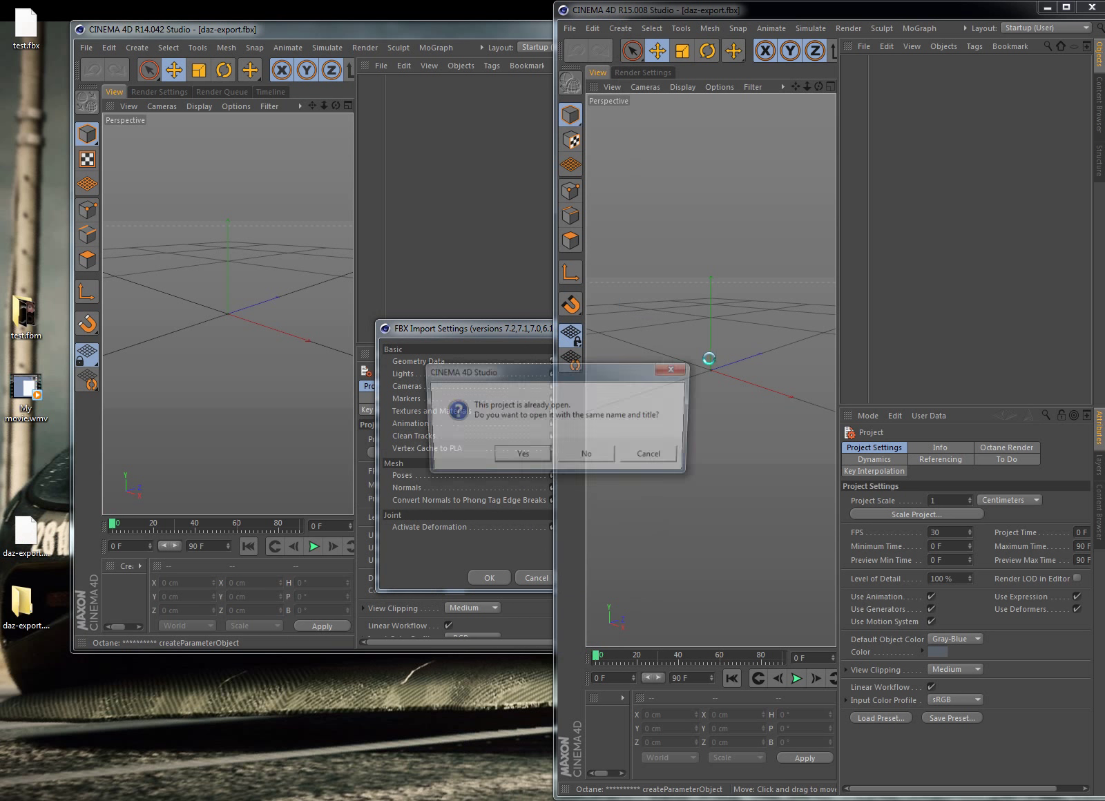
left_click(546, 457)
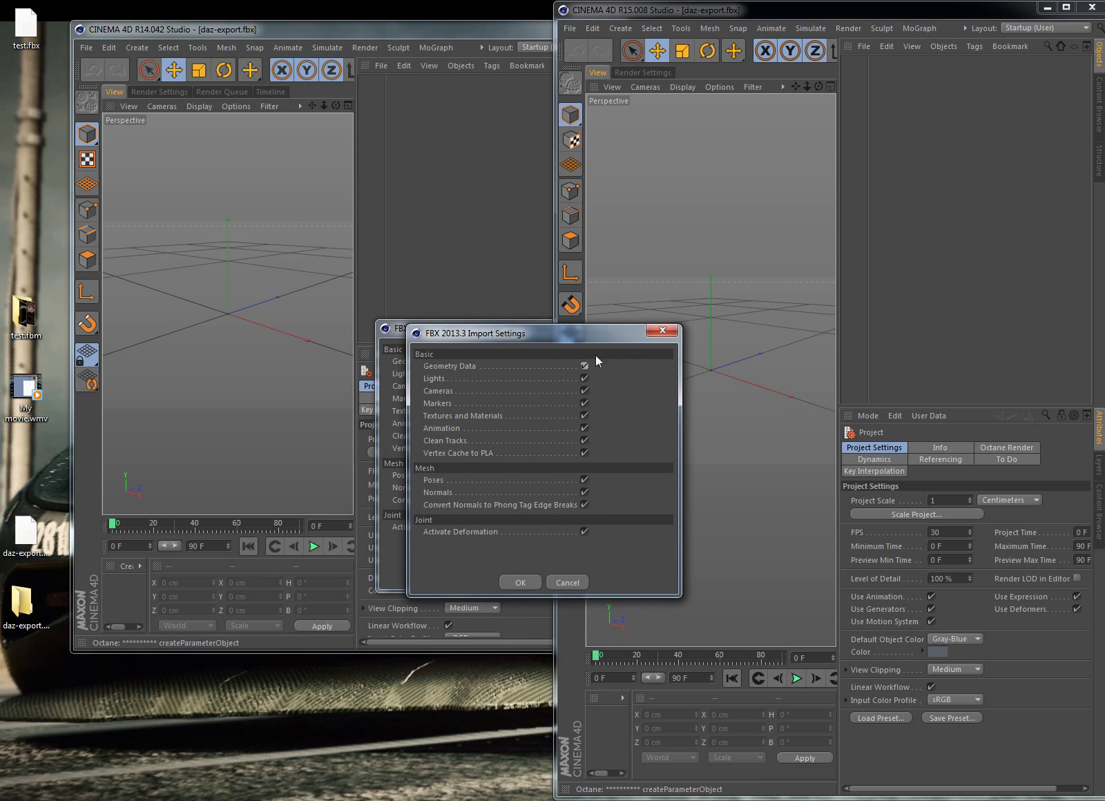
left_click_drag(593, 342, 878, 287)
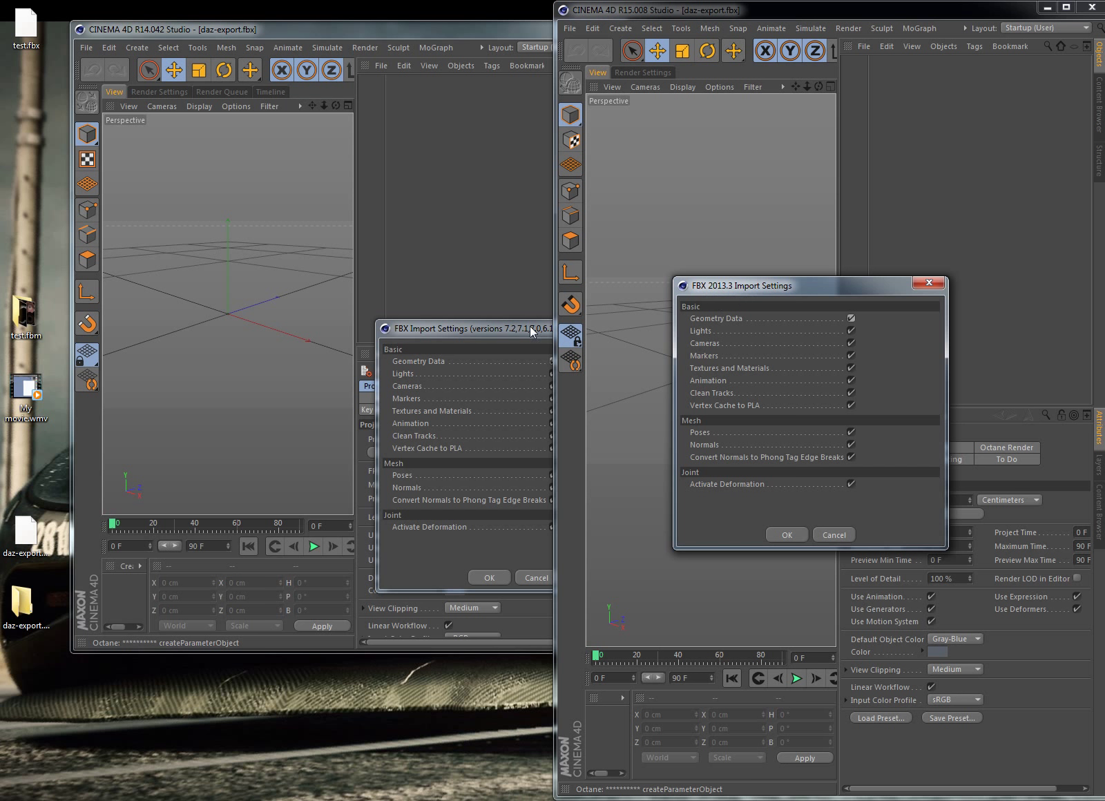
left_click_drag(532, 332, 434, 330)
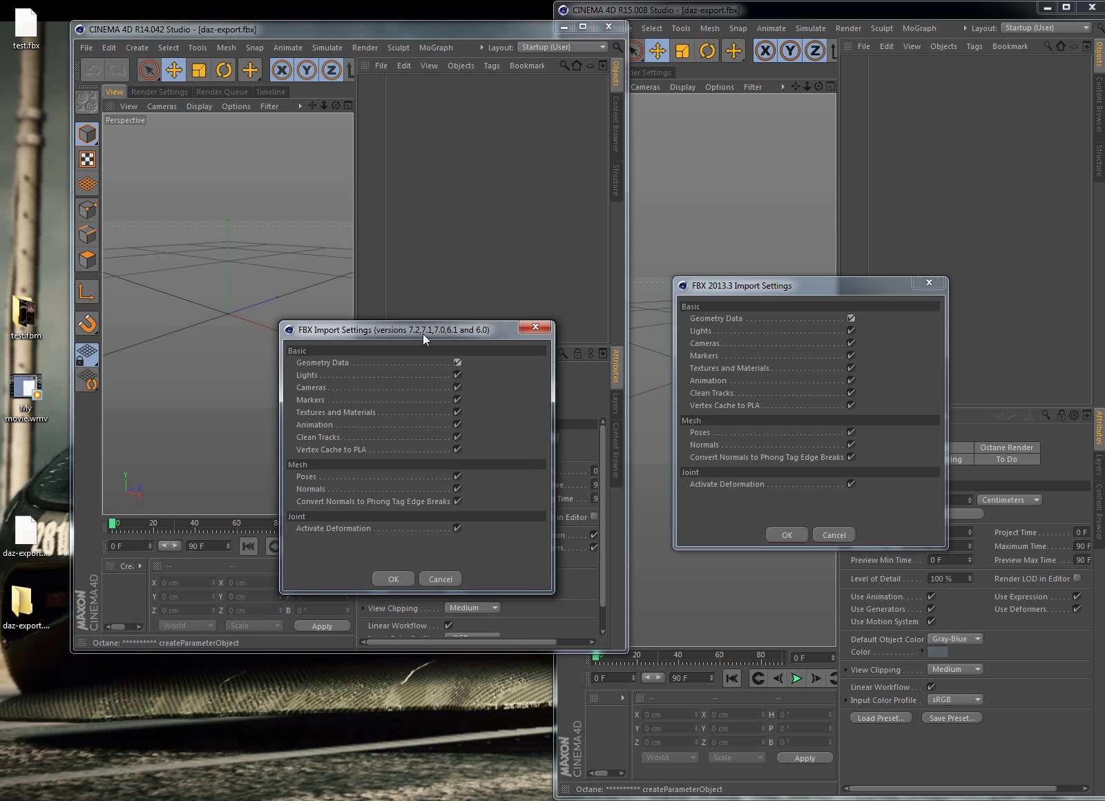
Import daz-export.fbx with the existing settings and the Animation take in both CINEMA 4D versions, and place the R14 window beside R15
left_click(394, 580)
left_click(786, 535)
left_click(766, 627)
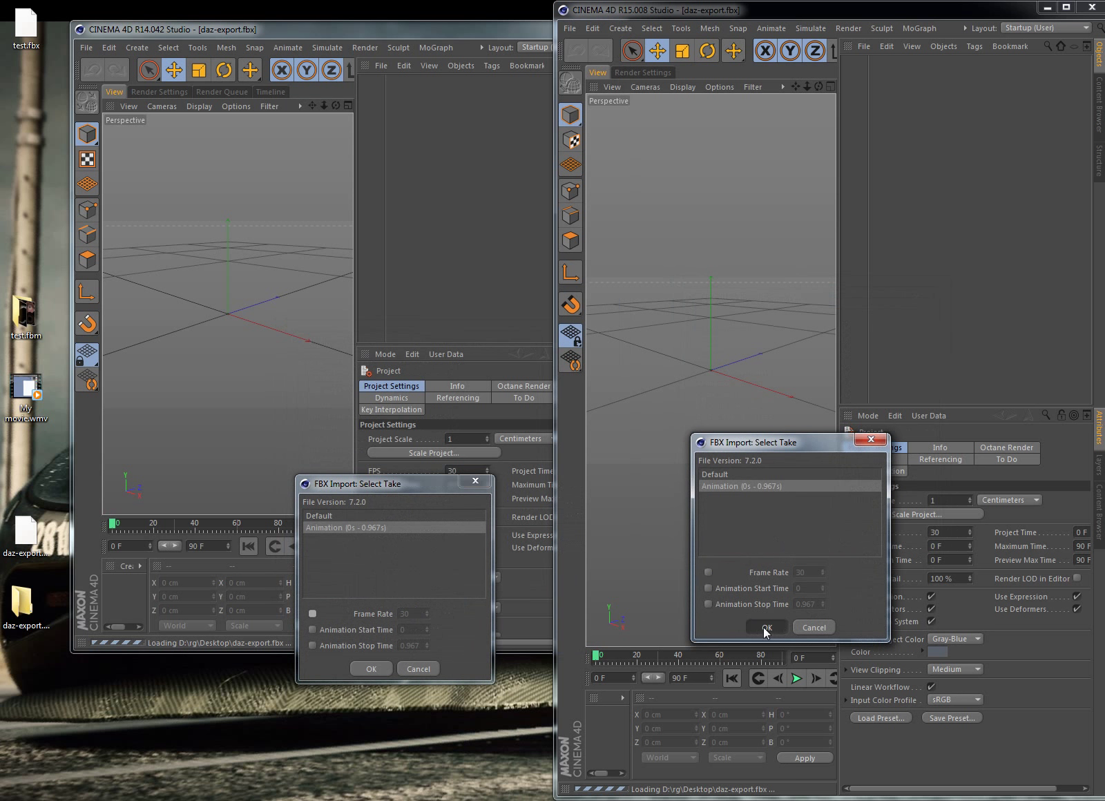
left_click(371, 669)
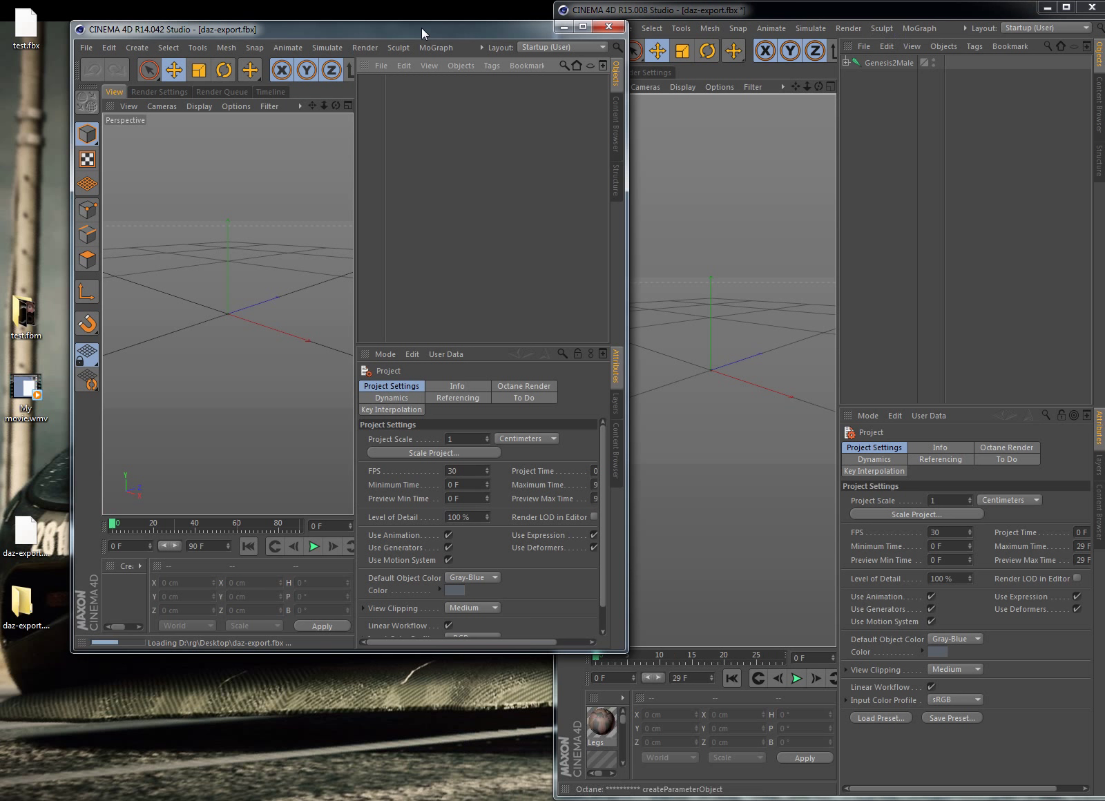
left_click_drag(422, 29, 24, 25)
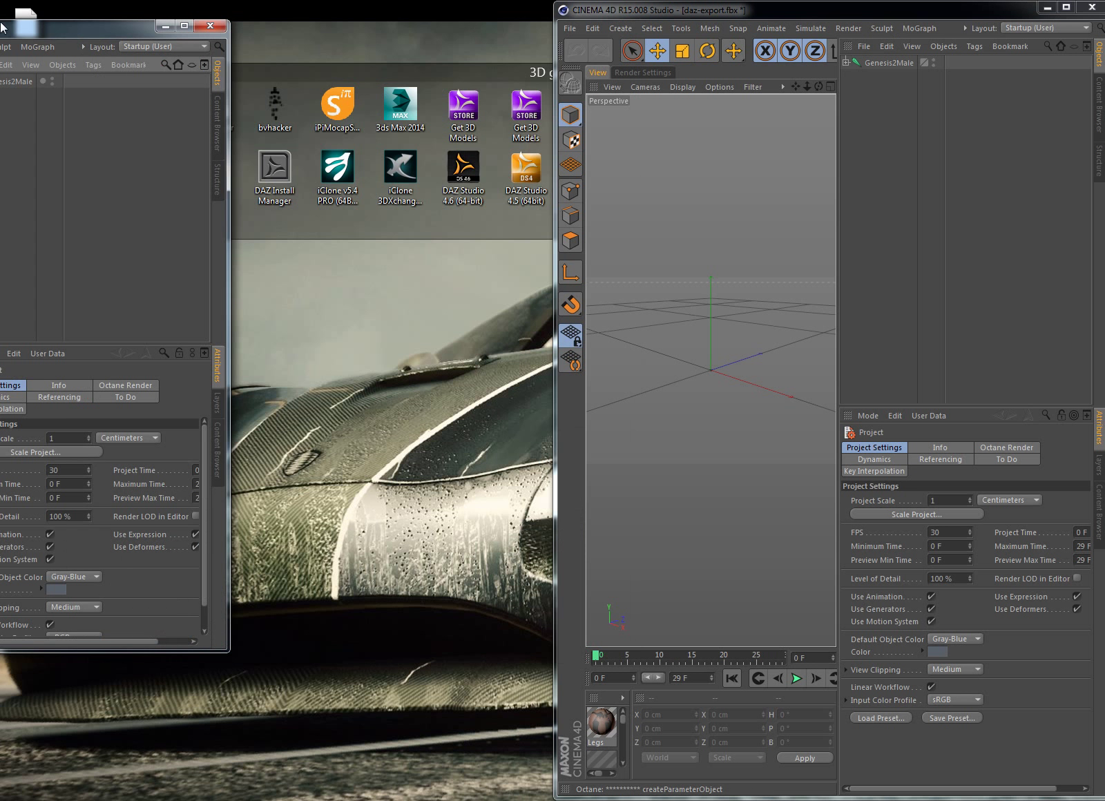
left_click_drag(5, 29, 0, 28)
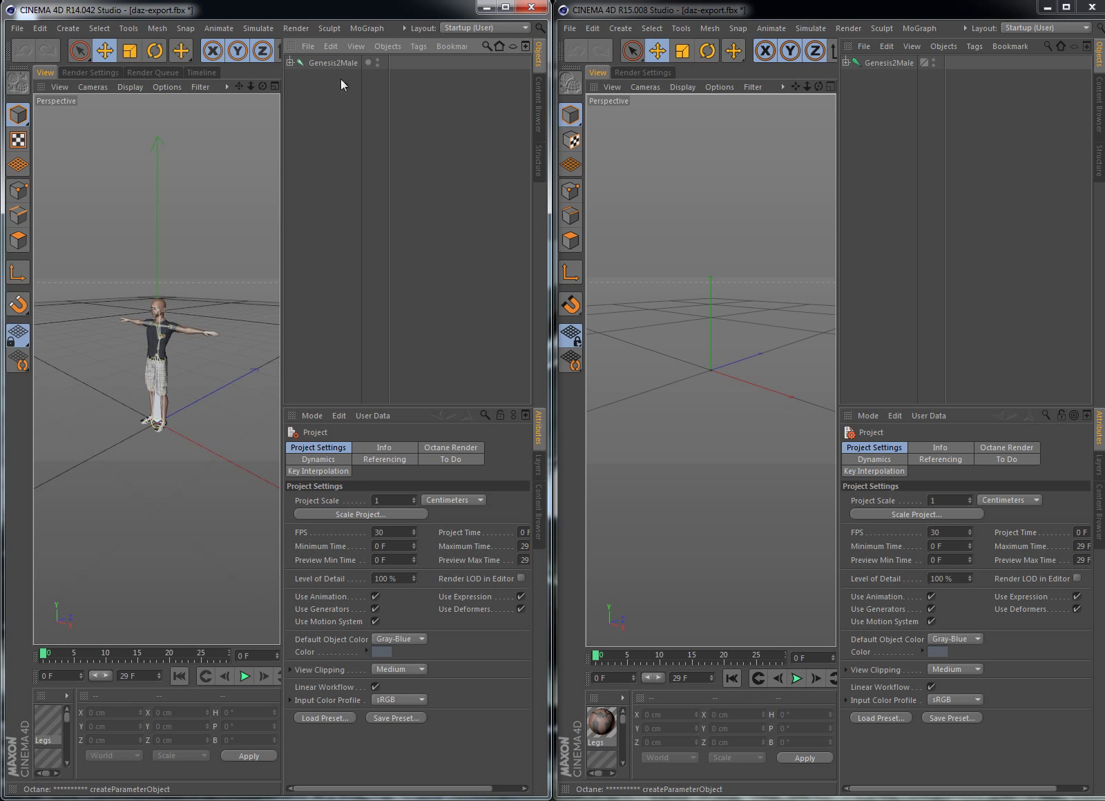
Expand the Genesis2Male hierarchy in R14 and R15, and display the Pose Morph tag of Genesis2Male.Shape in R14 with more room for its sliders
left_click(290, 62)
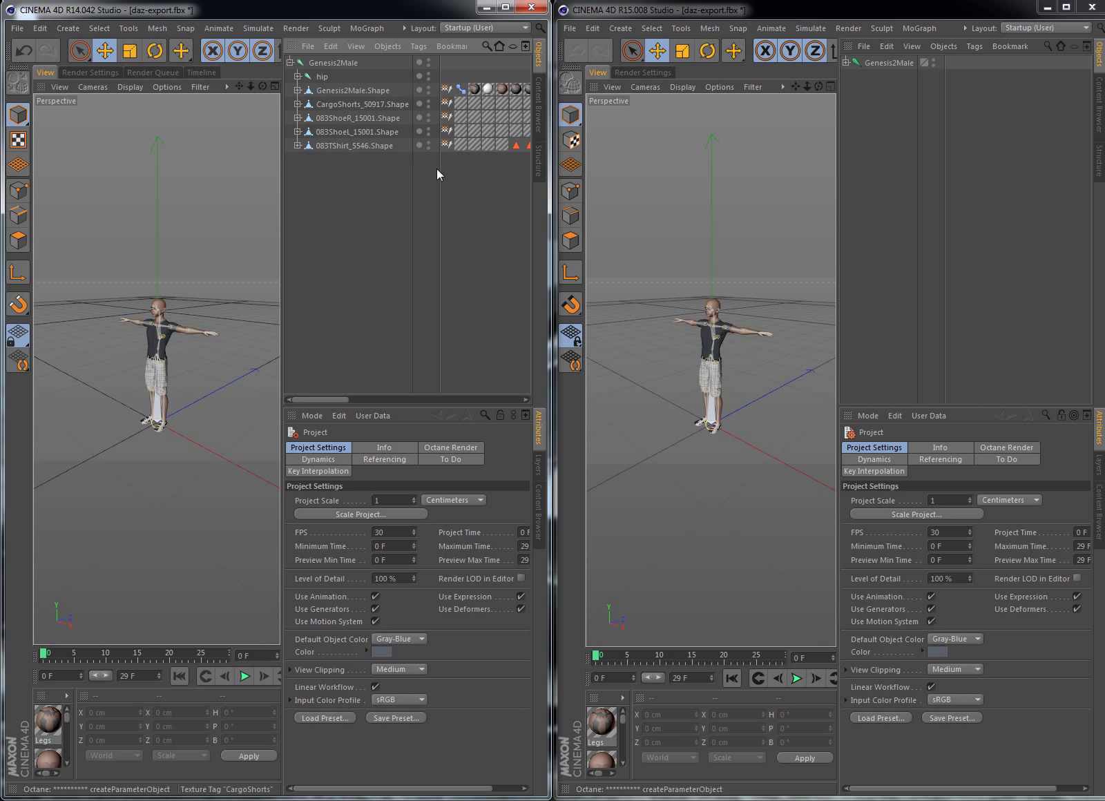
left_click(846, 63)
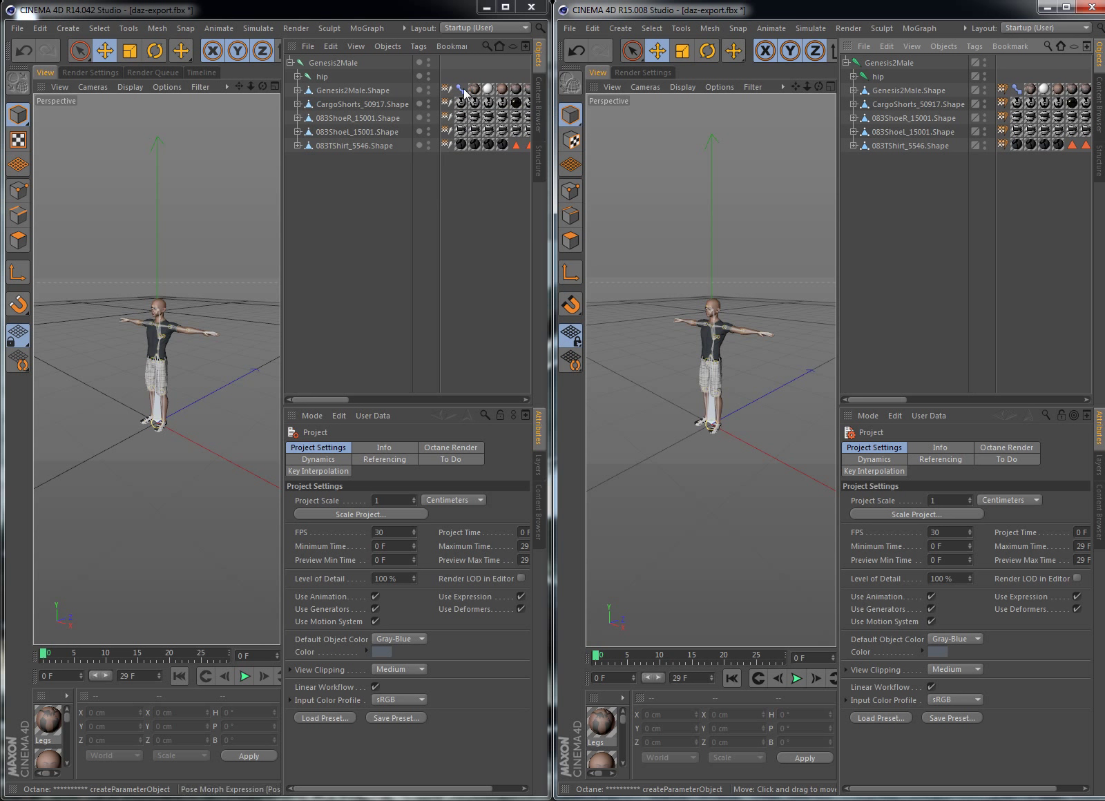
left_click(460, 90)
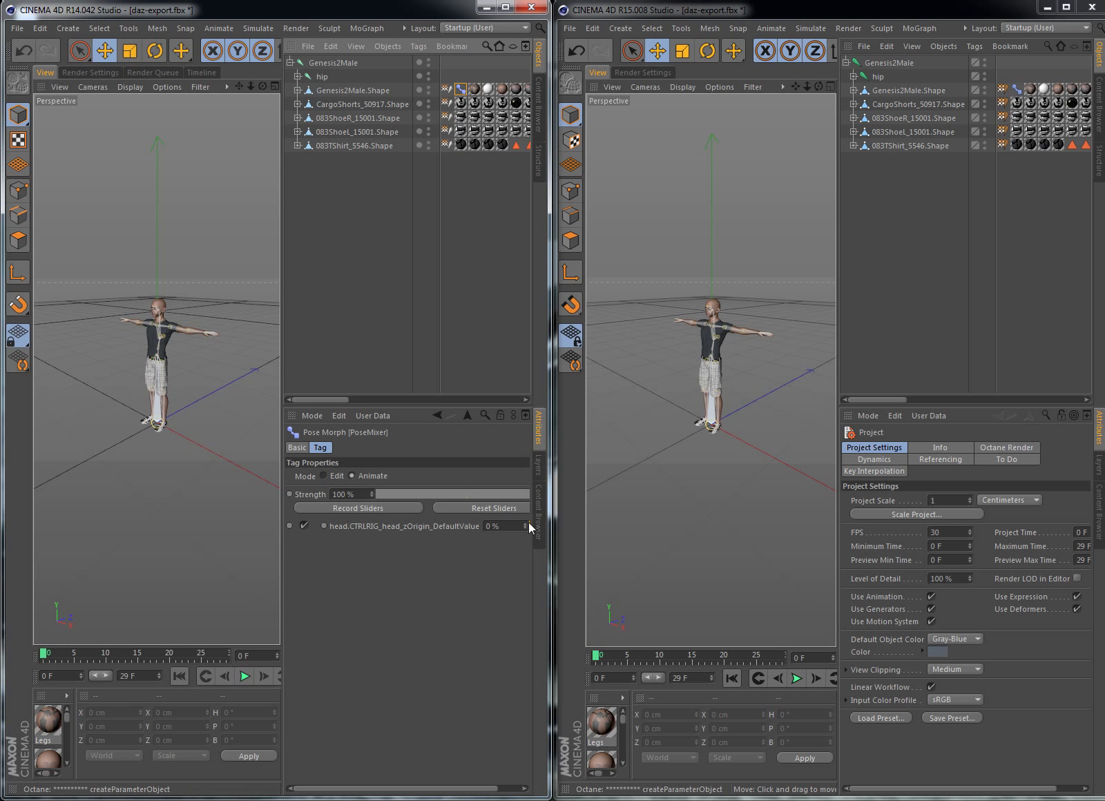
left_click_drag(281, 448, 233, 445)
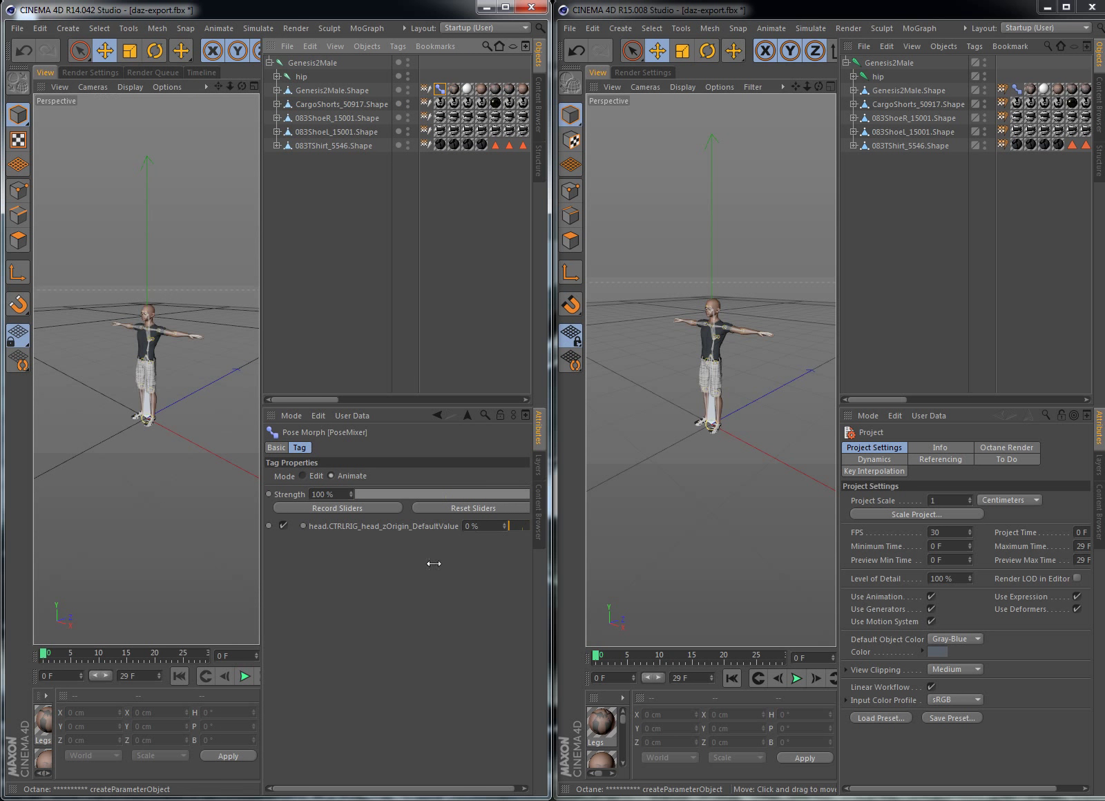
Test the head.CTRLRIG_head_zOrigin_DefaultValue morph on the face in a maximized R14 window at 22% and other strengths, and return it to 0%
left_click(515, 528)
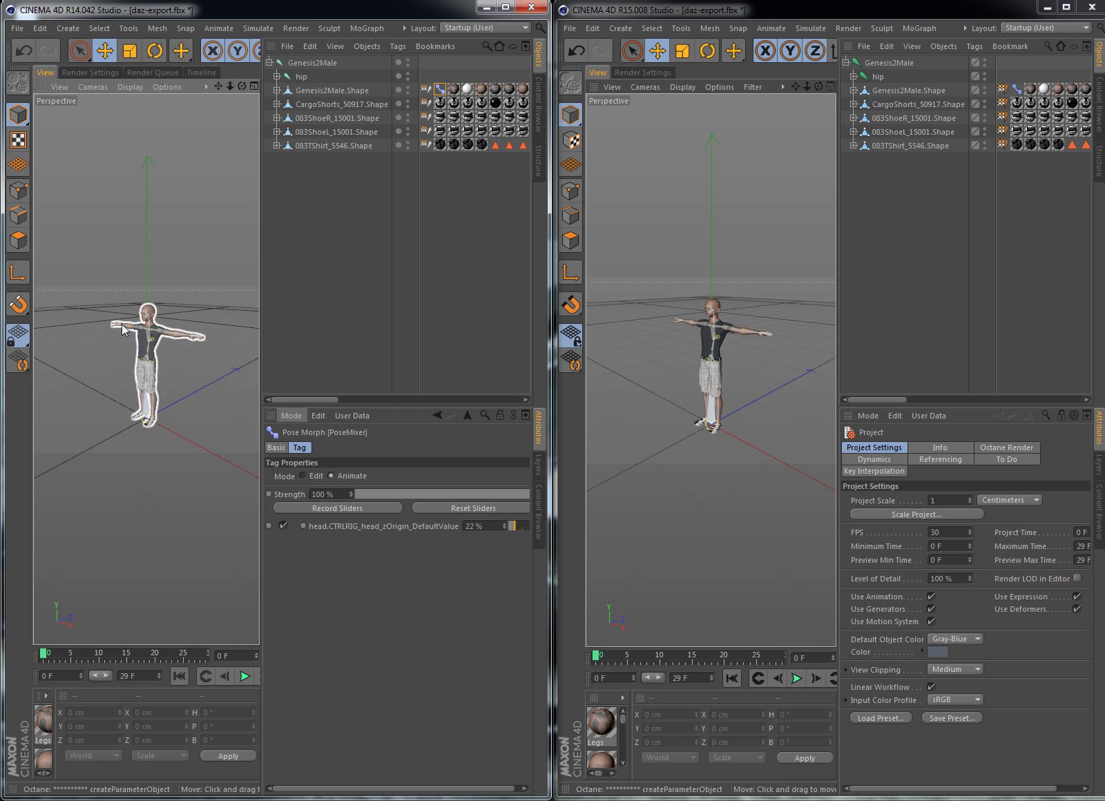
left_click(505, 6)
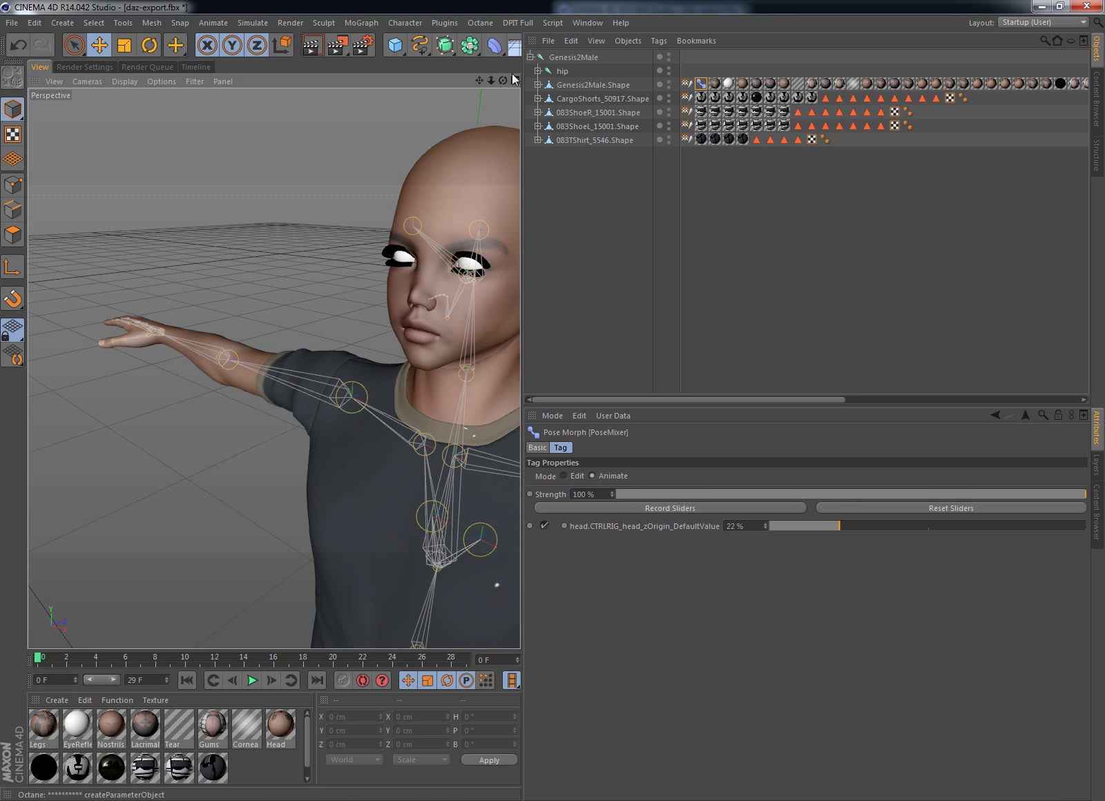
left_click_drag(502, 80, 519, 400)
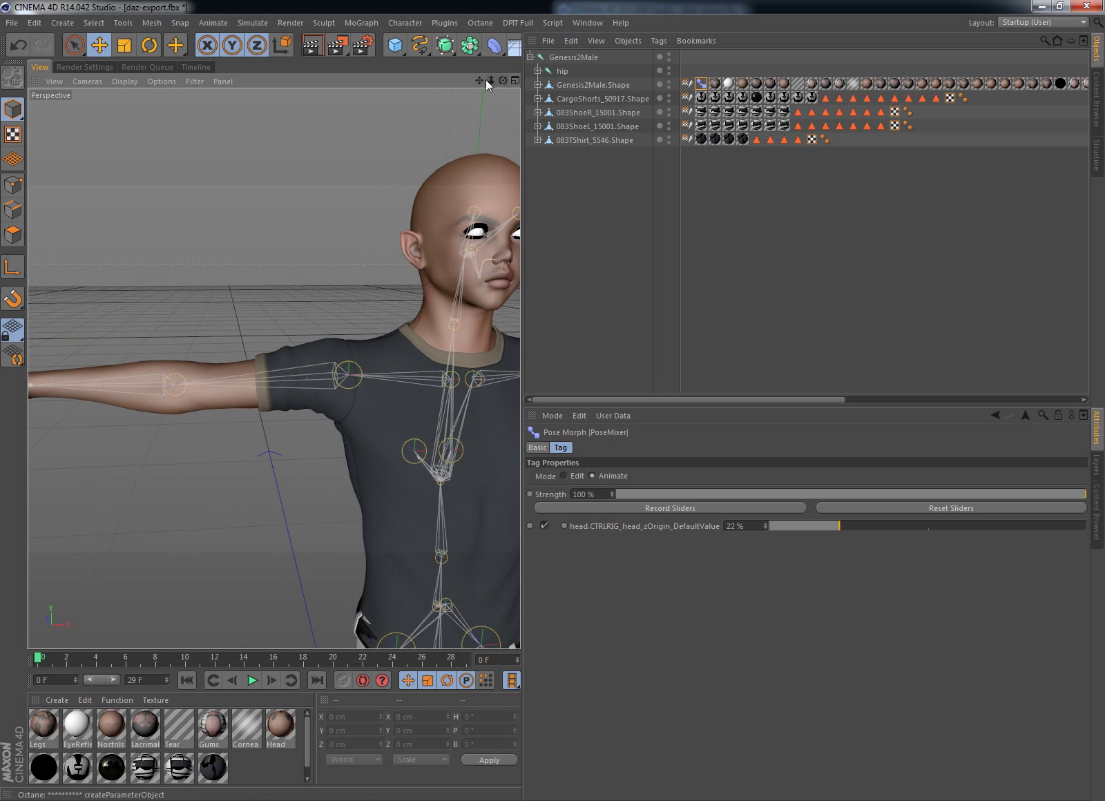
left_click_drag(485, 80, 384, 200)
scroll(323, 246, "up", 6)
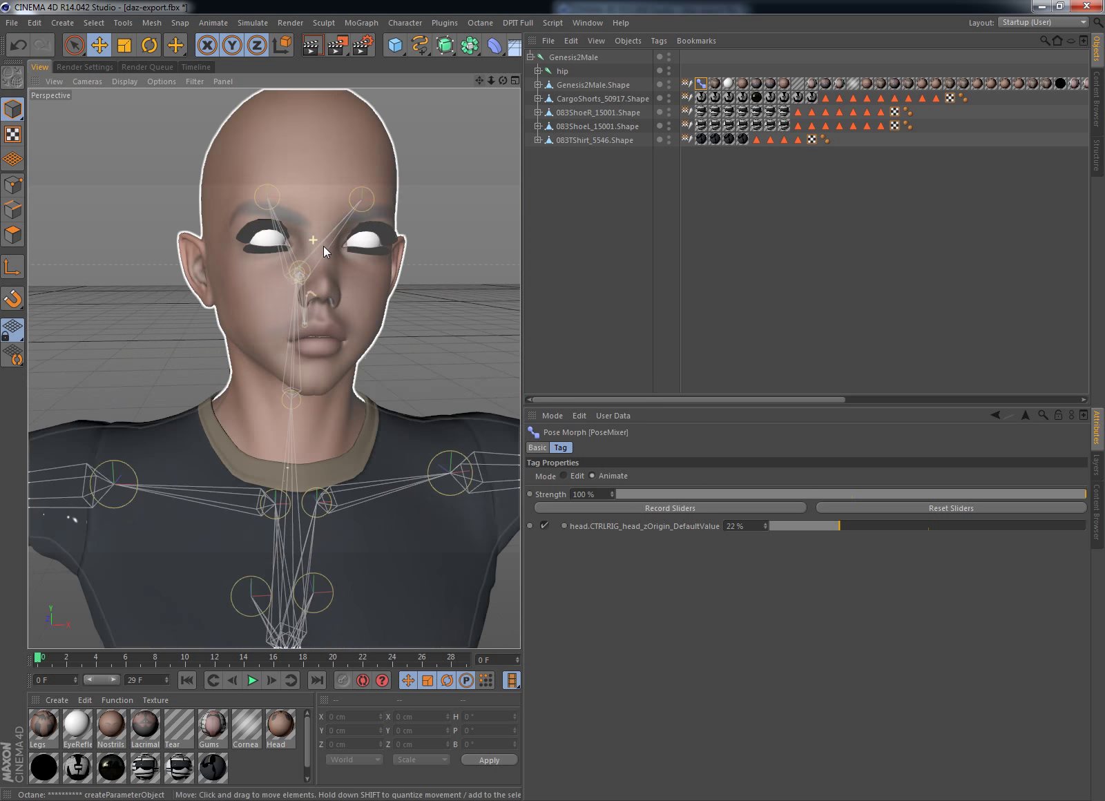
scroll(424, 108, "down", 2)
left_click_drag(482, 83, 519, 401)
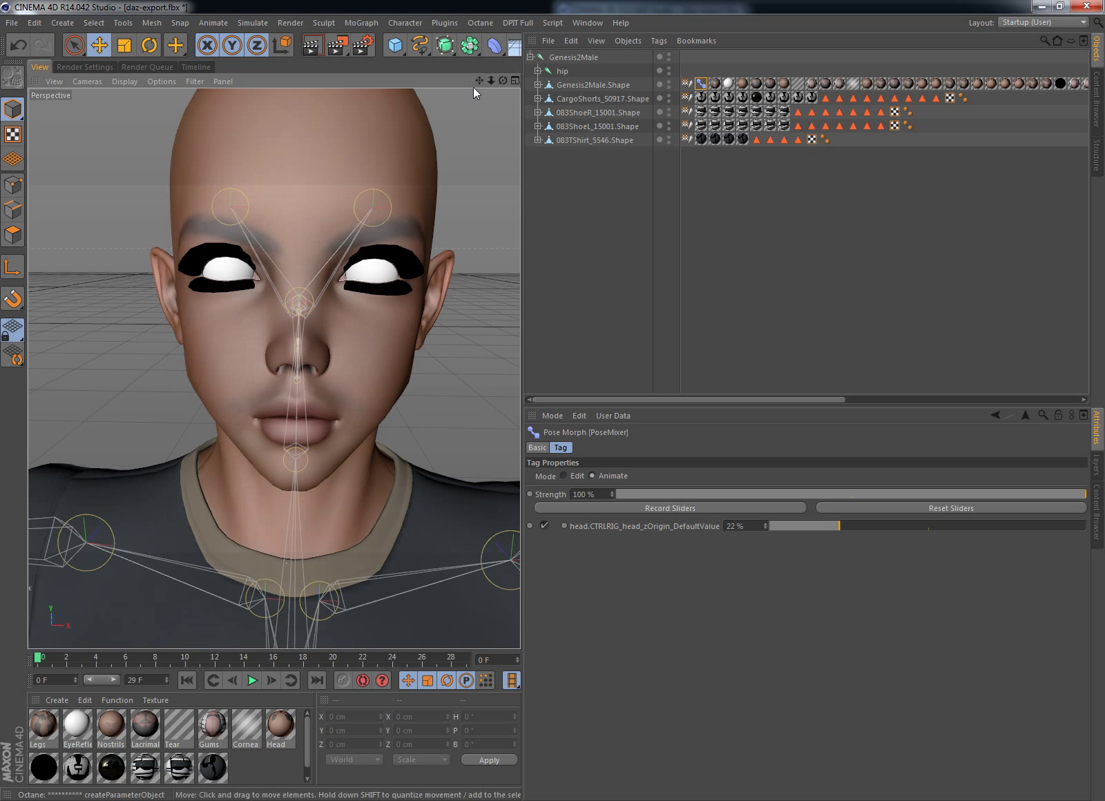
left_click_drag(479, 80, 520, 401)
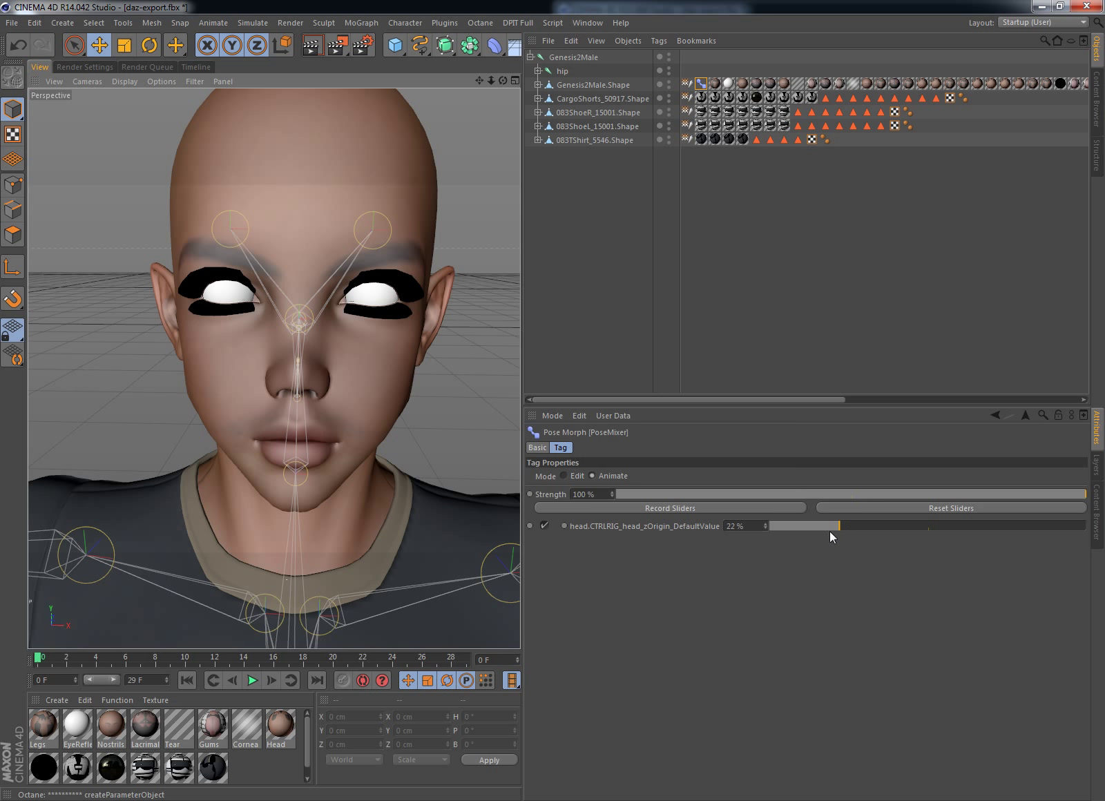
left_click_drag(839, 525, 965, 527)
left_click_drag(1092, 528, 476, 596)
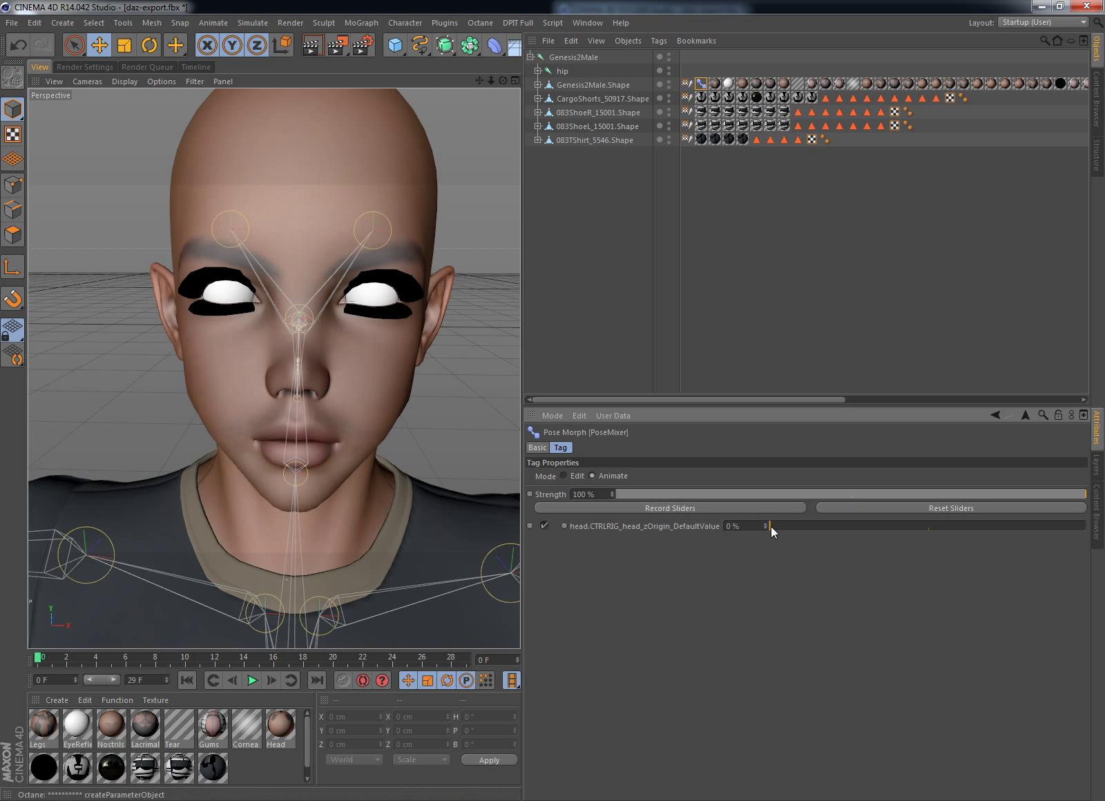
left_click_drag(770, 527, 642, 530)
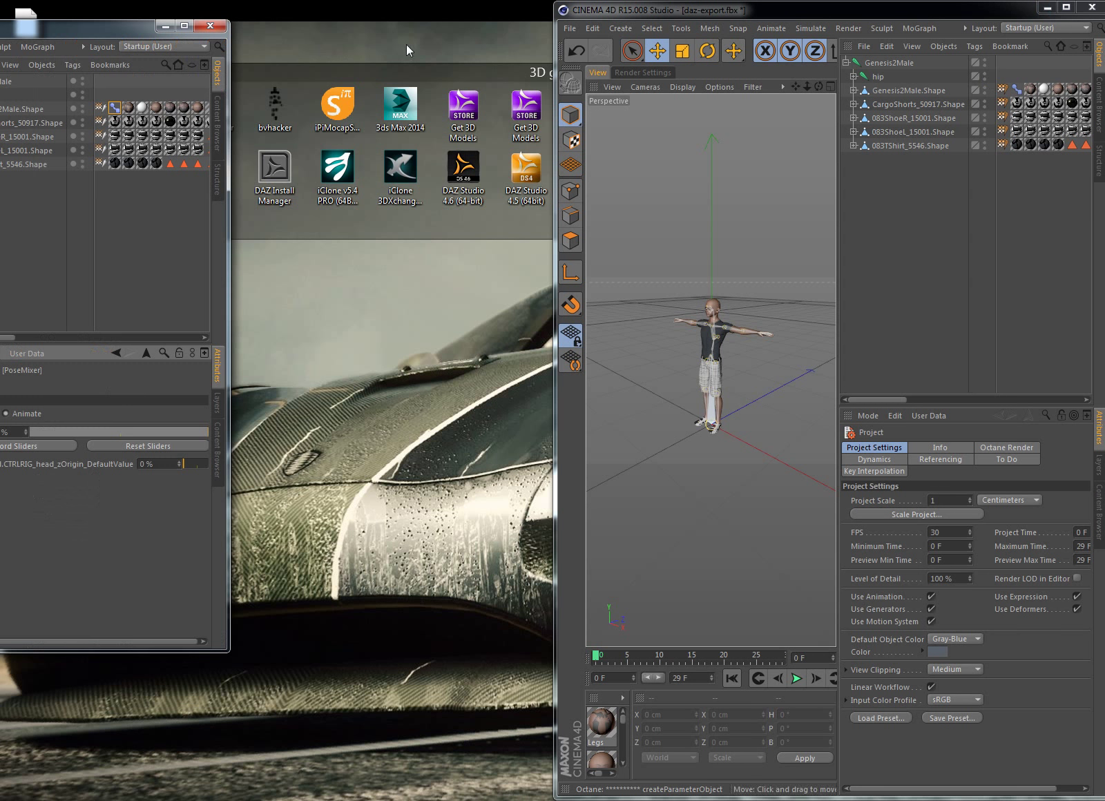
Minimize R14, maximize R15, and frame the character's face from the front in a widened perspective viewport
left_click_drag(137, 30, 408, 13)
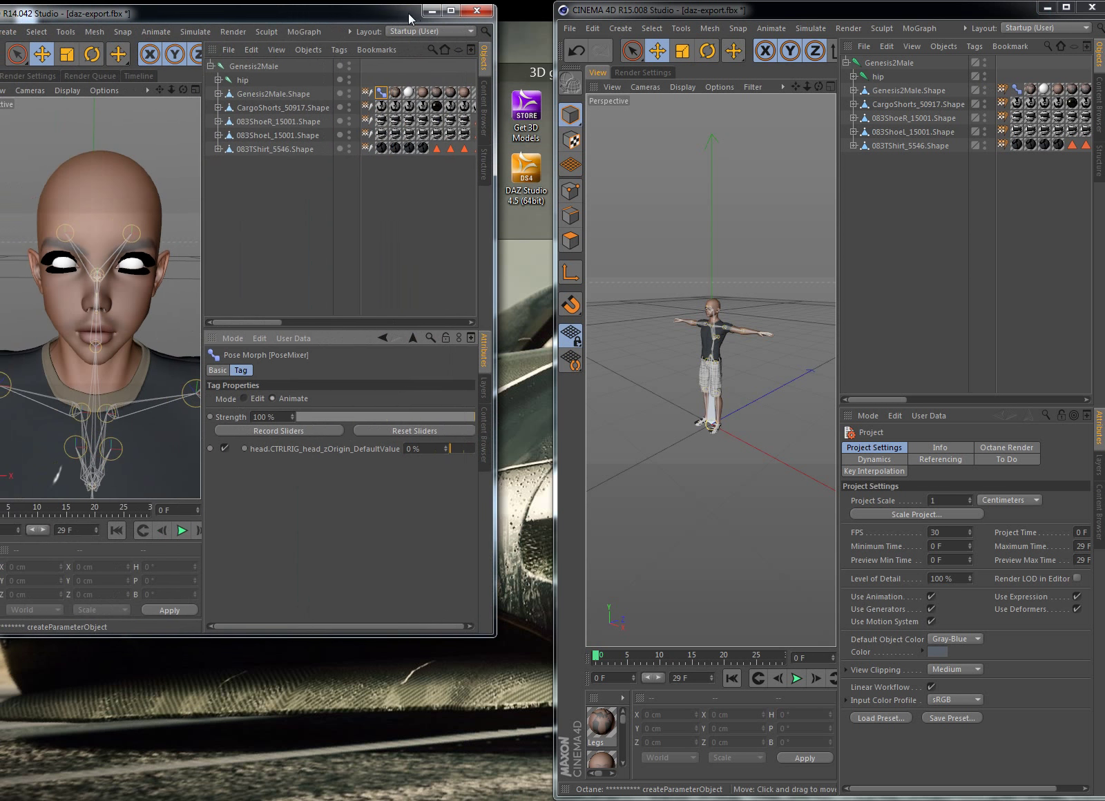
left_click(429, 15)
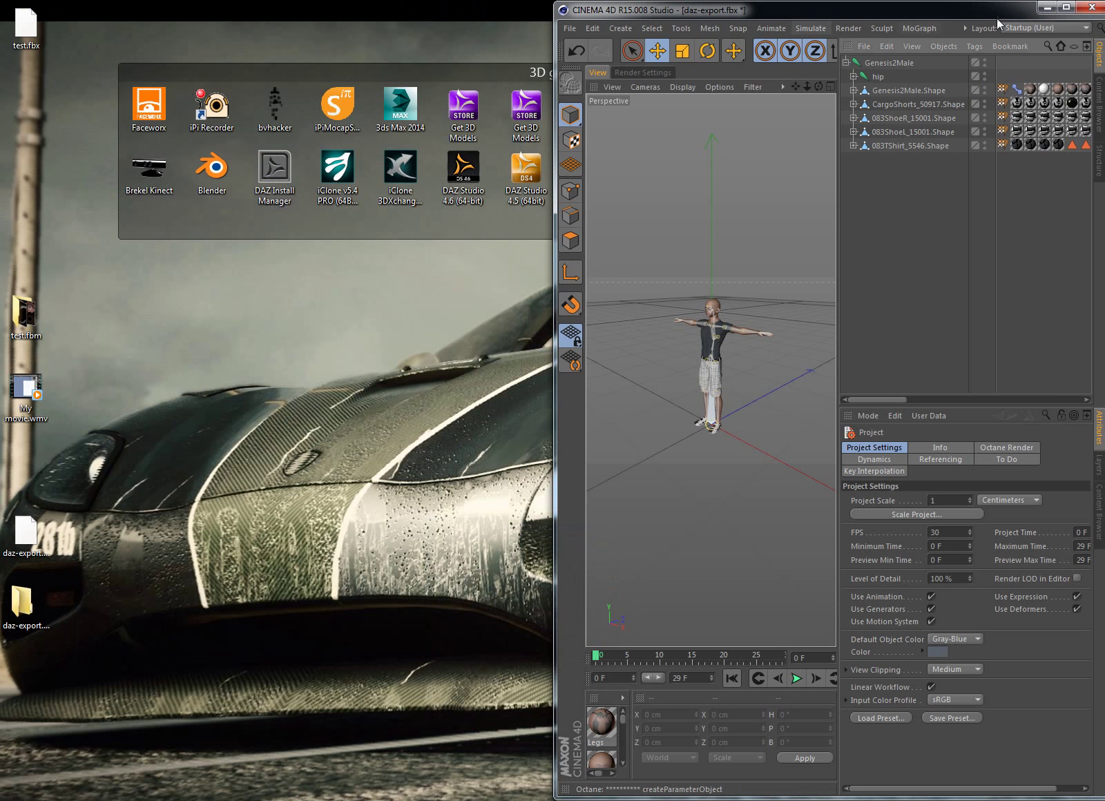
left_click(1065, 7)
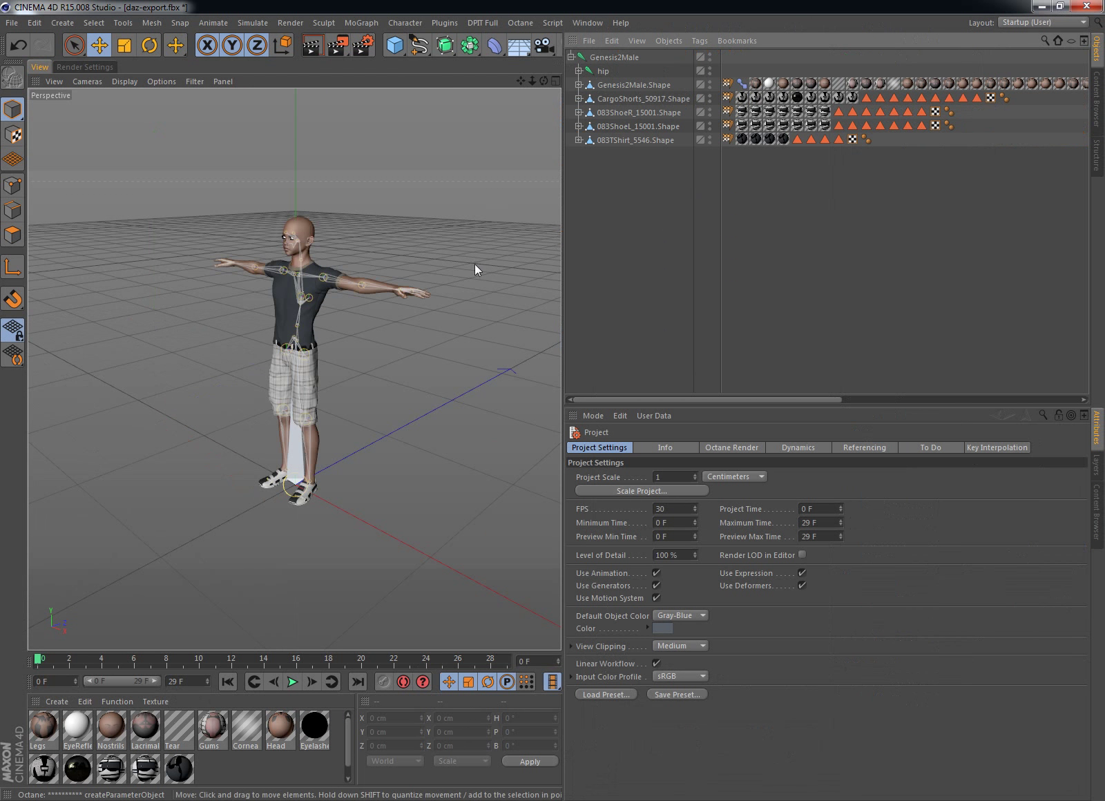
scroll(270, 228, "up", 5)
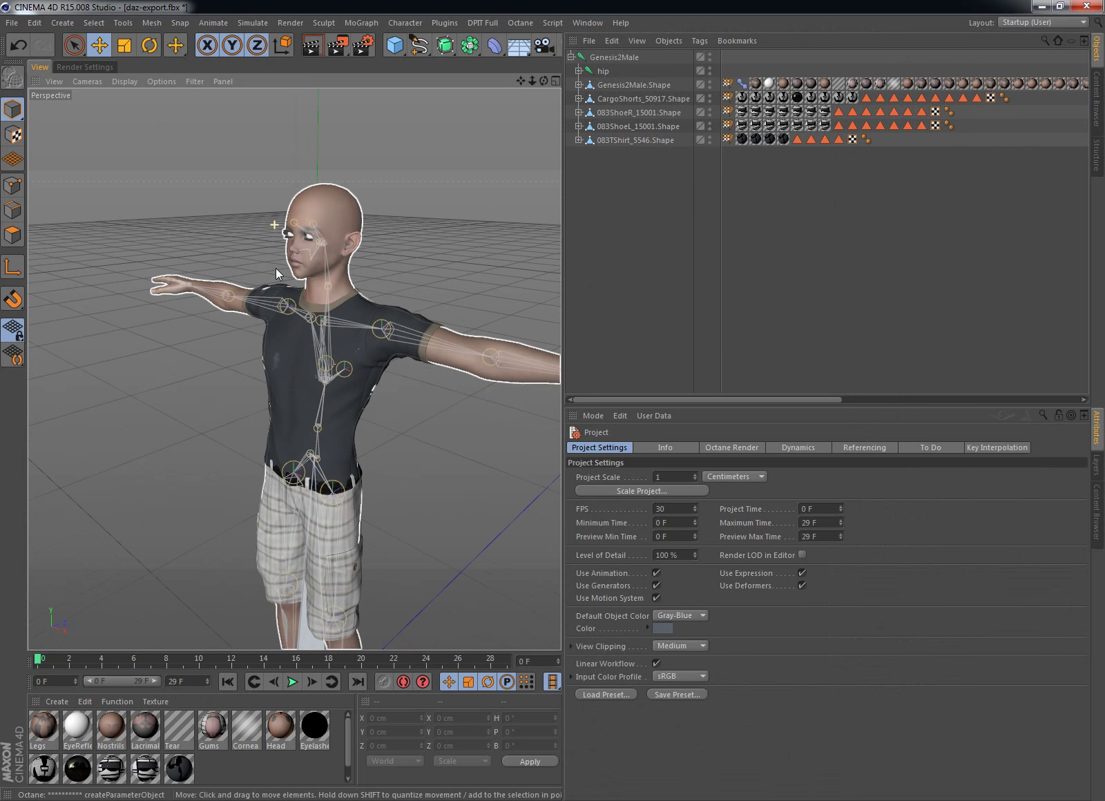
scroll(278, 274, "up", 5)
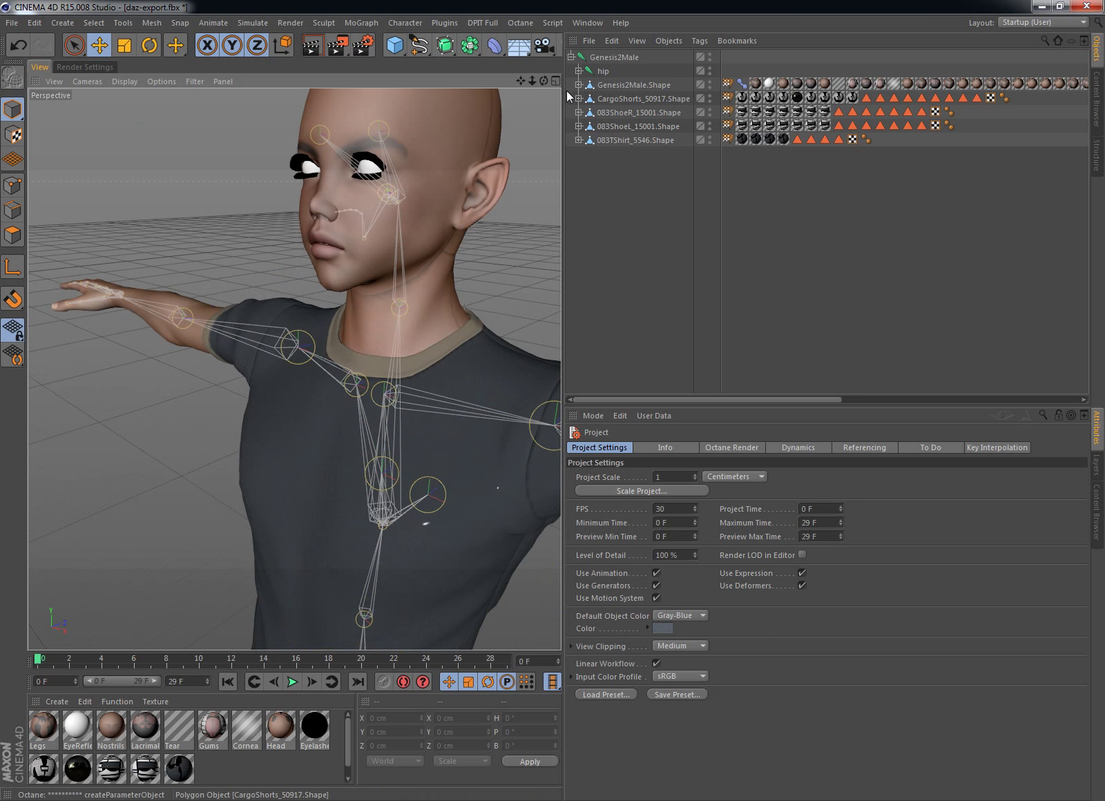
left_click_drag(544, 83, 529, 86)
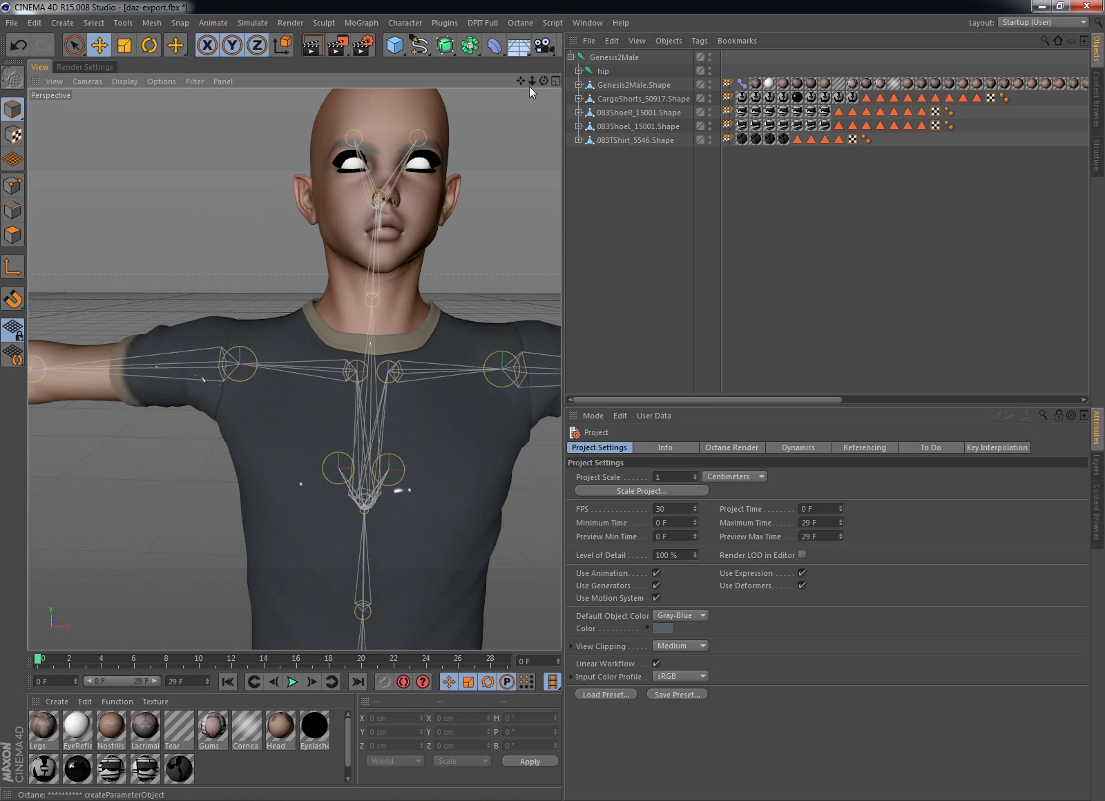
scroll(552, 400, "down", 2)
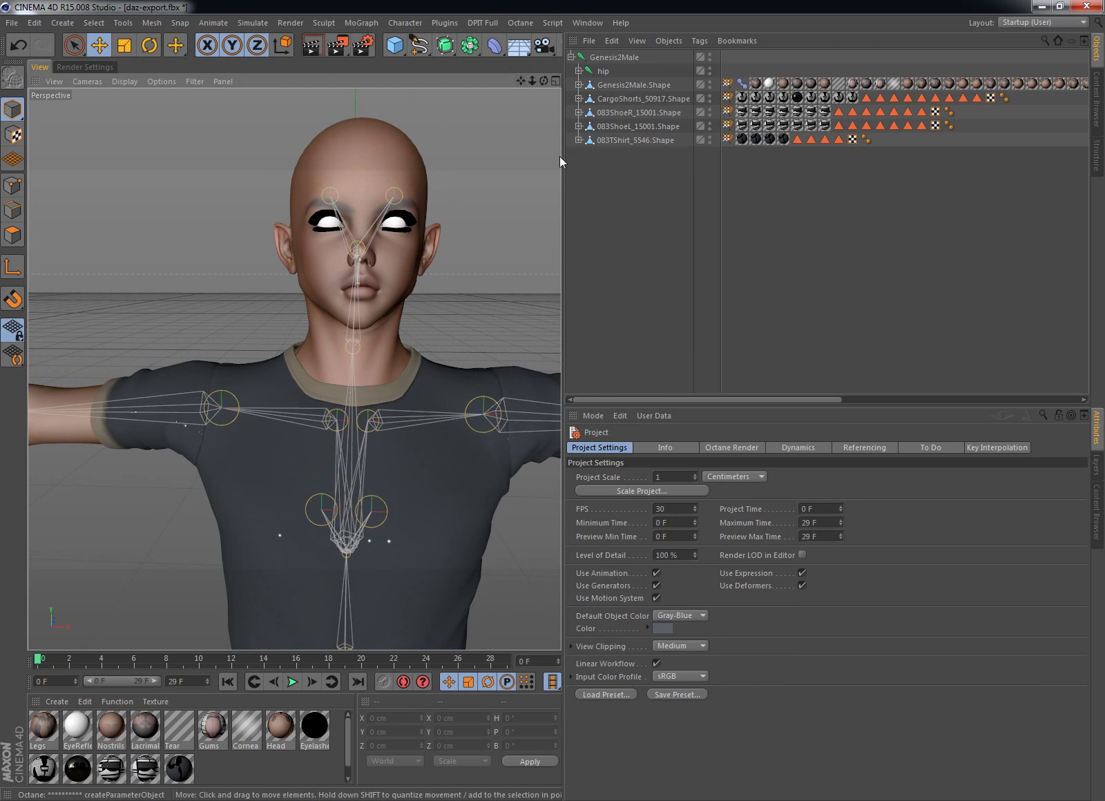
mouse_move(562, 156)
left_mouse_down()
mouse_move(845, 158)
mouse_move(805, 156)
left_mouse_up()
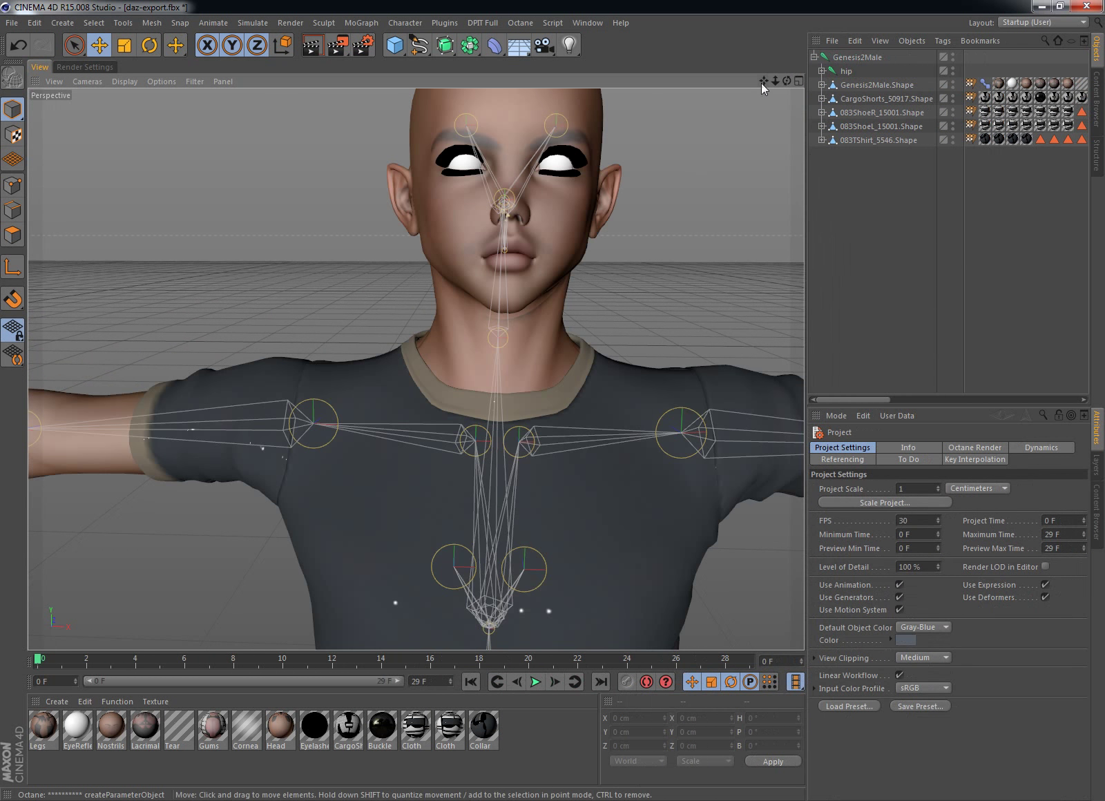
scroll(400, 330, "up", 5)
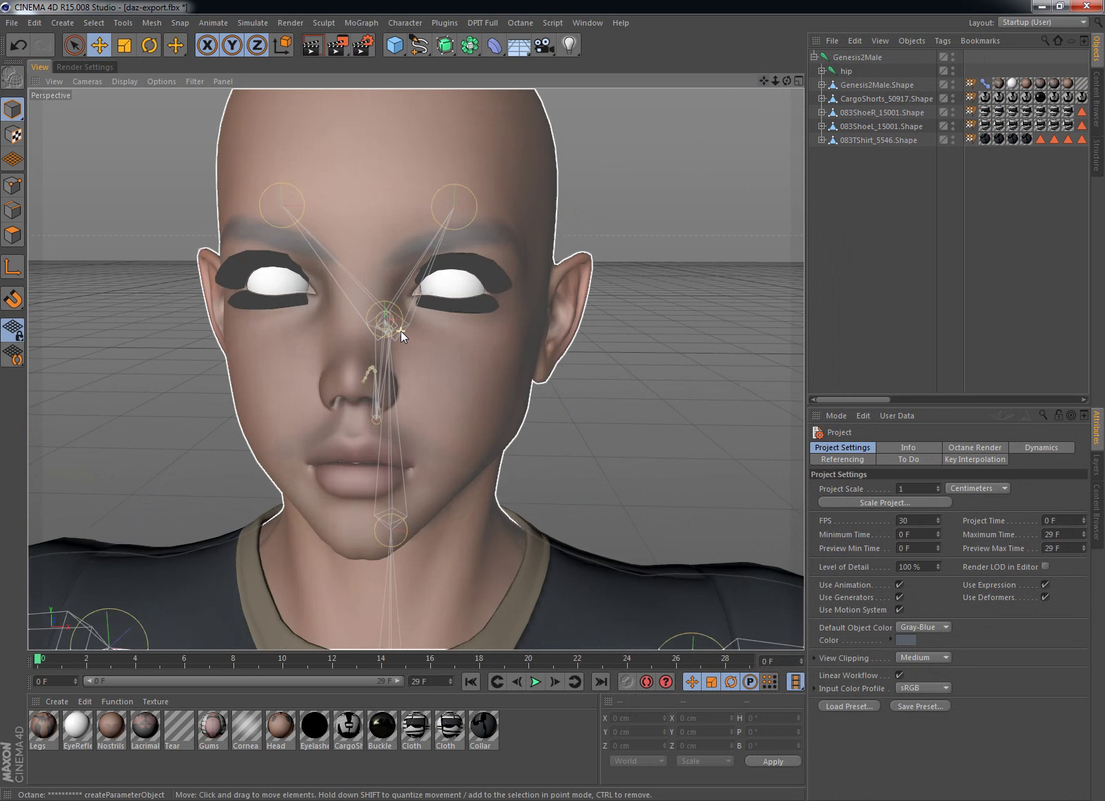
scroll(401, 332, "up", 1)
mouse_move(765, 81)
left_mouse_down()
mouse_move(780, 98)
mouse_move(785, 84)
left_mouse_up()
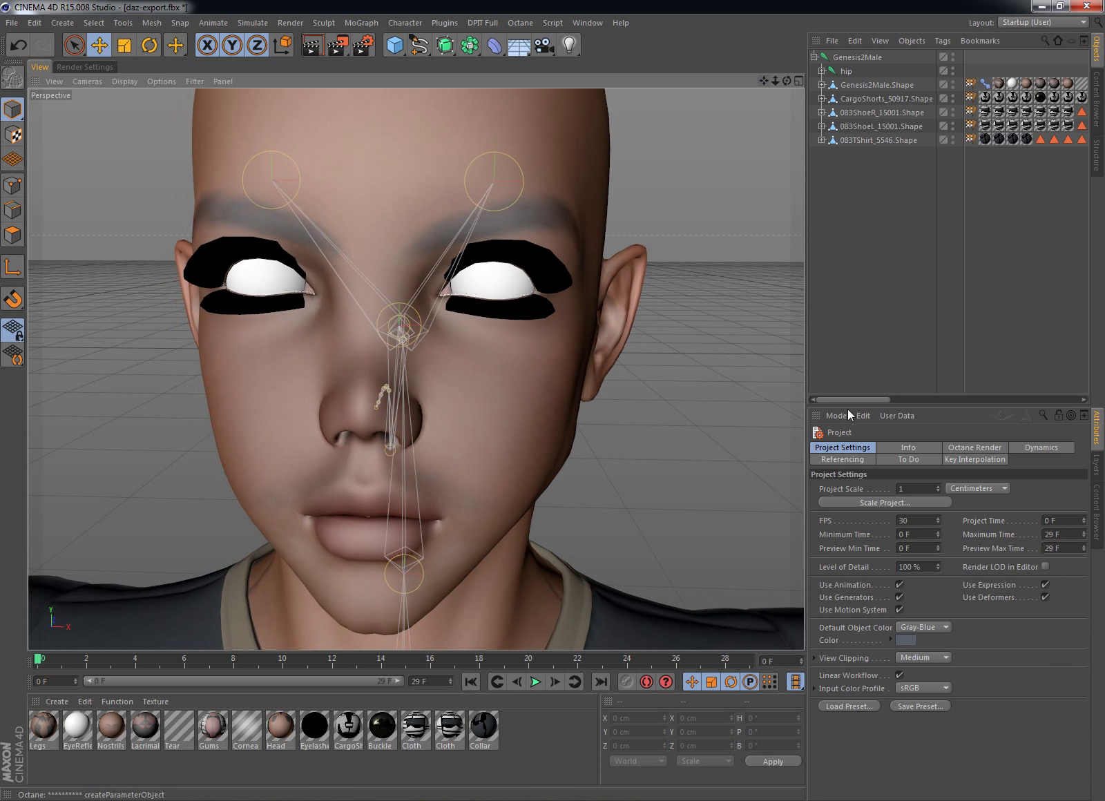
Open the Pose Morph tag of Genesis2Male.Shape in R15 and enlarge its attributes area to review the whole list of head.CTRL morphs
left_click(976, 83)
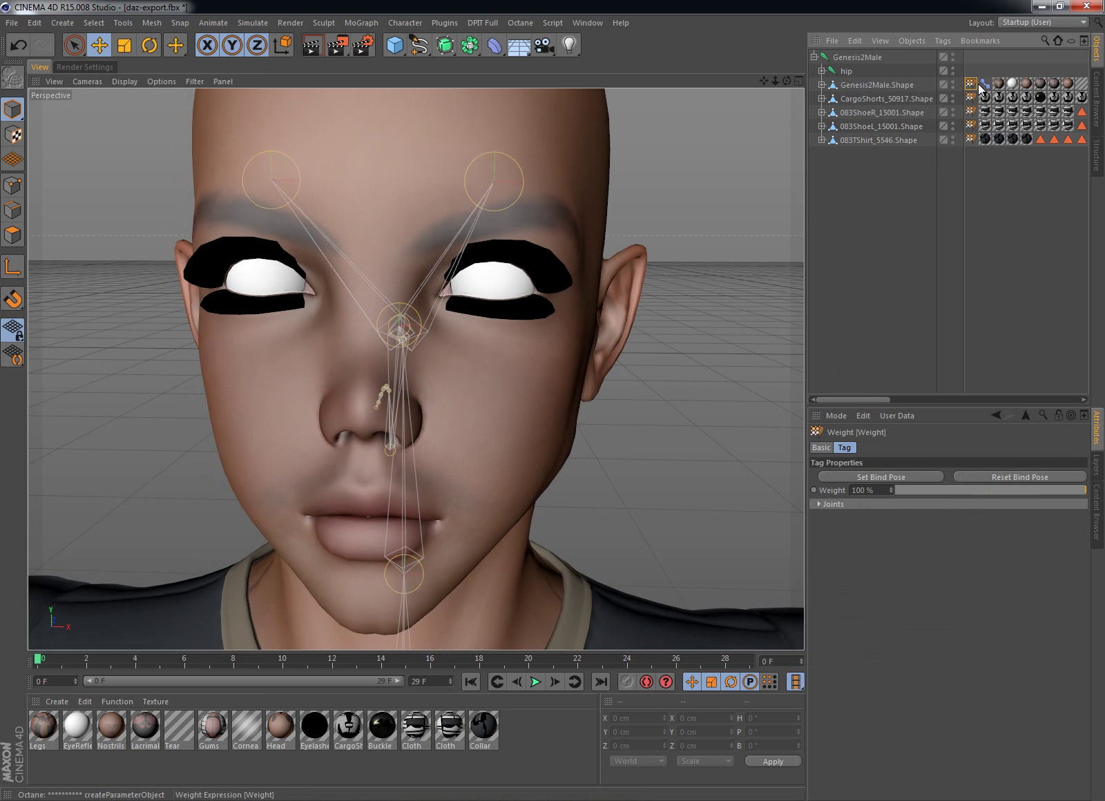
left_click(983, 83)
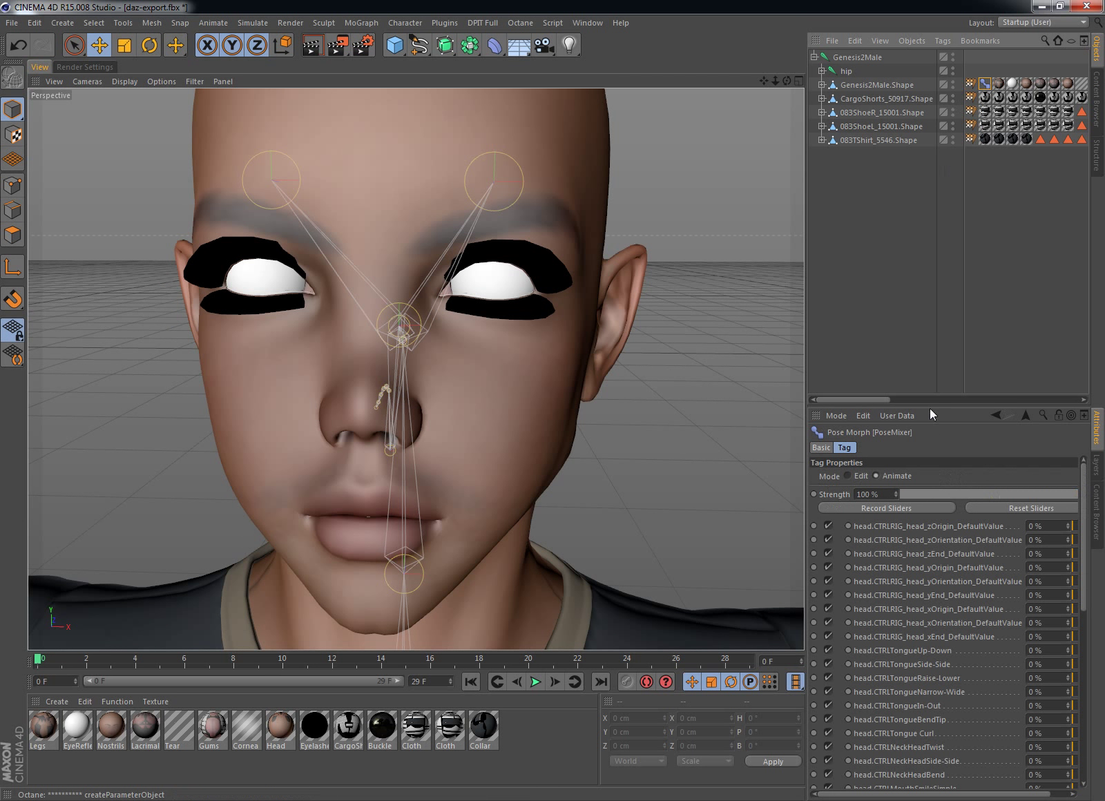
left_click_drag(924, 407, 926, 184)
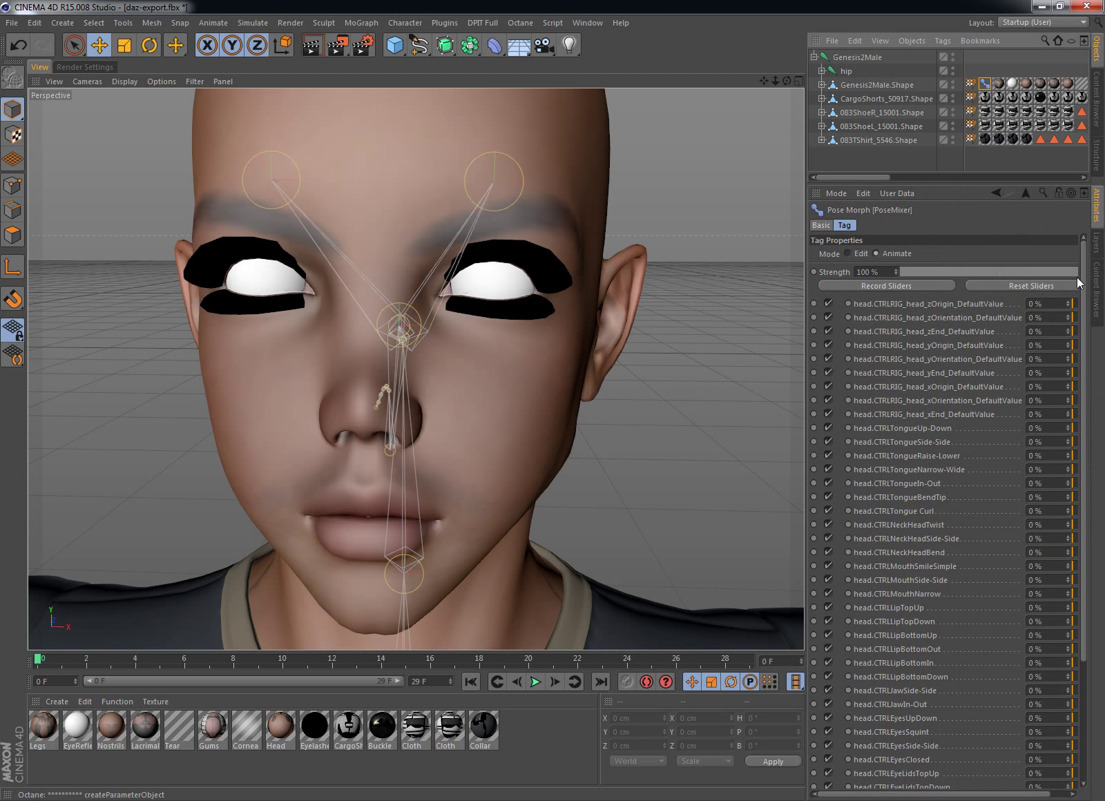
left_click_drag(1087, 338, 1082, 457)
scroll(1067, 544, "up", 5)
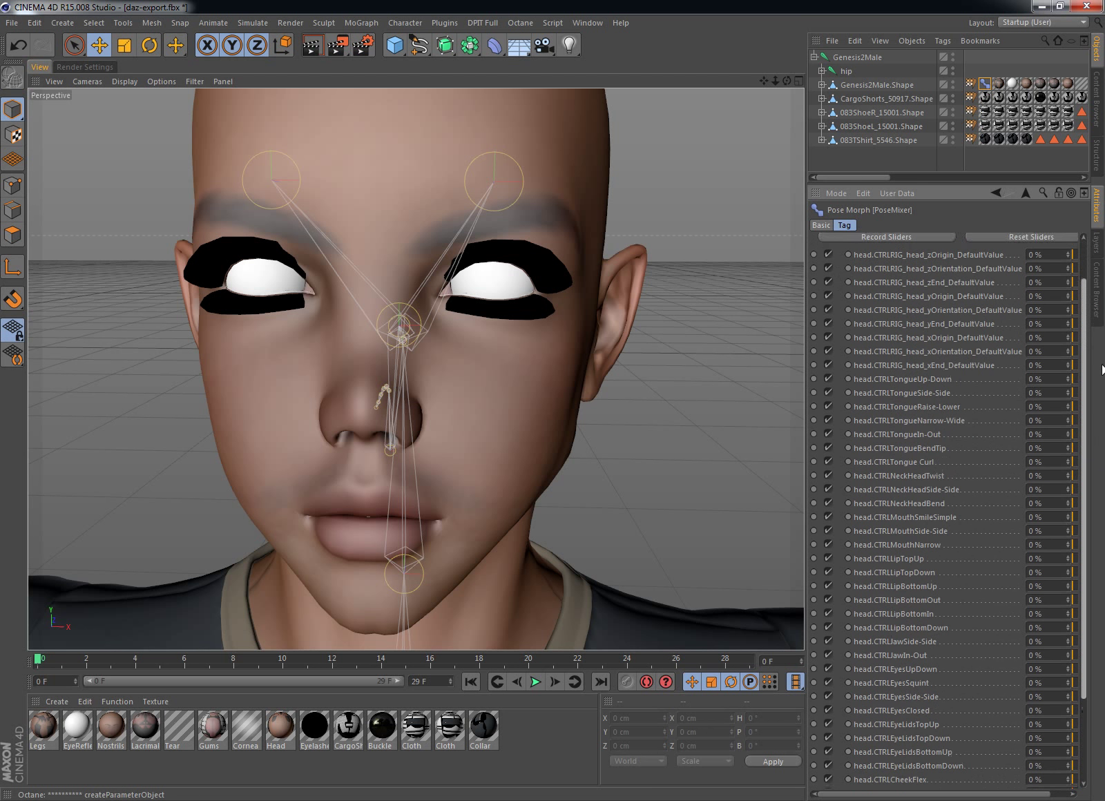
scroll(1090, 596, "down", 5)
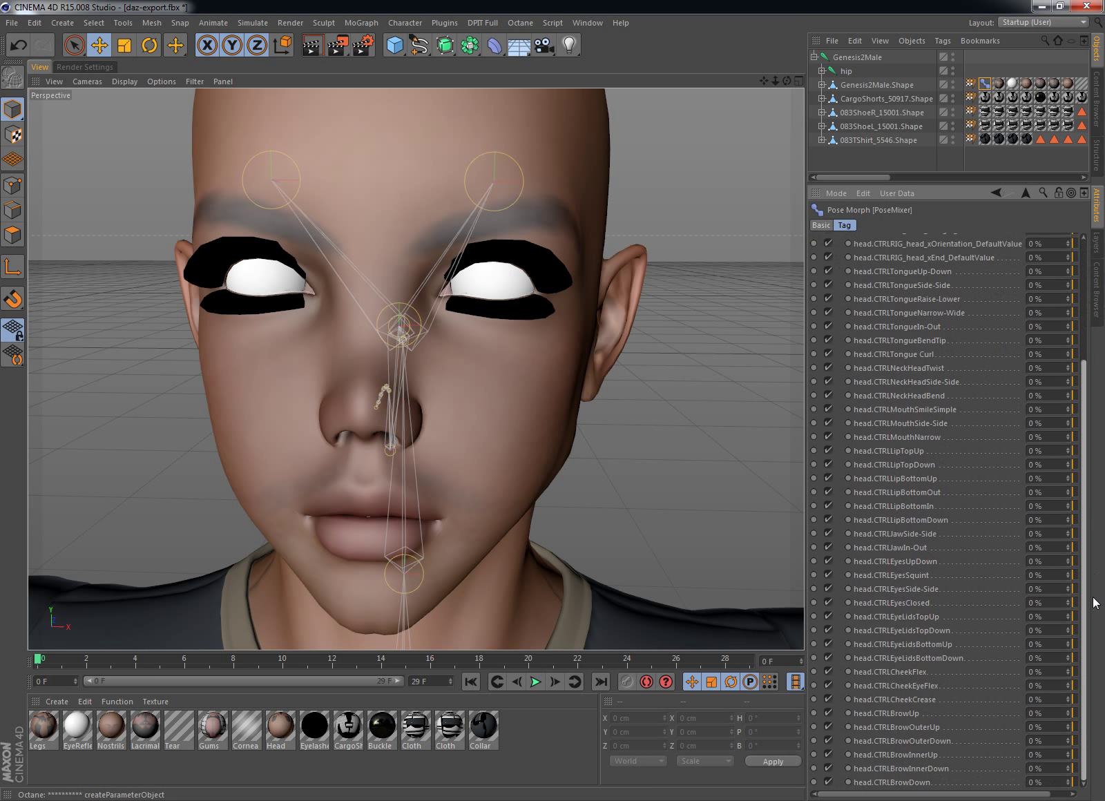
scroll(1094, 498, "up", 5)
scroll(1086, 532, "down", 5)
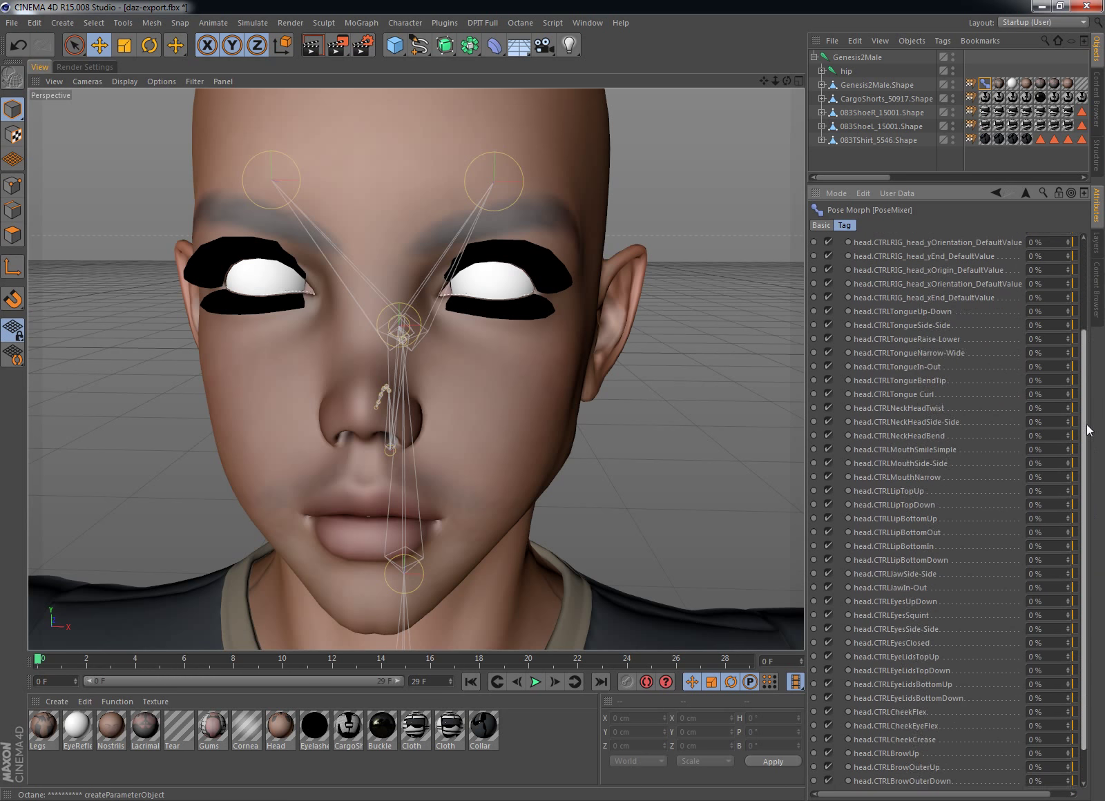
left_click_drag(807, 401, 724, 406)
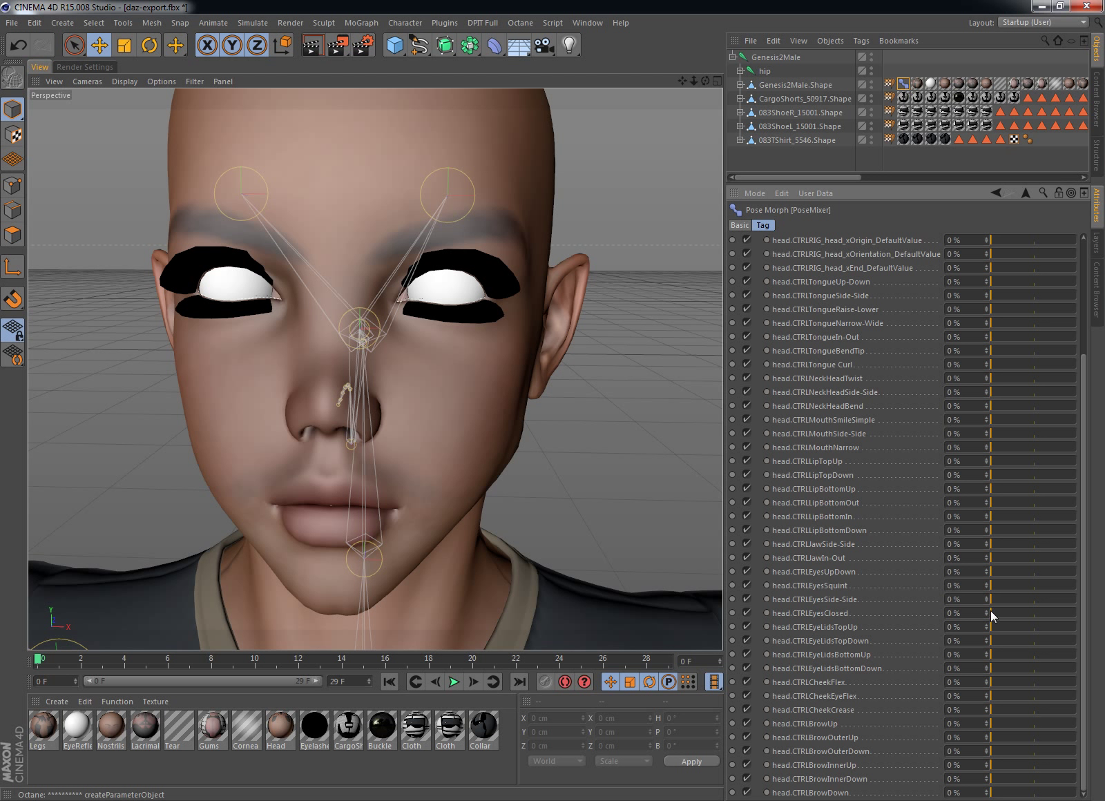
Try the head.CTRLEyesClosed morph, and set head.CTRLEyeLidsTopDown to -1% and head.CTRLCheekFlex to -2%
left_click_drag(990, 611, 931, 611)
left_click_drag(1006, 612, 982, 620)
left_click(986, 644)
left_click(1003, 682)
scroll(1081, 483, "up", 3)
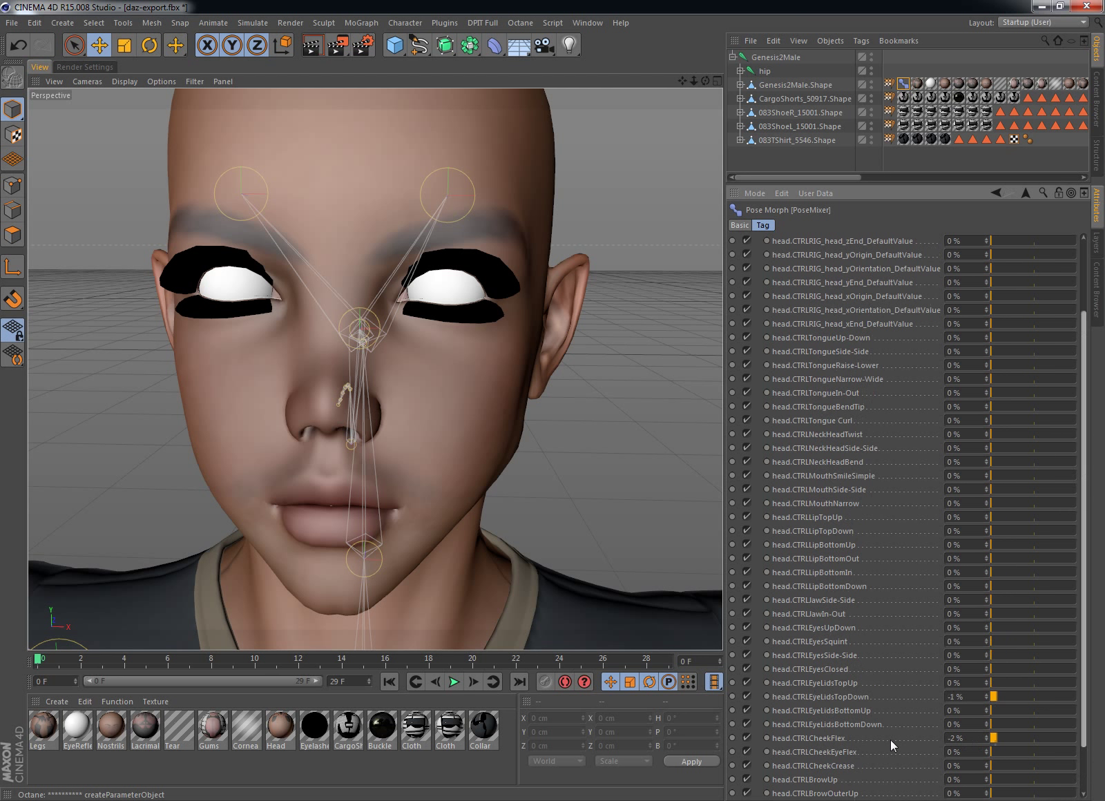
scroll(890, 740, "up", 1)
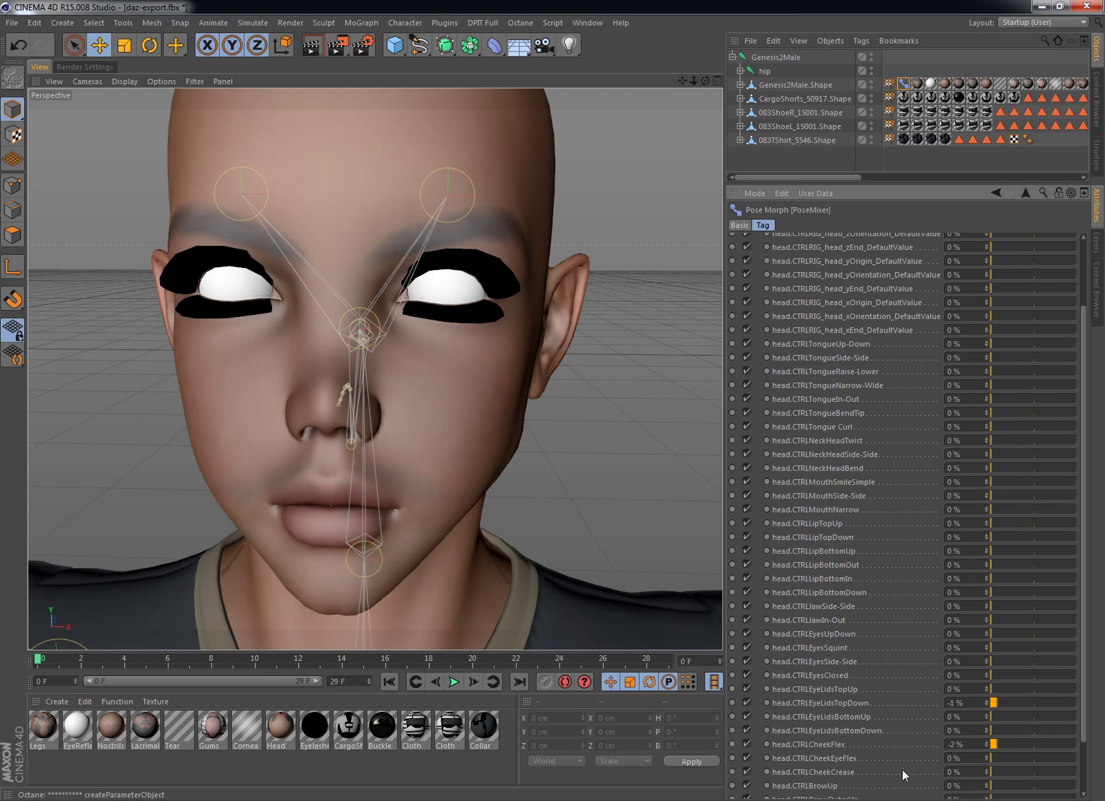
Test the head.CTRLBrowUp morph on the face at 41% and 100%, and return it to 0%
left_click(993, 787)
mouse_move(991, 787)
left_mouse_down()
mouse_move(1065, 778)
mouse_move(964, 796)
mouse_move(992, 789)
left_mouse_up()
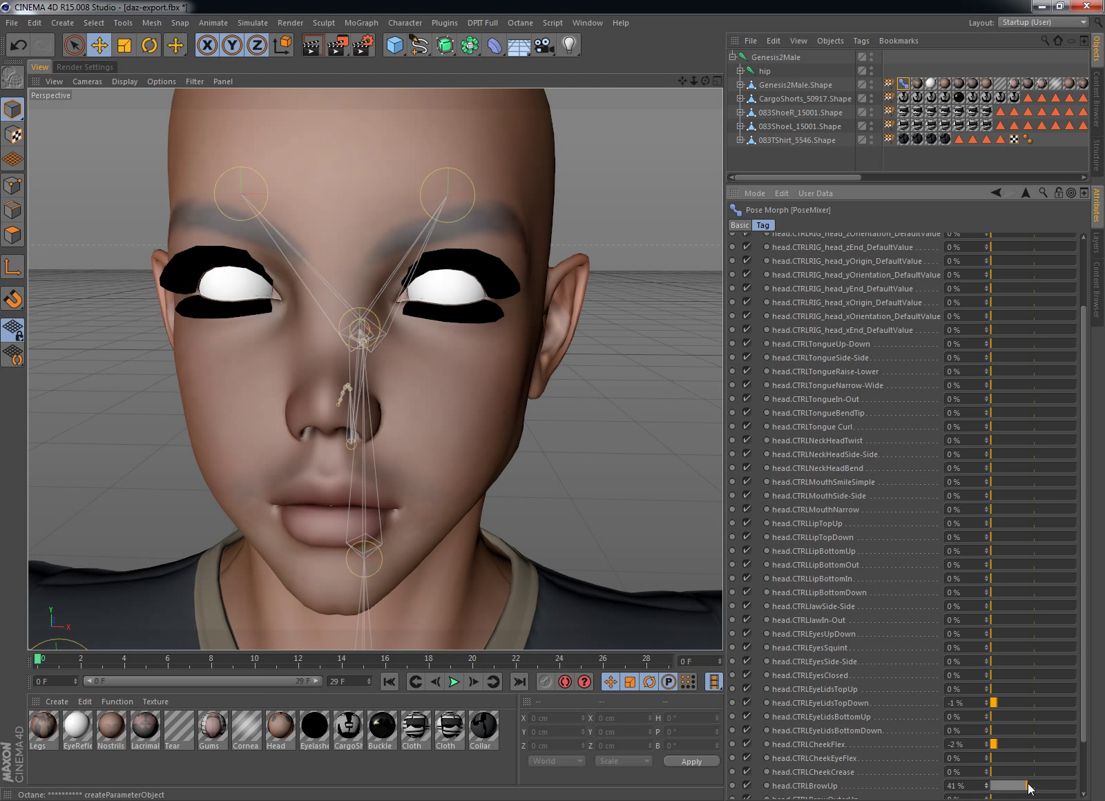
left_click_drag(1029, 788, 1102, 768)
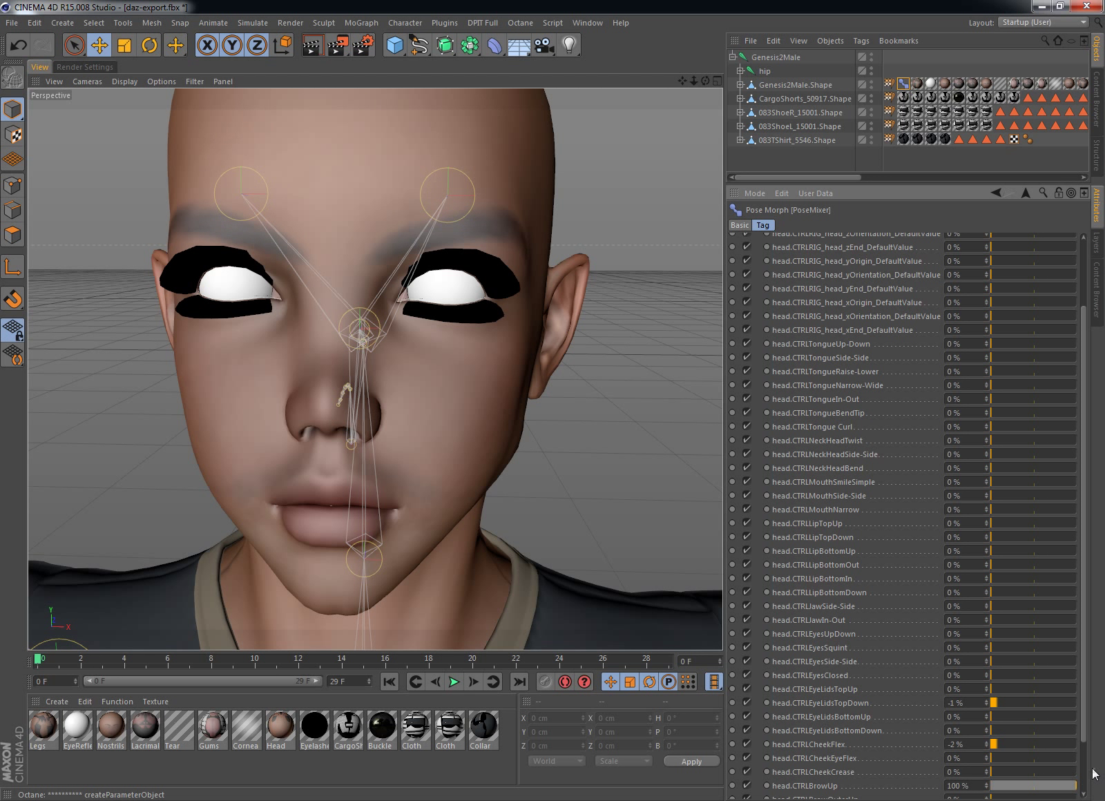
left_click_drag(1096, 775, 915, 781)
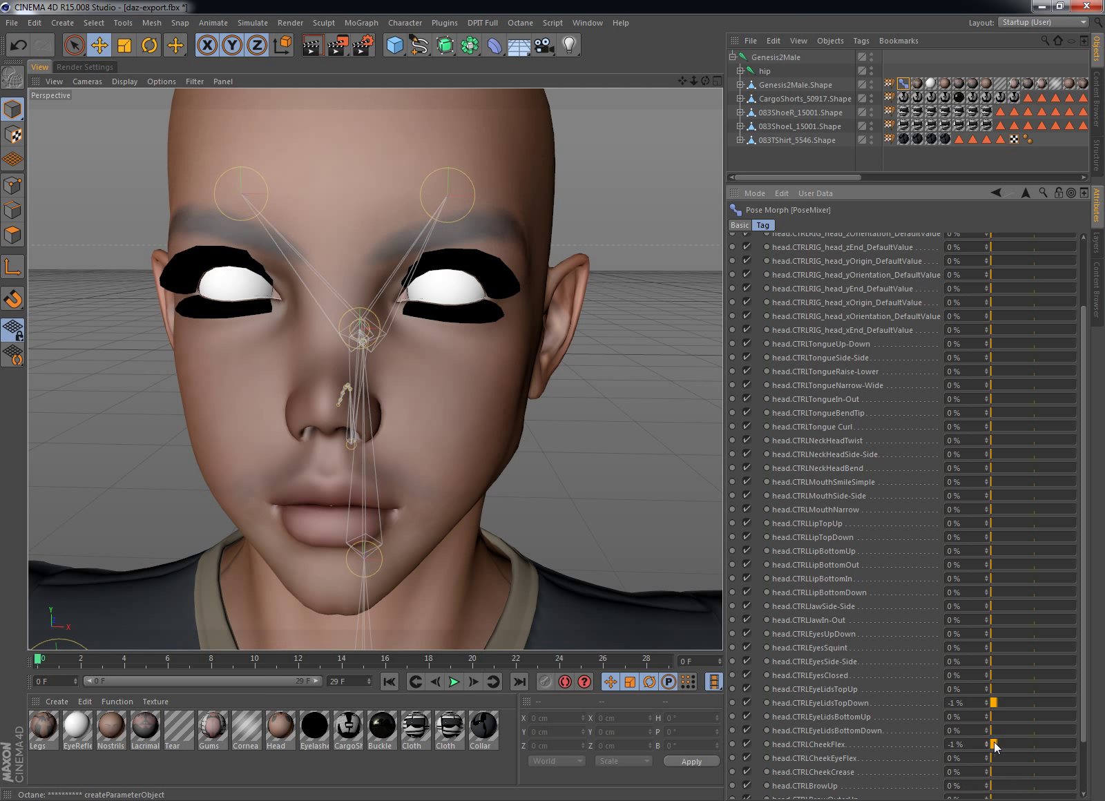
Reset the head.CTRLCheekFlex morph and set head.CTRLEyeLidsTopDown to 0%, returning to the beginning of the Pose Morph list
left_click_drag(994, 742, 996, 741)
left_click_drag(994, 701, 995, 702)
left_click_drag(1084, 401, 1082, 301)
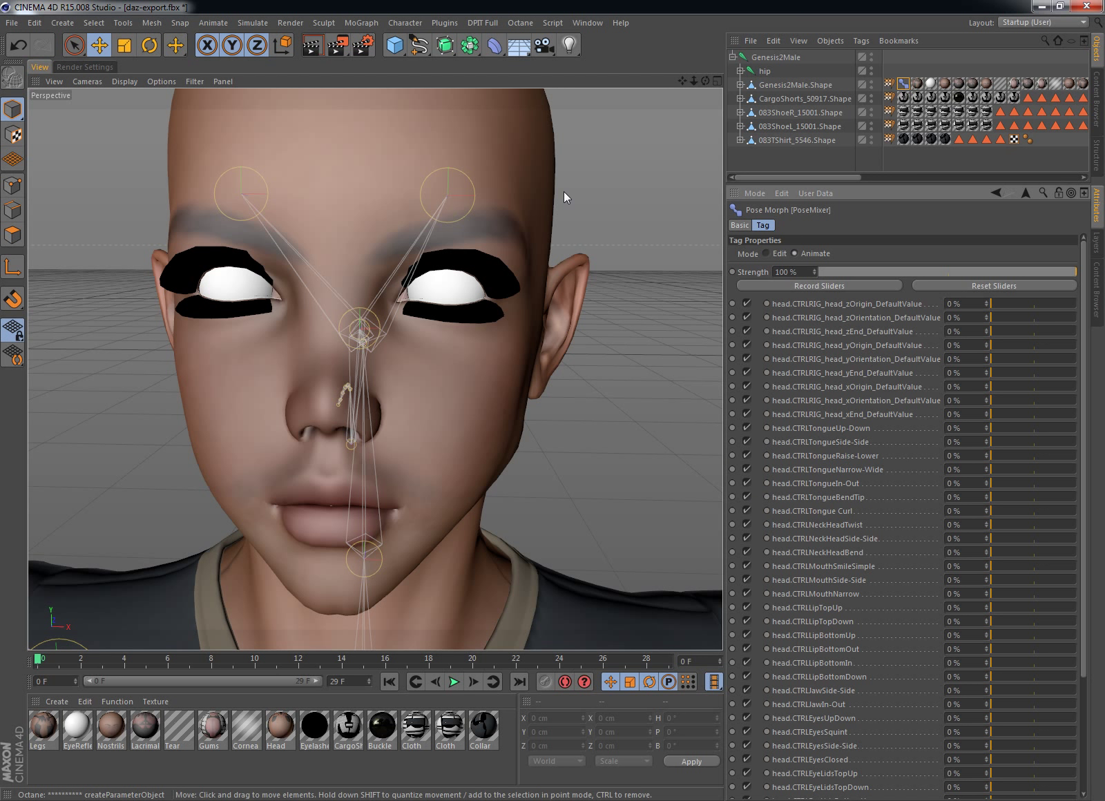
Open the FaceShiftC4d plugin window over the viewport to review its LiveStreaming options, and close it
left_click(405, 22)
left_click(445, 22)
left_click(470, 43)
left_click_drag(851, 213, 485, 196)
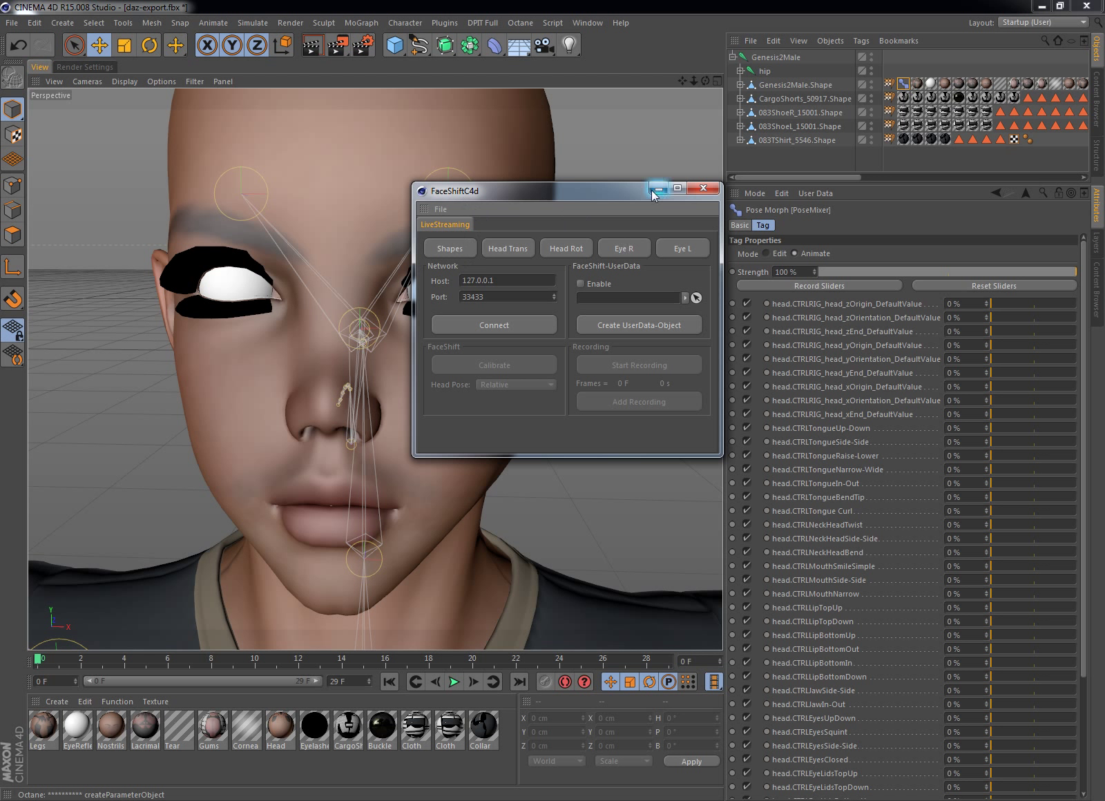
left_click(703, 187)
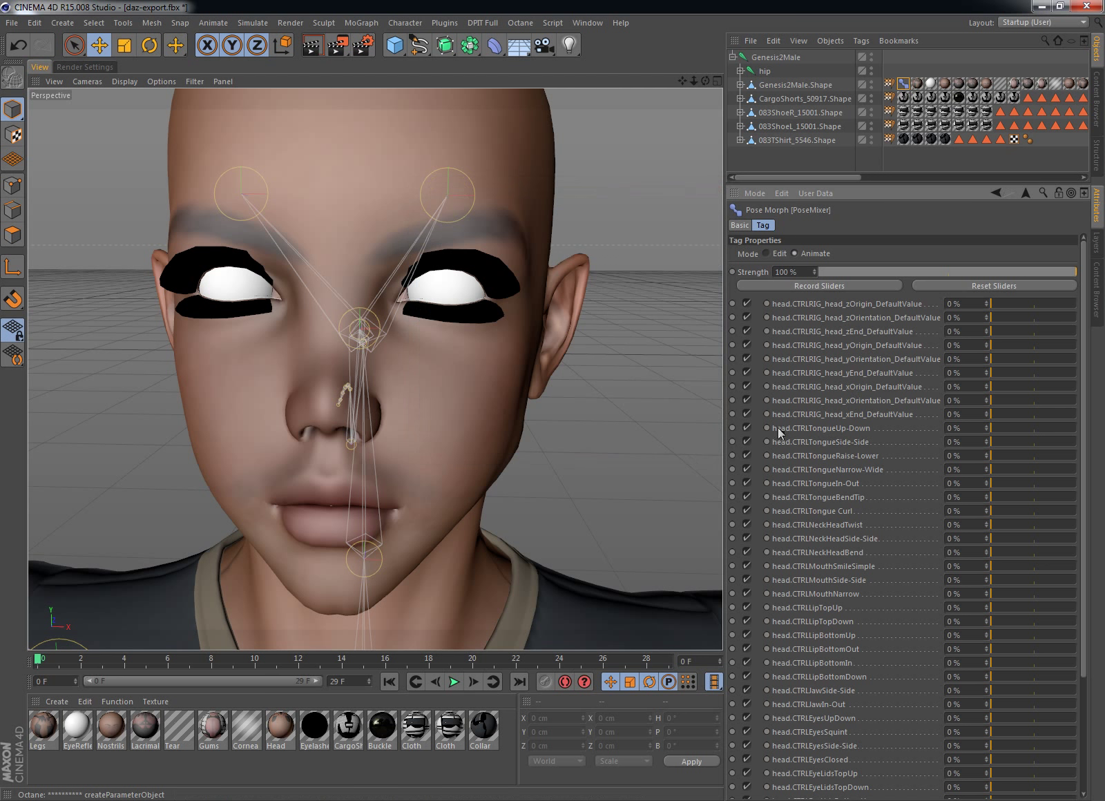
left_click(446, 331)
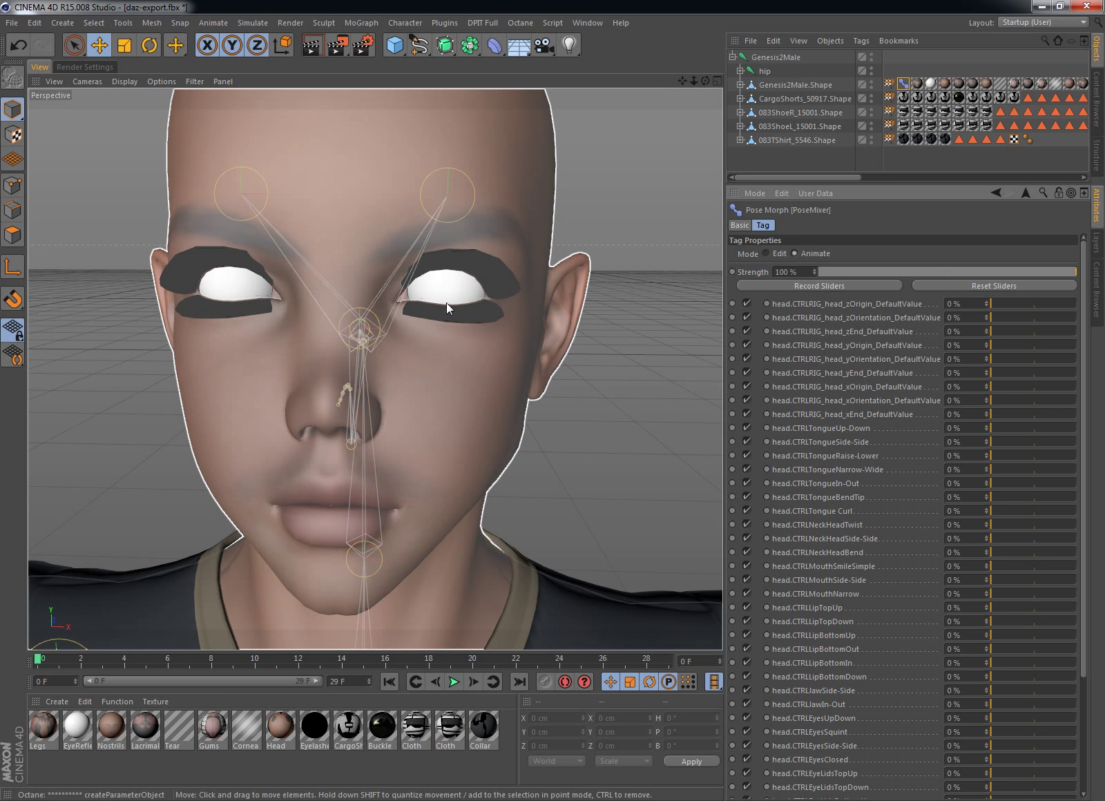
left_click(687, 302)
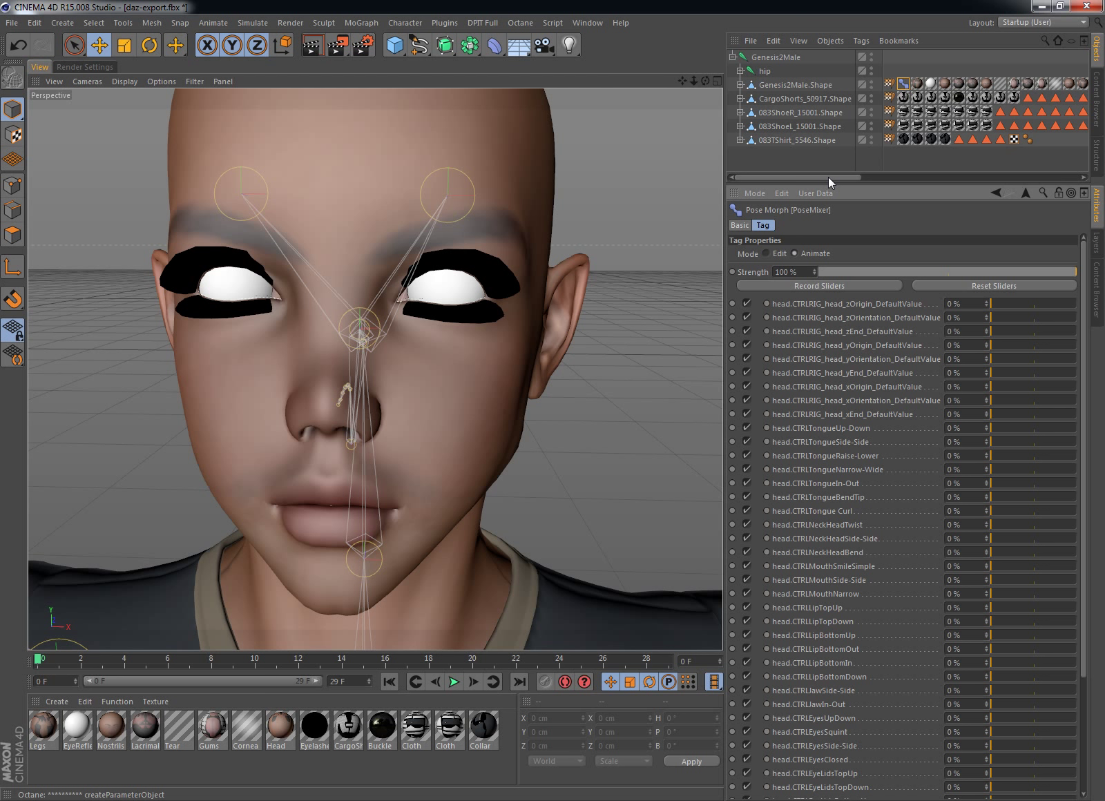
mouse_move(828, 177)
left_mouse_down()
mouse_move(957, 181)
mouse_move(835, 181)
left_mouse_up()
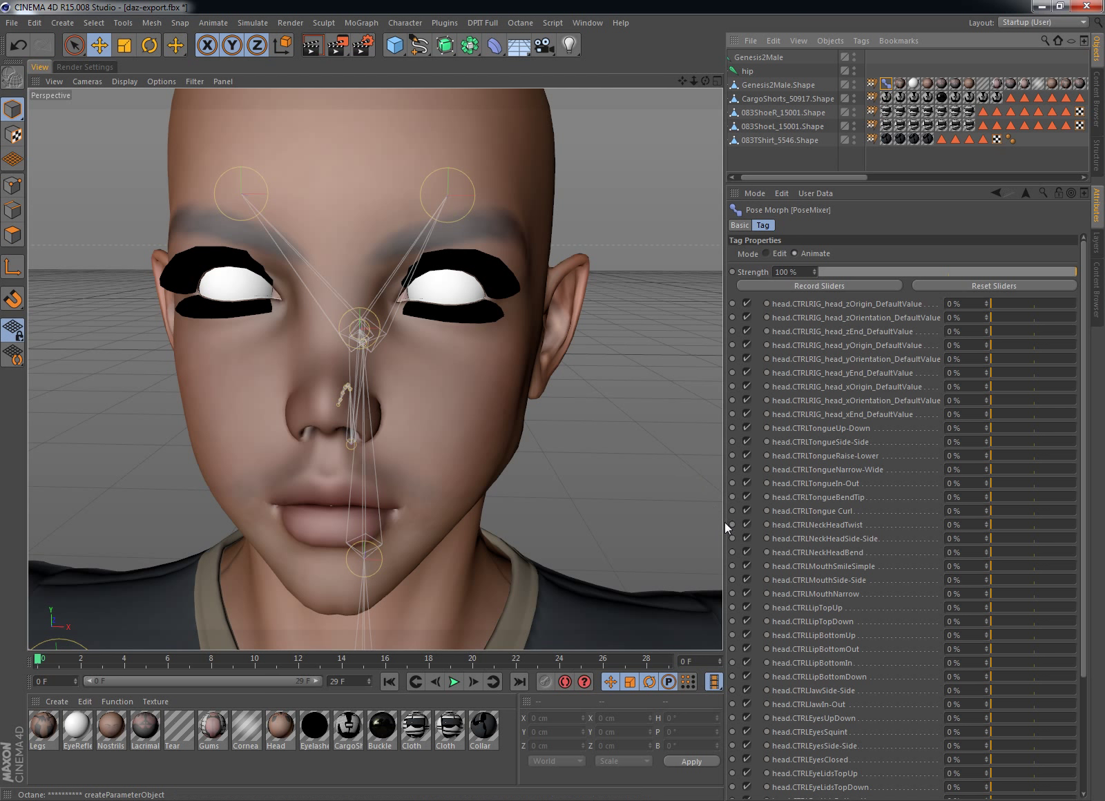
Widen the perspective viewport and frame the character from head to lower legs in a slightly angled front view
left_click_drag(722, 521, 792, 511)
scroll(623, 187, "down", 8)
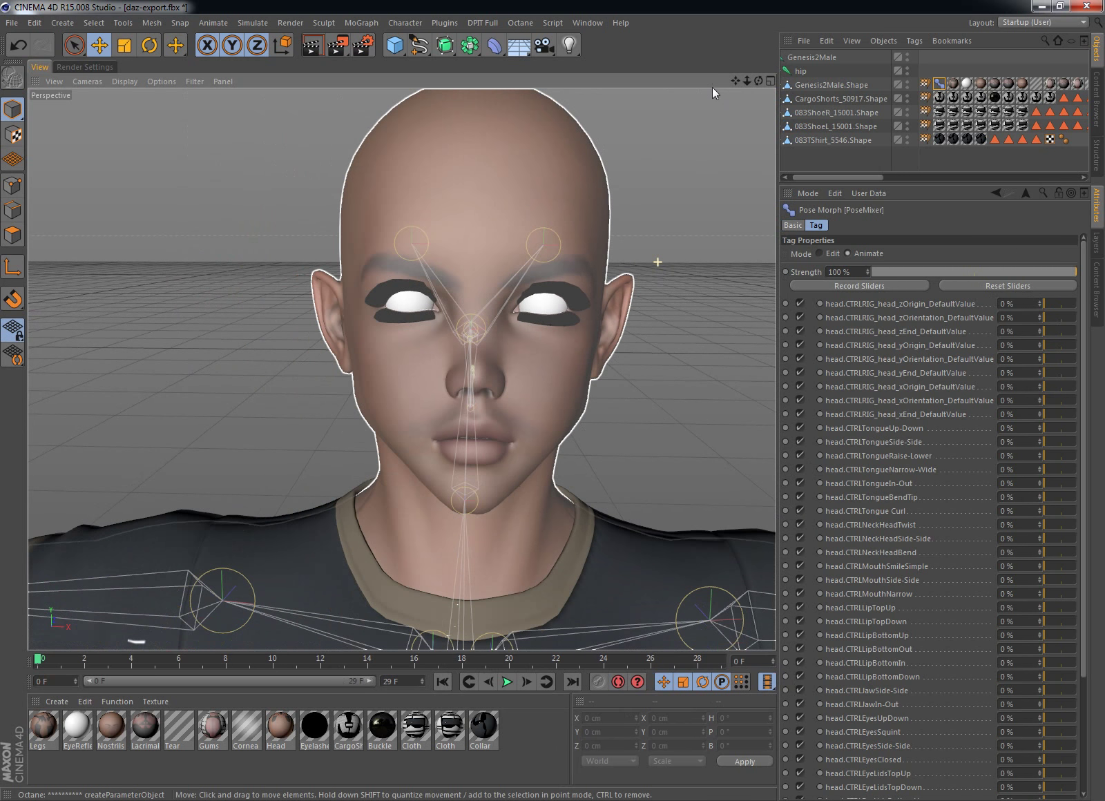
scroll(552, 401, "down", 10)
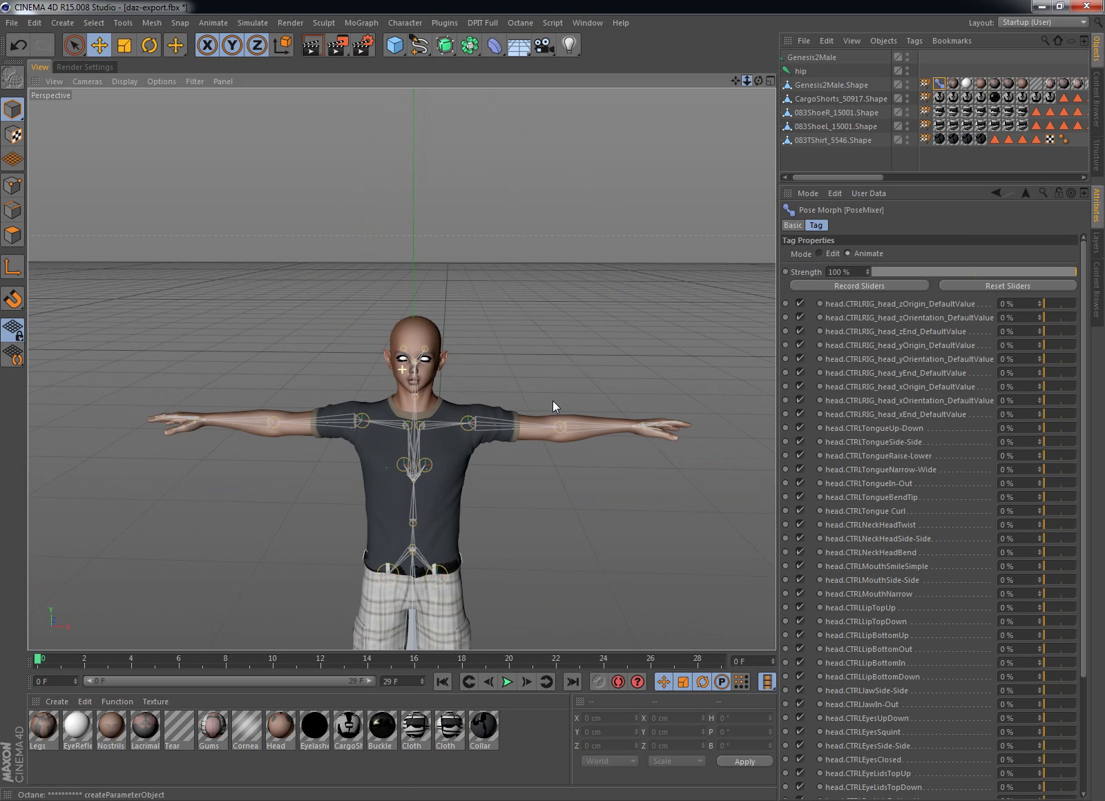
left_click_drag(734, 81, 553, 415)
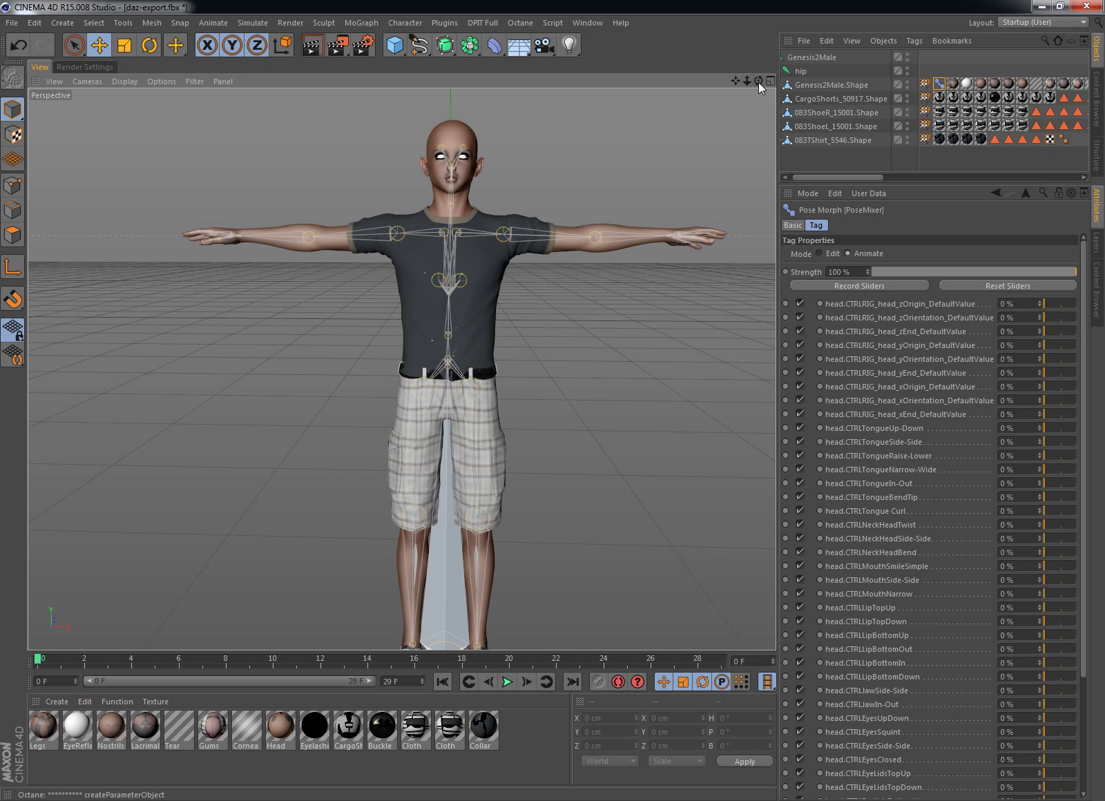
left_click_drag(758, 82, 552, 400)
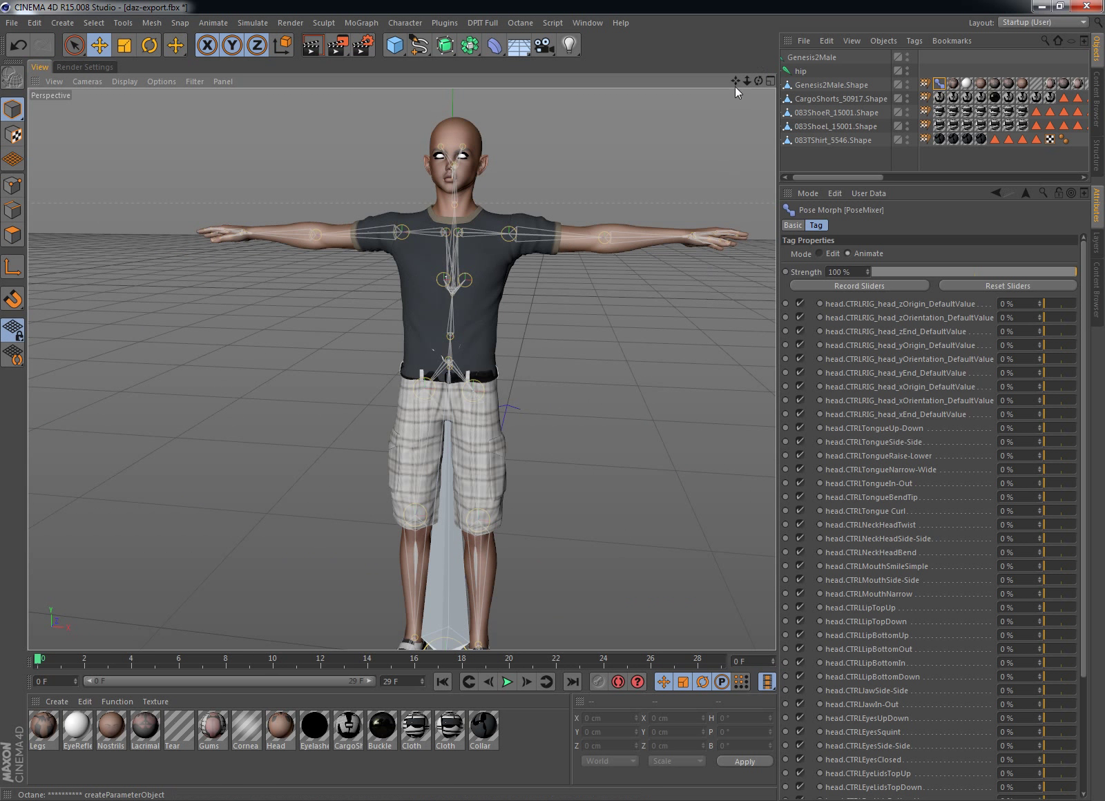
middle_click_drag(553, 402, 490, 402)
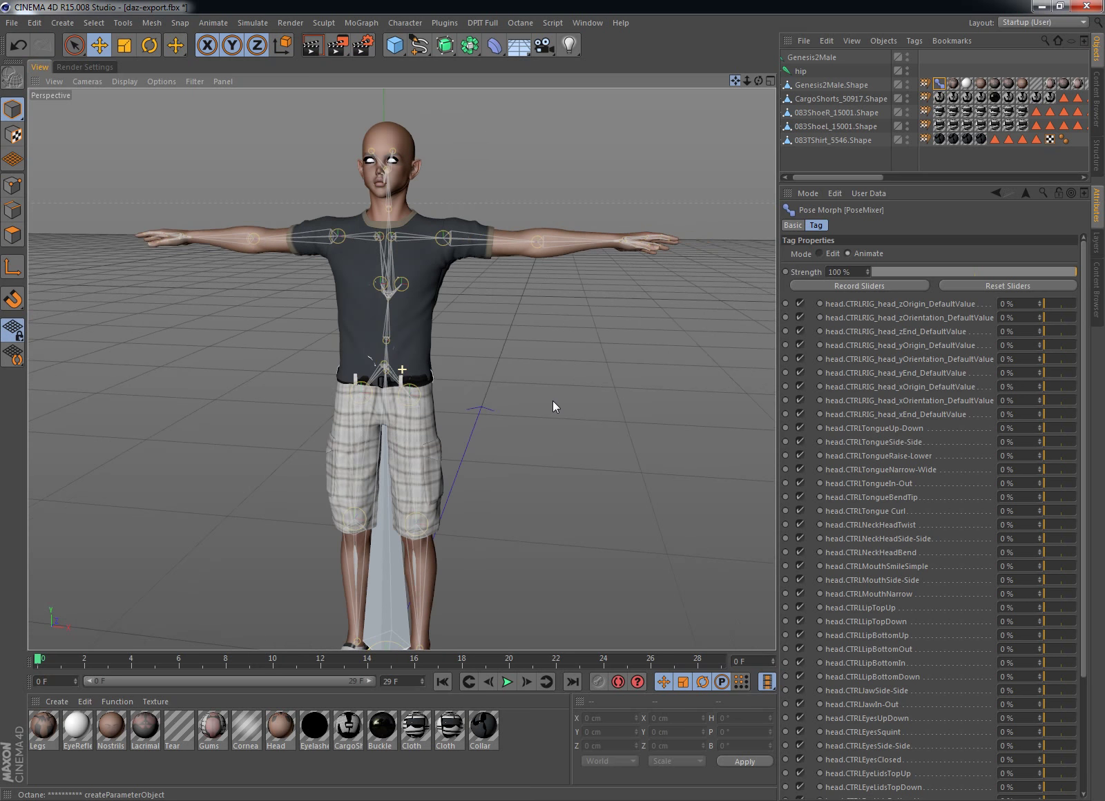